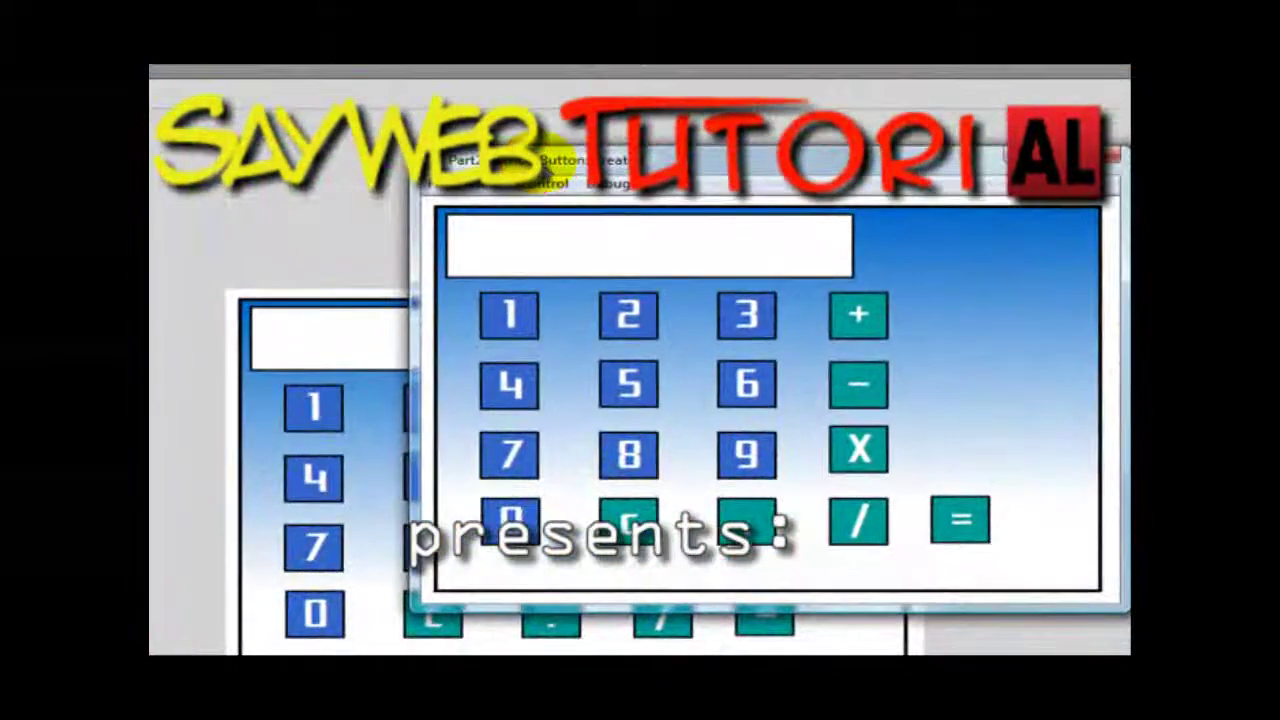
# Test the 1, divide, decimal point and C buttons of the calculator in the movie preview
pyautogui.moveTo(545, 168); pyautogui.dragTo(330, 170)
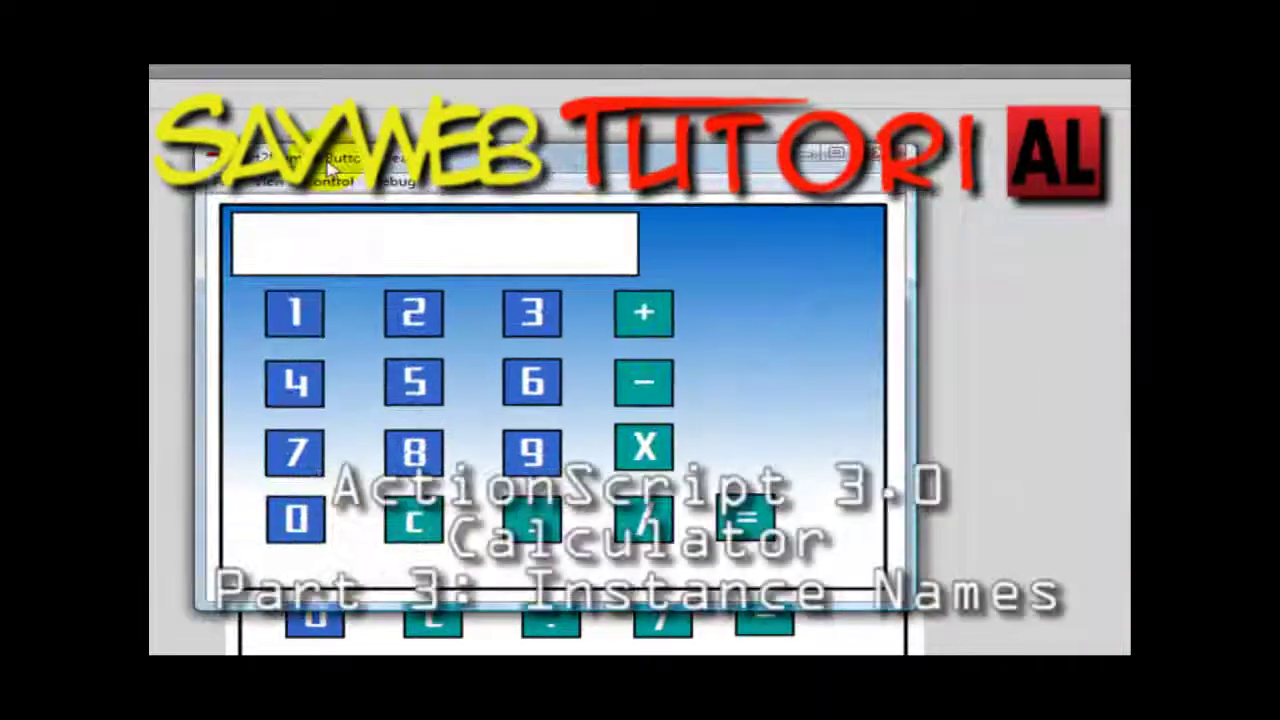
pyautogui.click(303, 308)
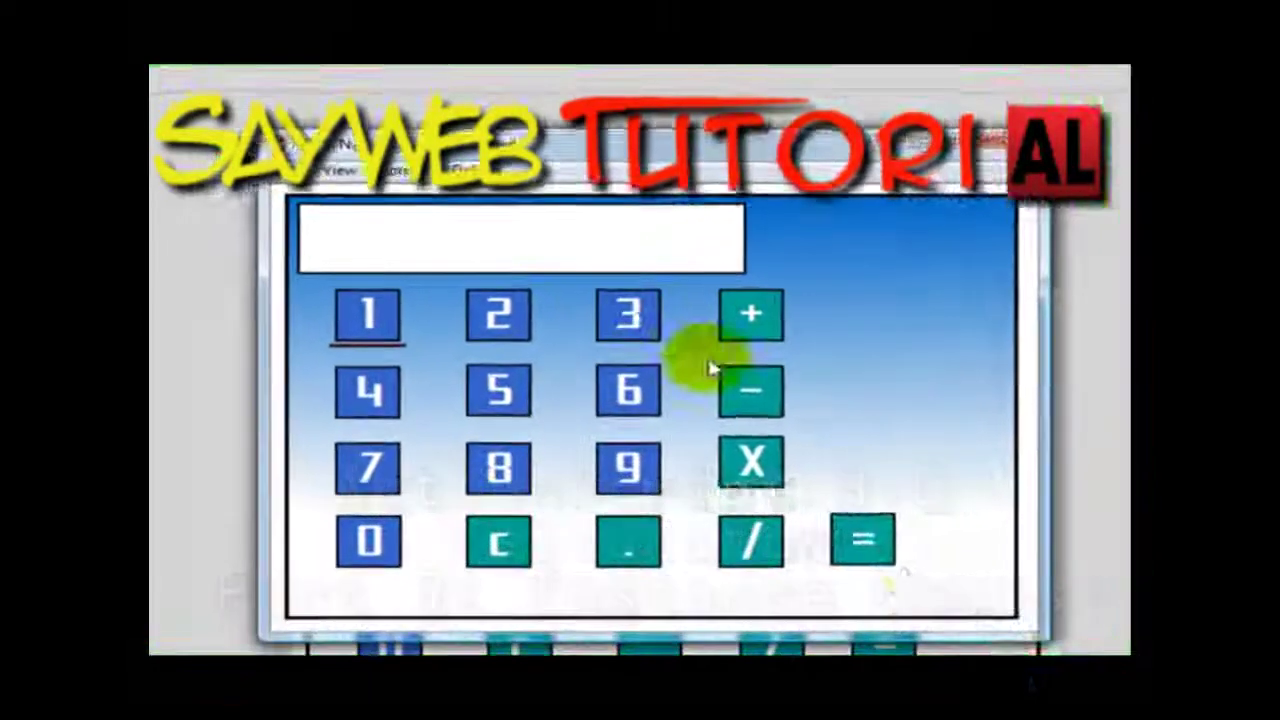
pyautogui.click(746, 554)
pyautogui.click(629, 549)
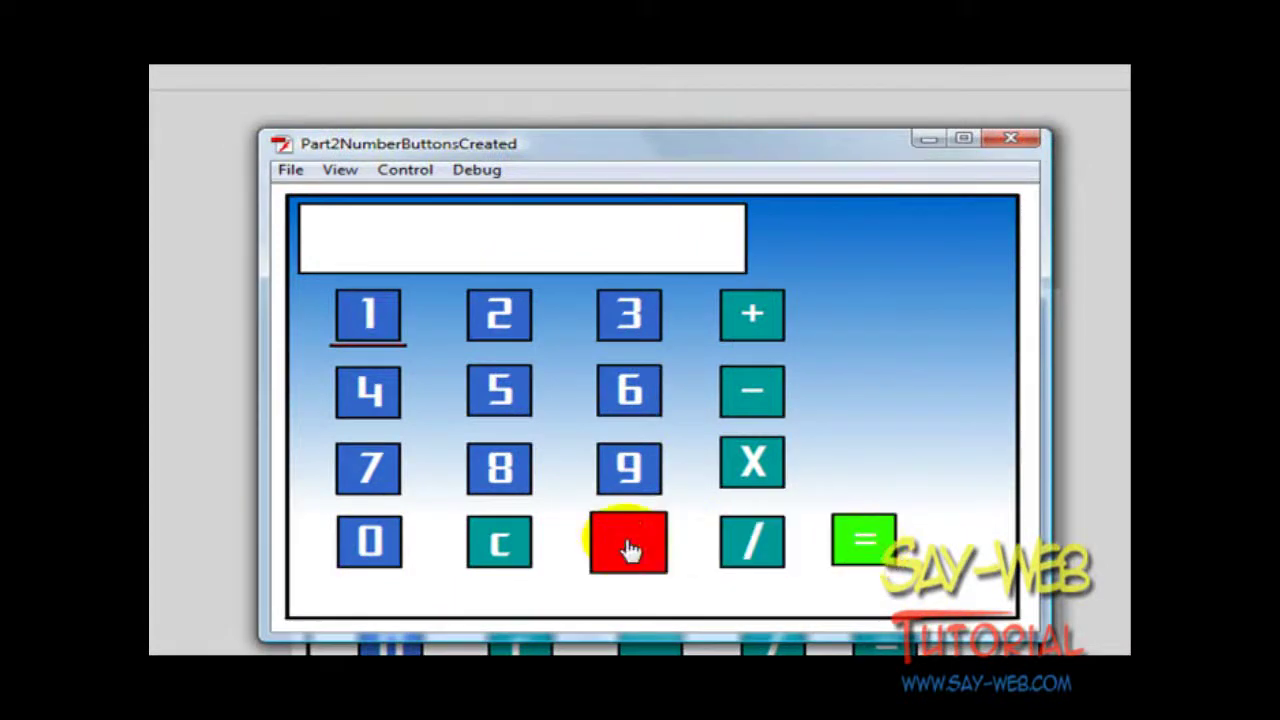
pyautogui.click(484, 549)
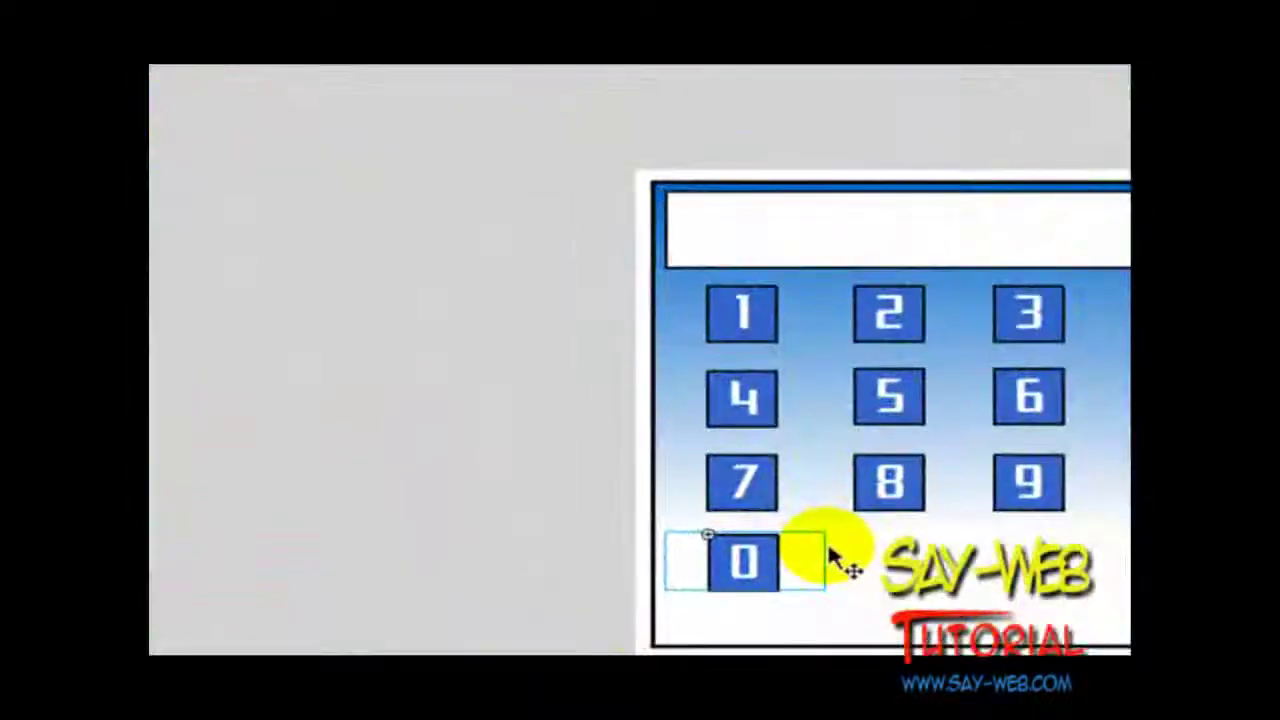
pyautogui.click(1036, 484)
pyautogui.rightClick(1036, 484)
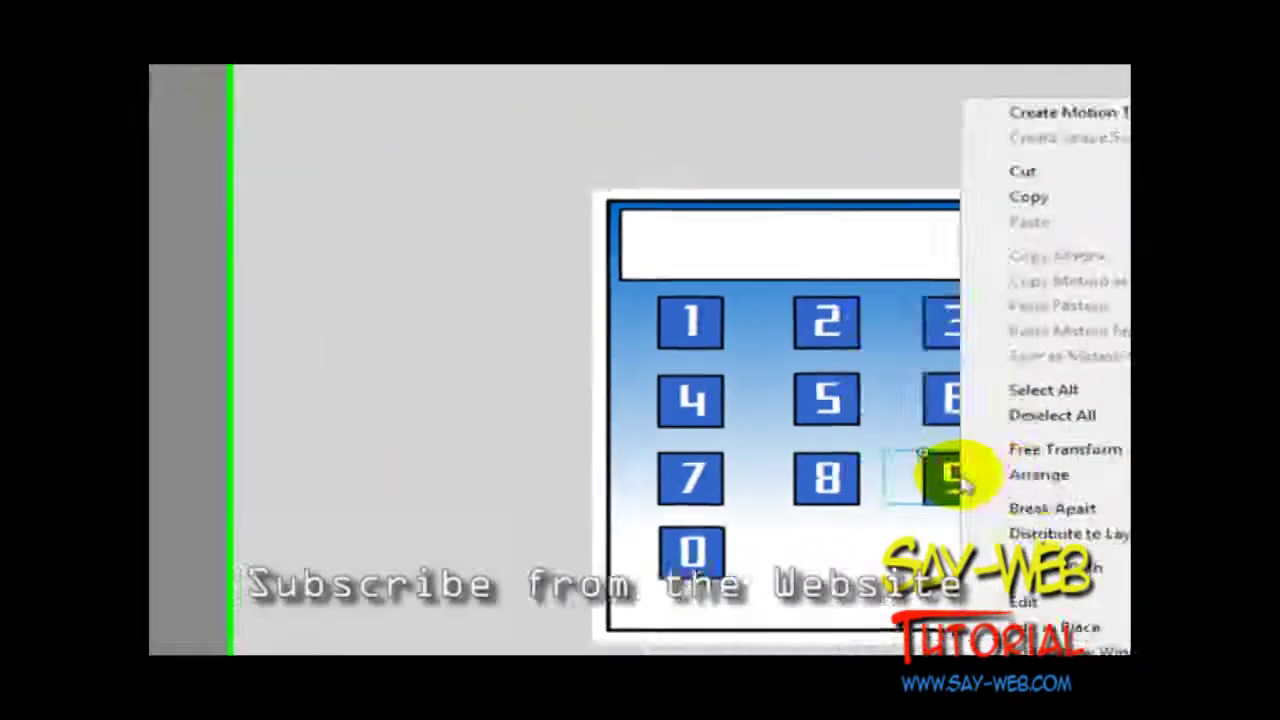
pyautogui.click(1018, 482)
# Duplicate the num9_btn library symbol as add_btn and place an instance on the stage beside the 3 button
pyautogui.click(408, 75)
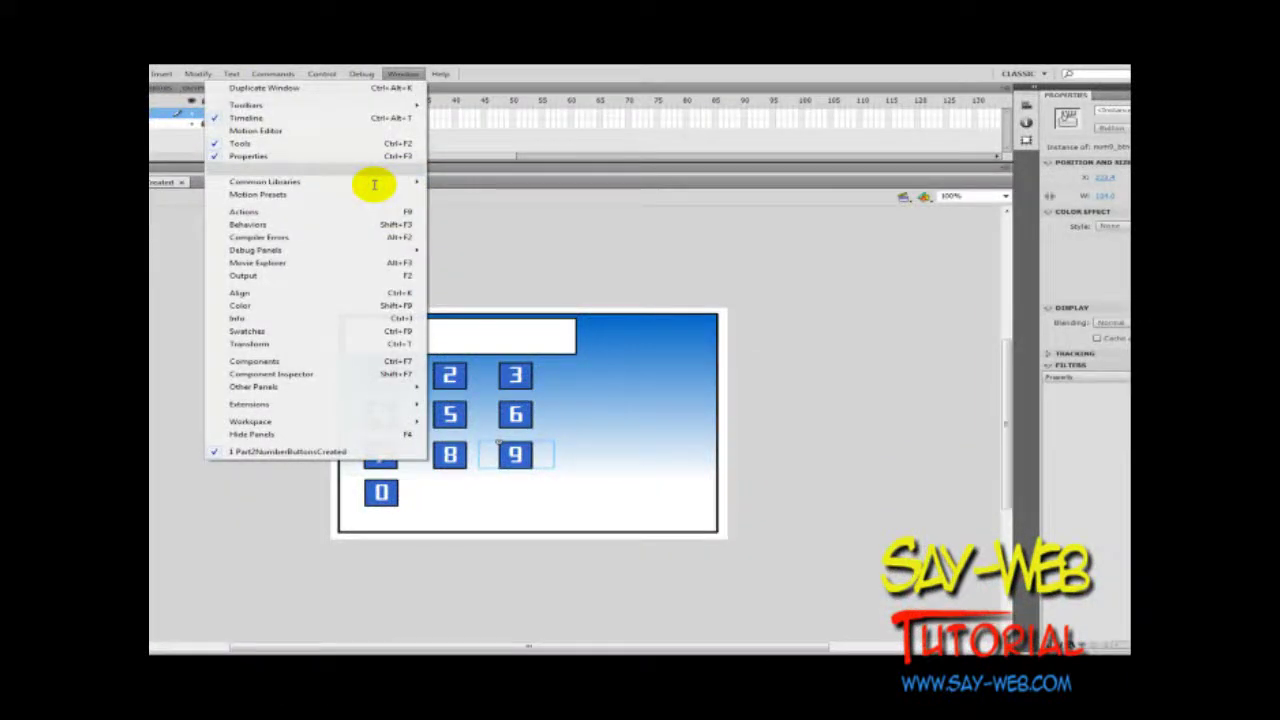
pyautogui.click(372, 169)
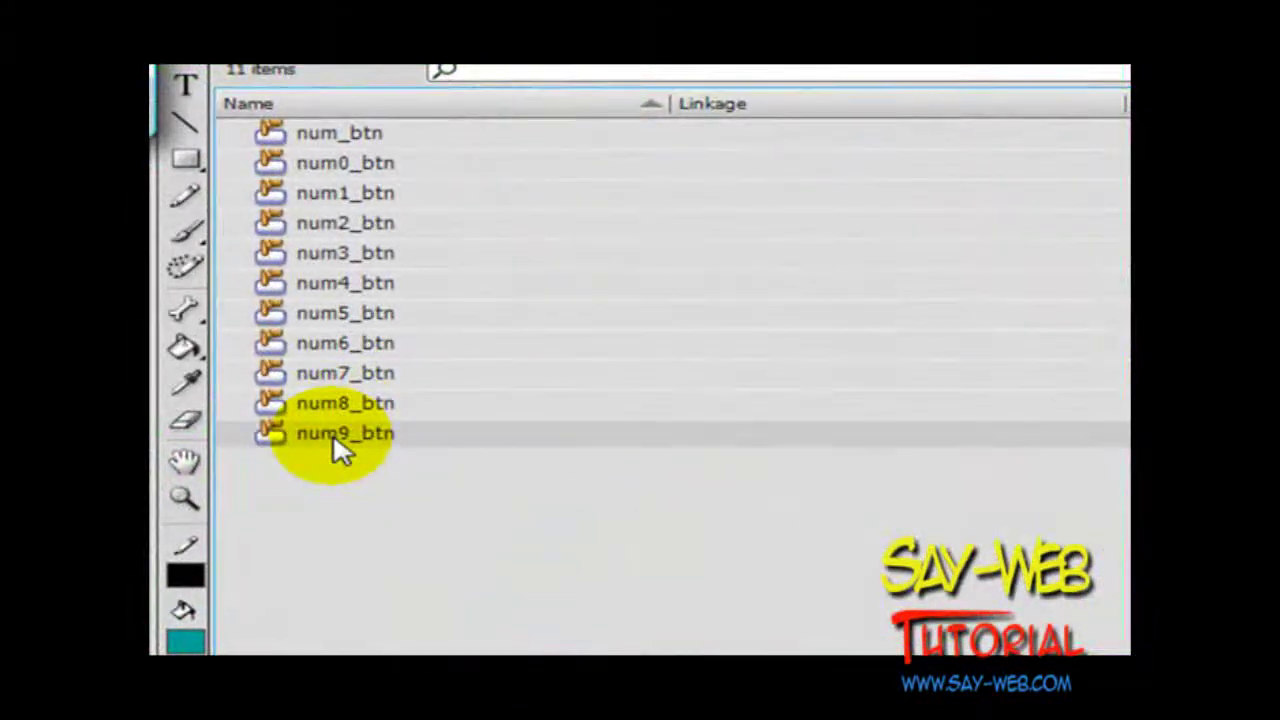
pyautogui.rightClick(340, 450)
pyautogui.click(450, 660)
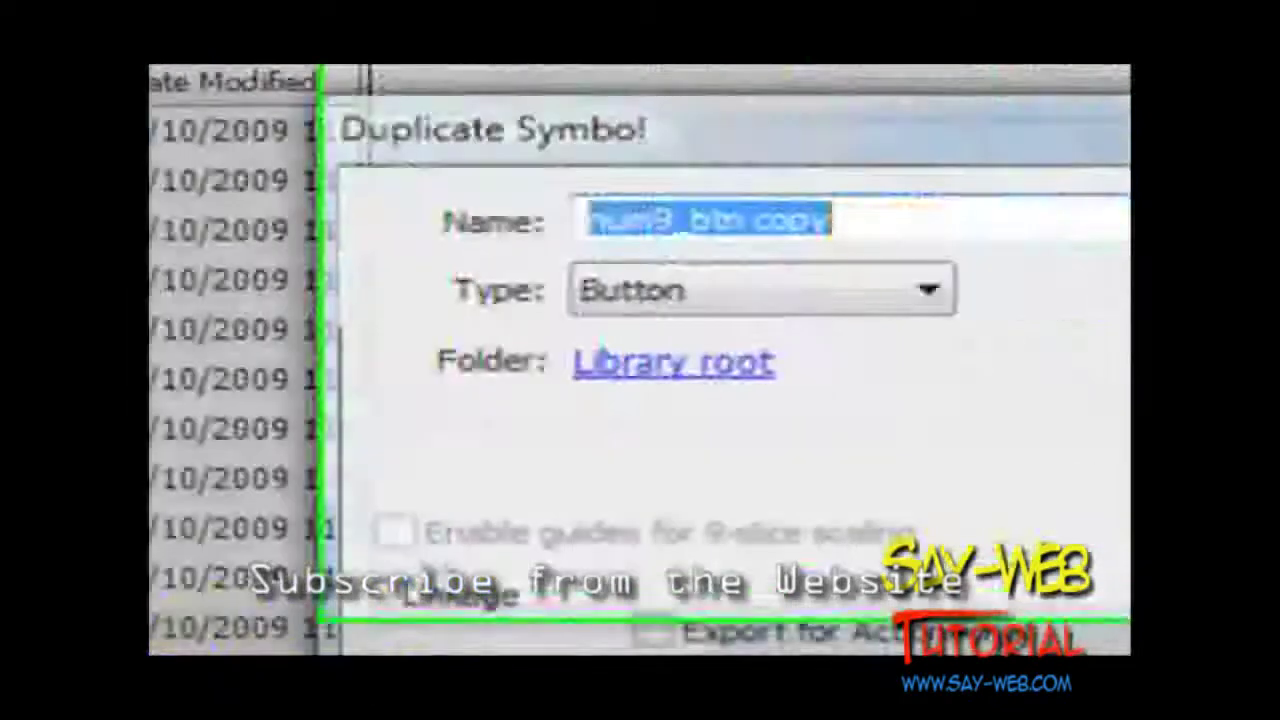
pyautogui.write('add_b')
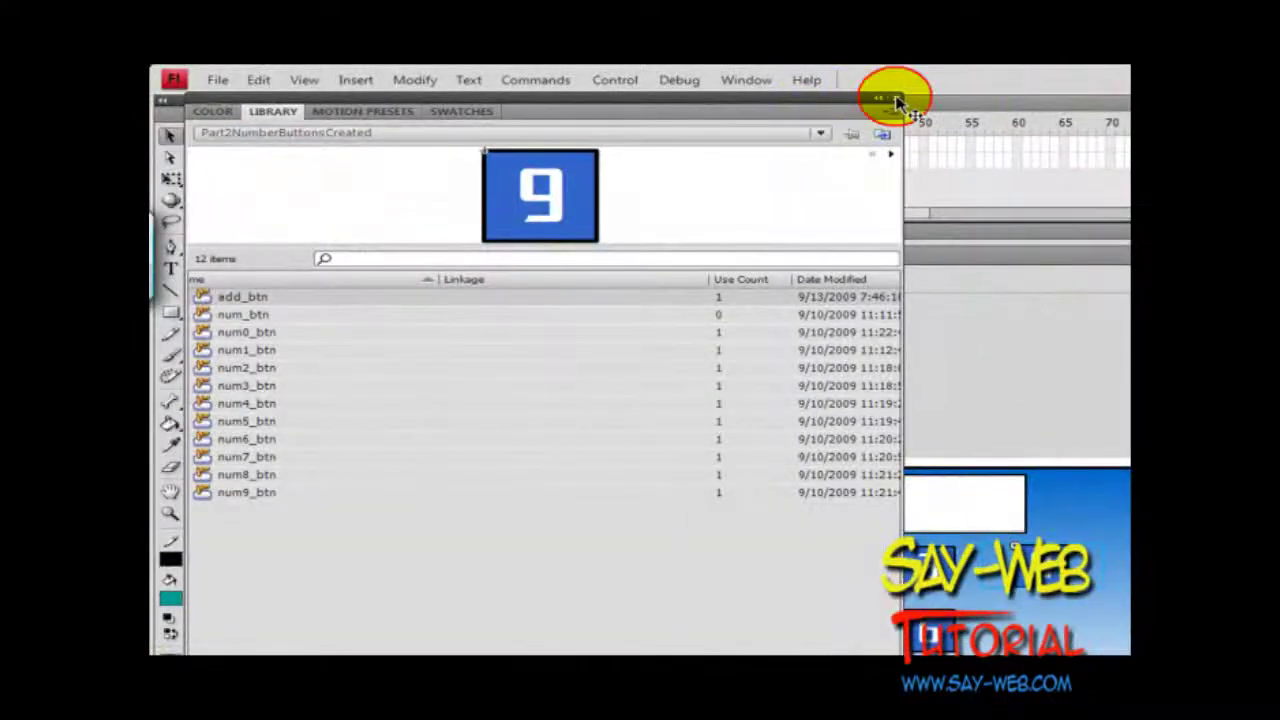
pyautogui.click(897, 100)
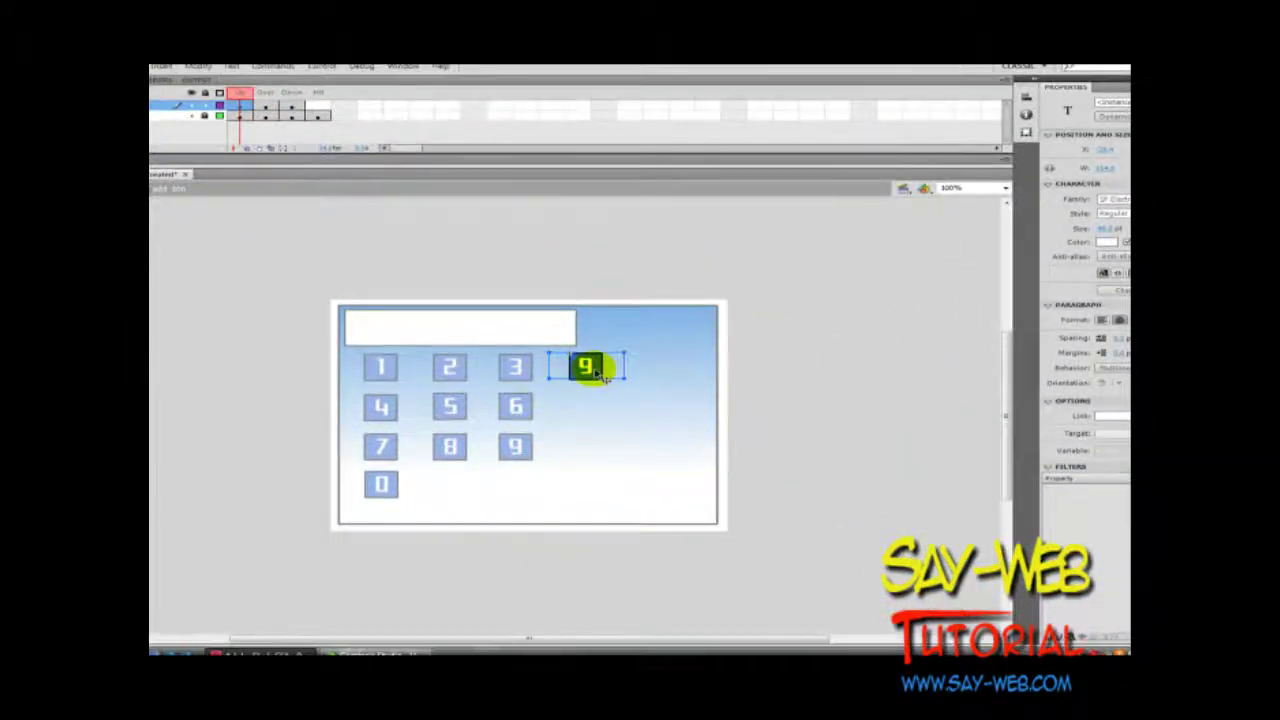
# Lock the Number layer, unlock BG, and fill the Up-state background of add_btn with teal using the Paint Bucket
pyautogui.click(205, 105)
pyautogui.click(205, 116)
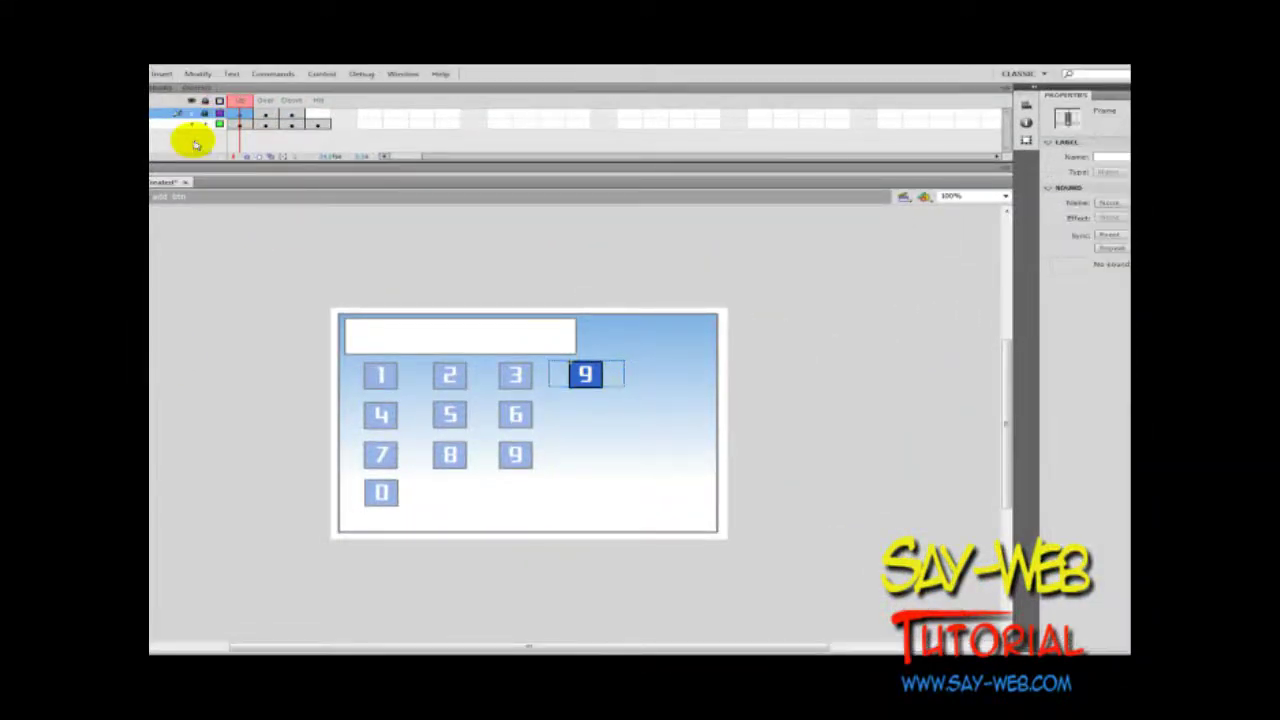
pyautogui.click(590, 376)
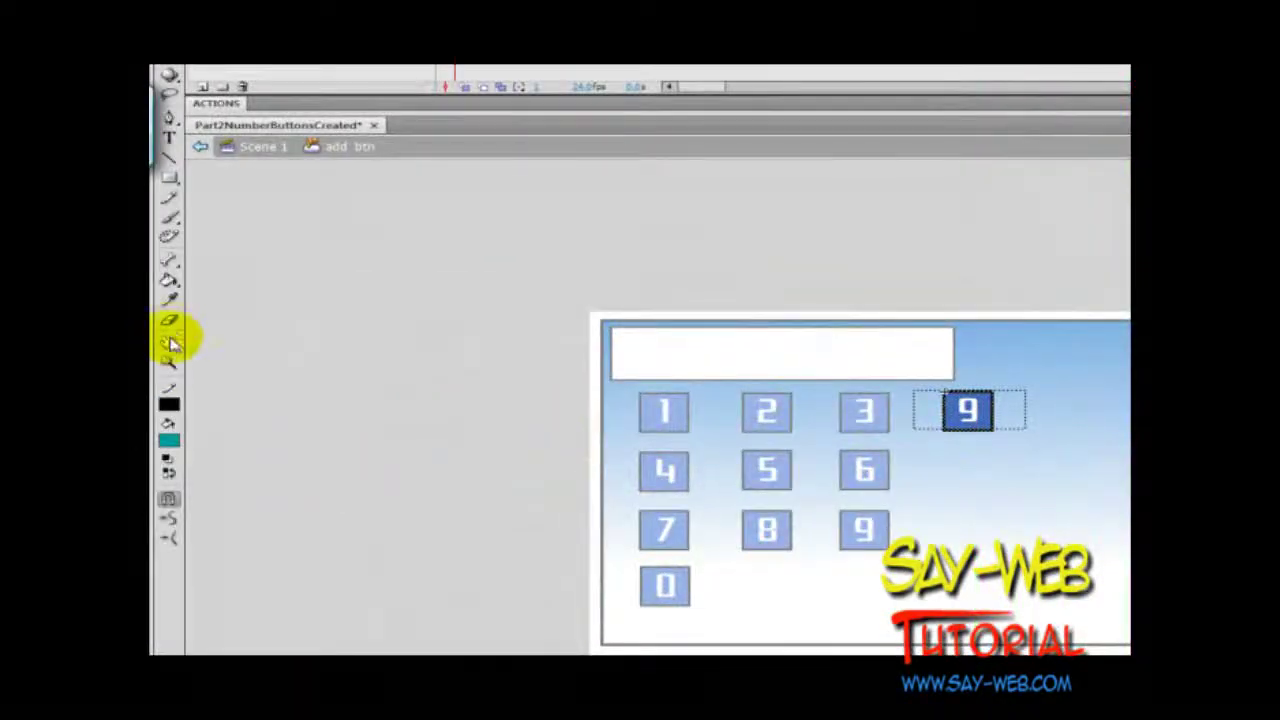
pyautogui.click(169, 280)
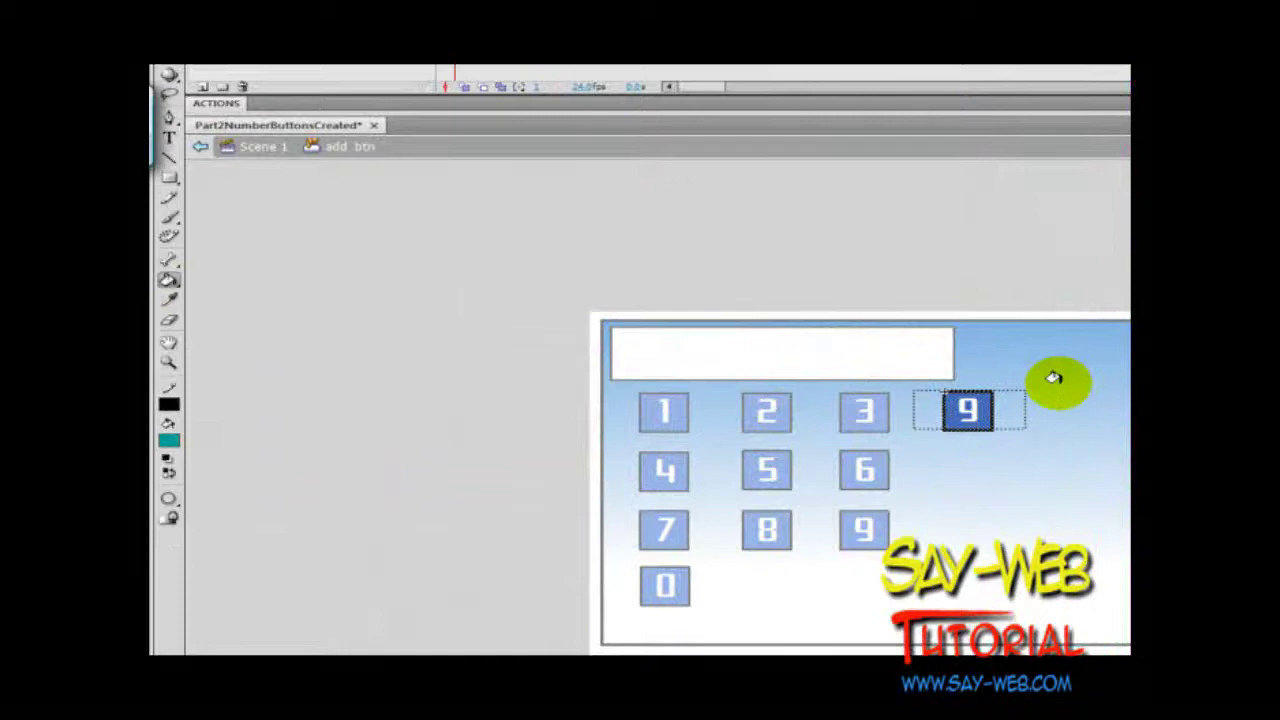
pyautogui.click(966, 410)
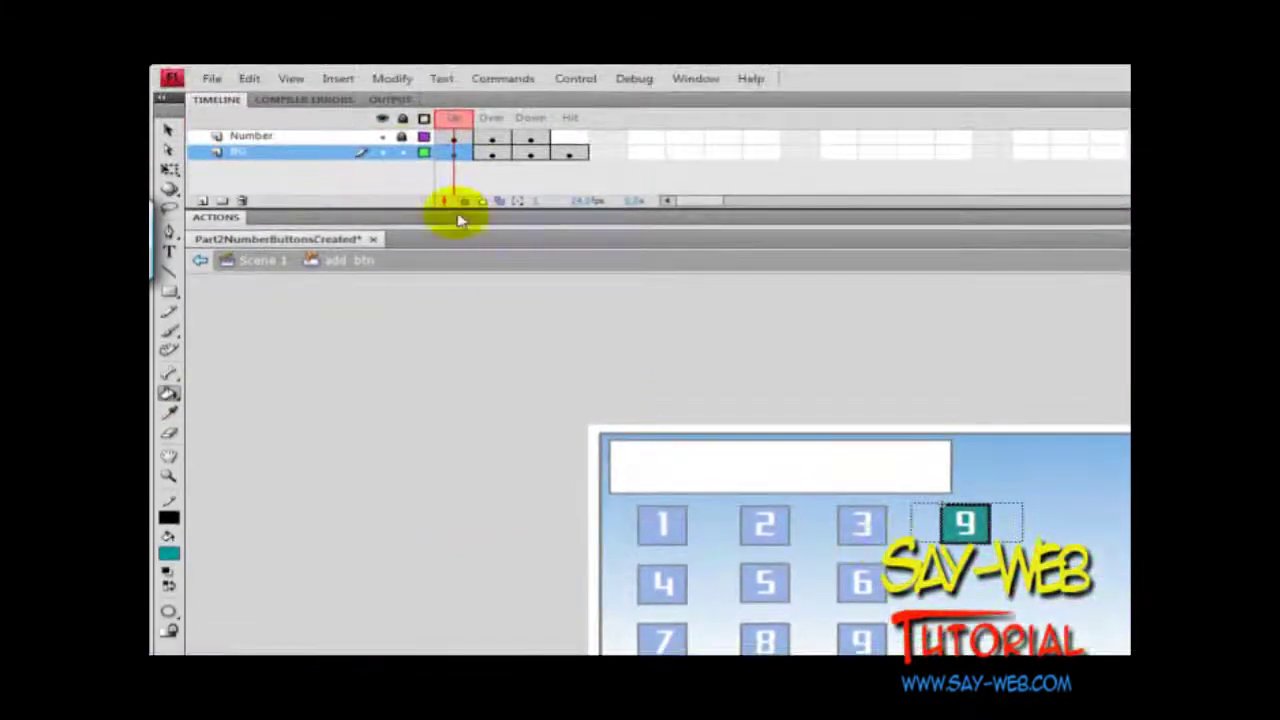
# Lock the BG layer, unlock Number, and replace the Up-state label of add_btn with "+"
pyautogui.click(403, 151)
pyautogui.click(403, 136)
pyautogui.click(453, 138)
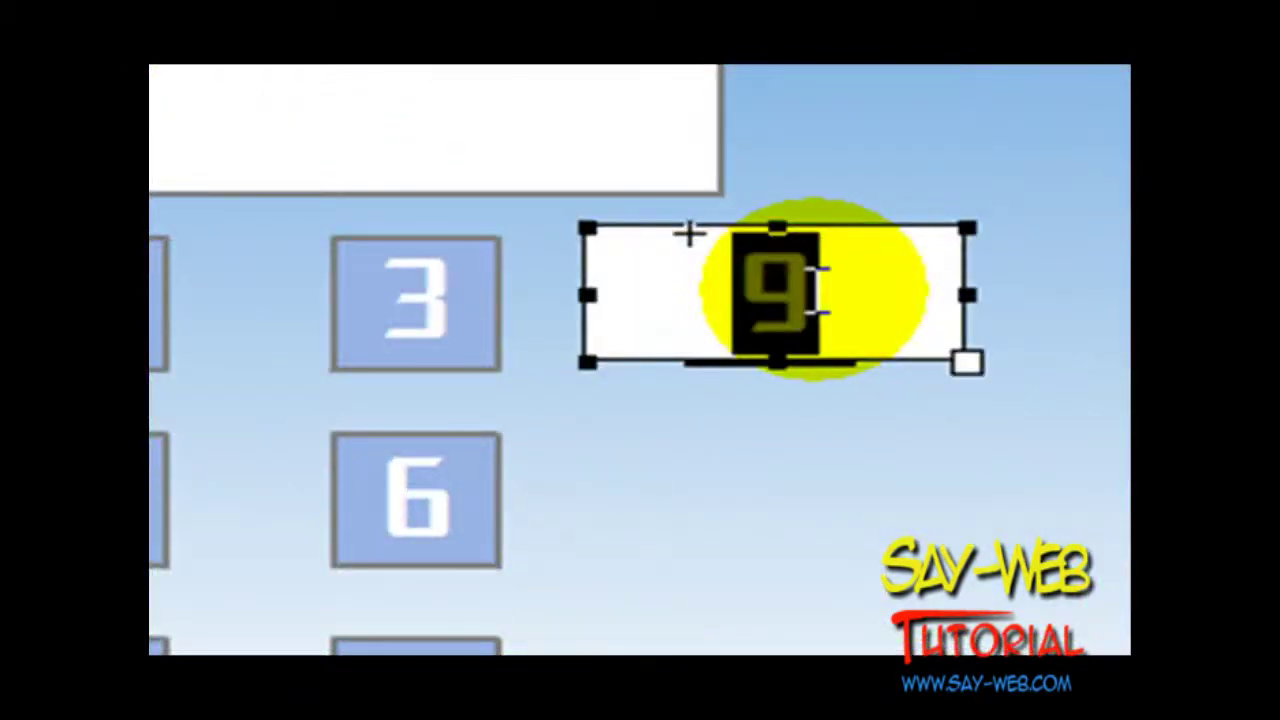
pyautogui.write('+')
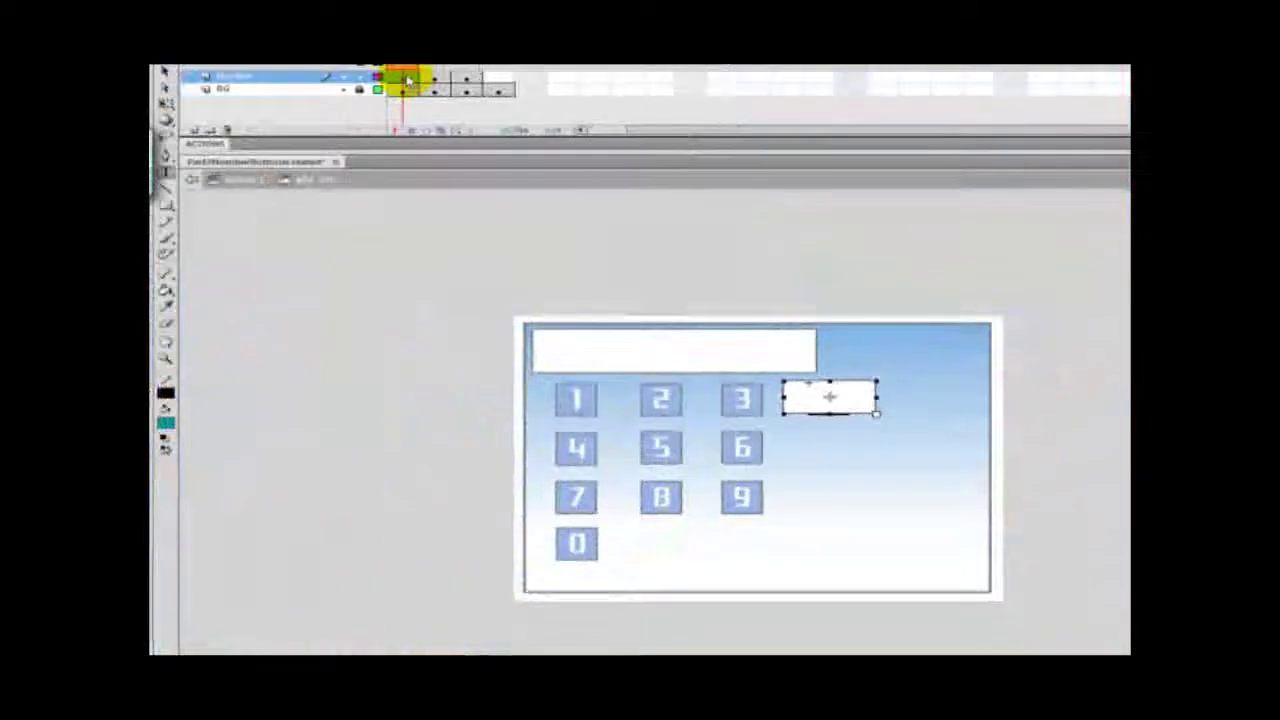
# Copy the Number layer's Up frame onto its Over and Down frames, and return to the main scene
pyautogui.rightClick(403, 77)
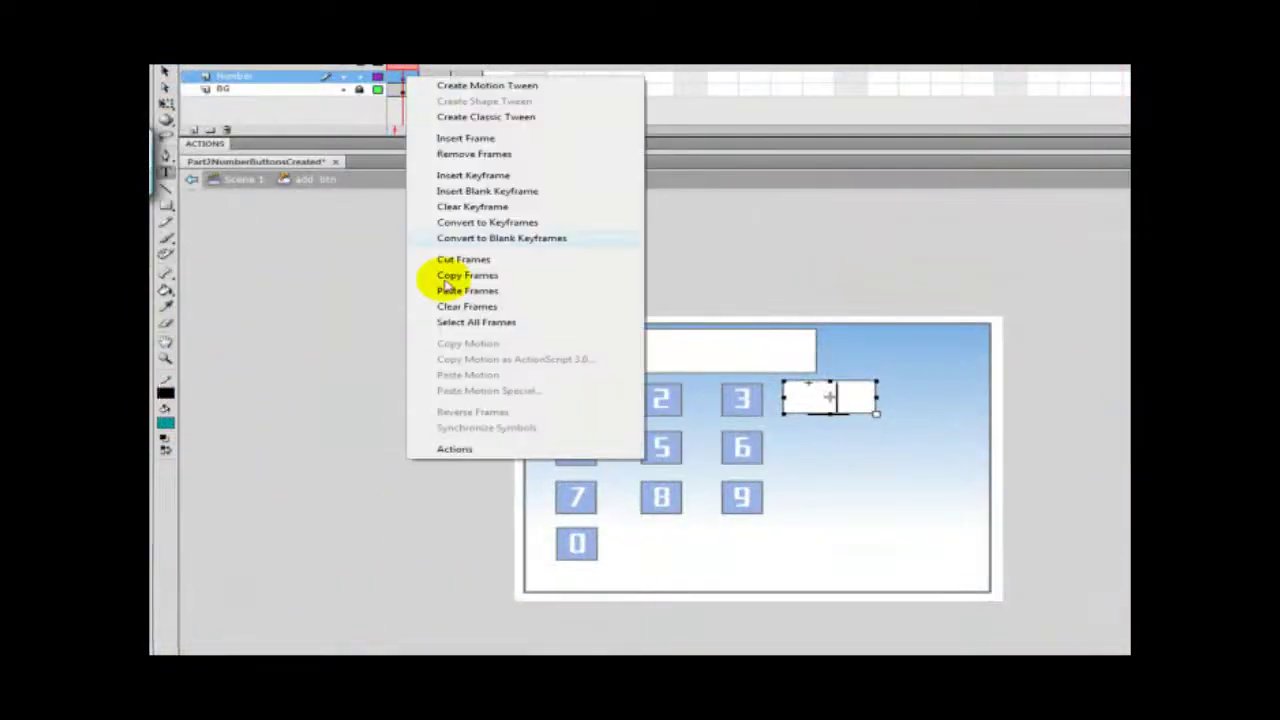
pyautogui.click(451, 276)
pyautogui.moveTo(422, 75); pyautogui.dragTo(447, 91)
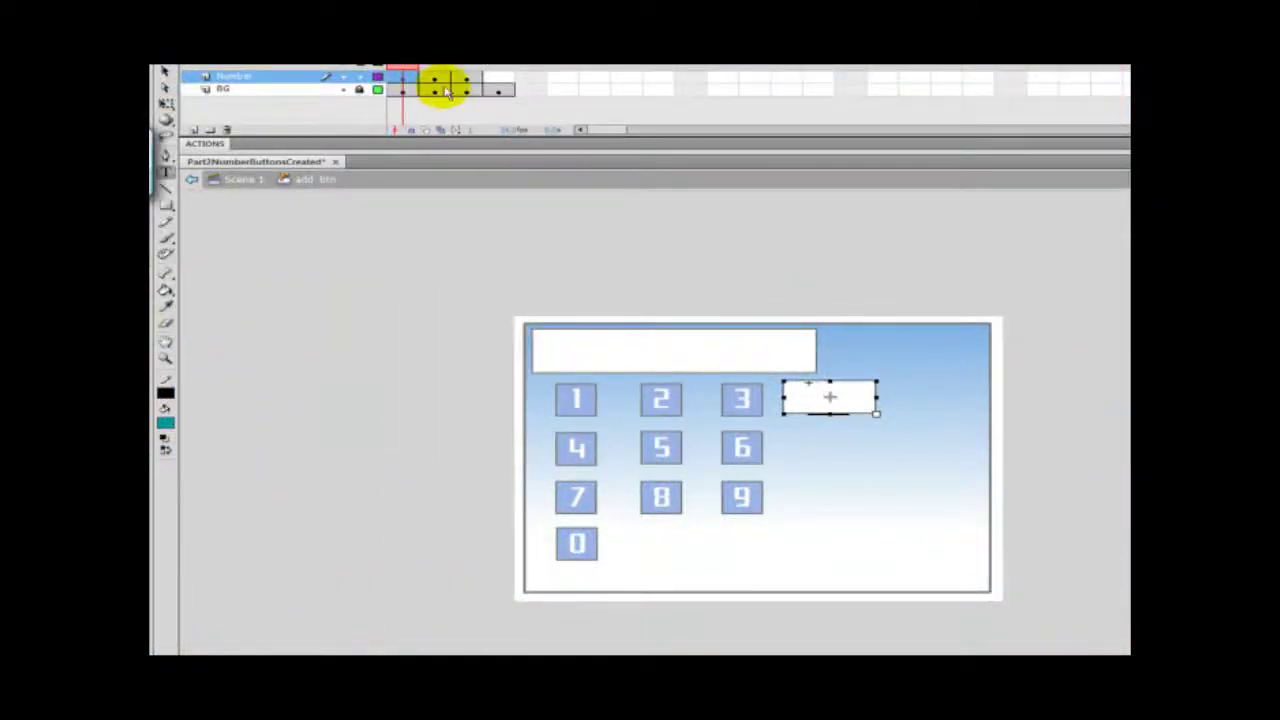
pyautogui.rightClick(438, 77)
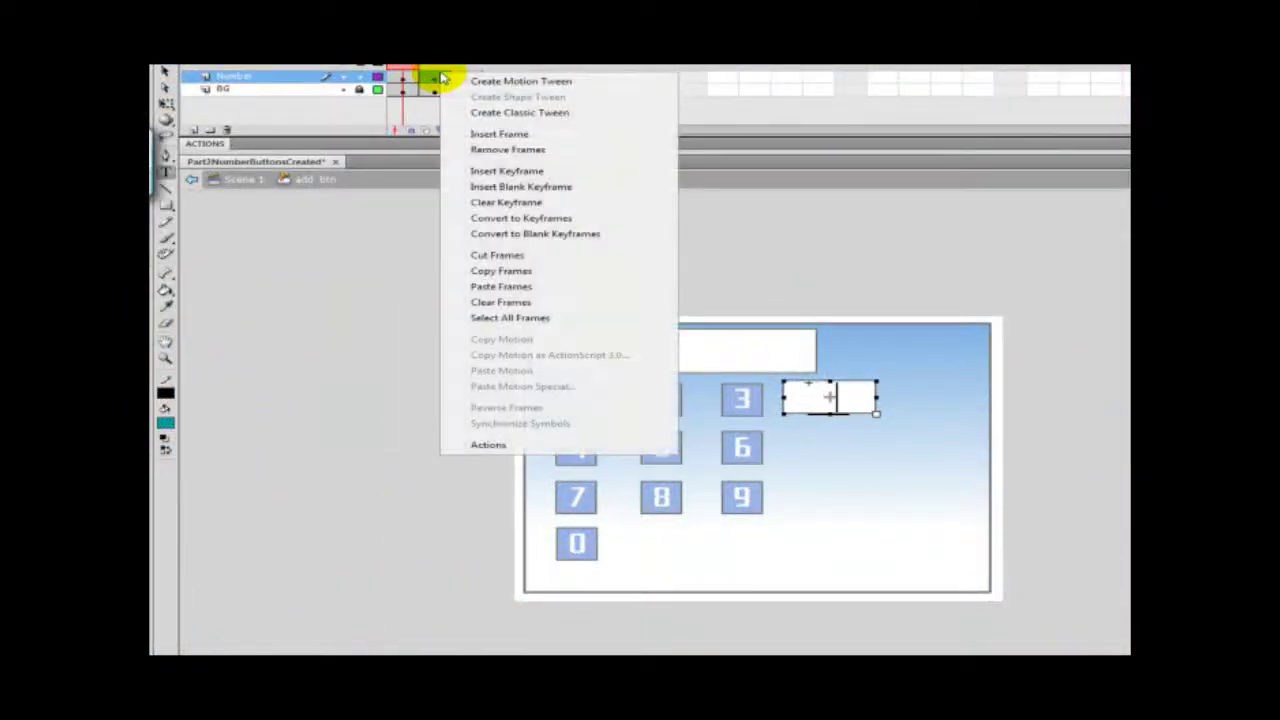
pyautogui.click(500, 286)
pyautogui.click(471, 77)
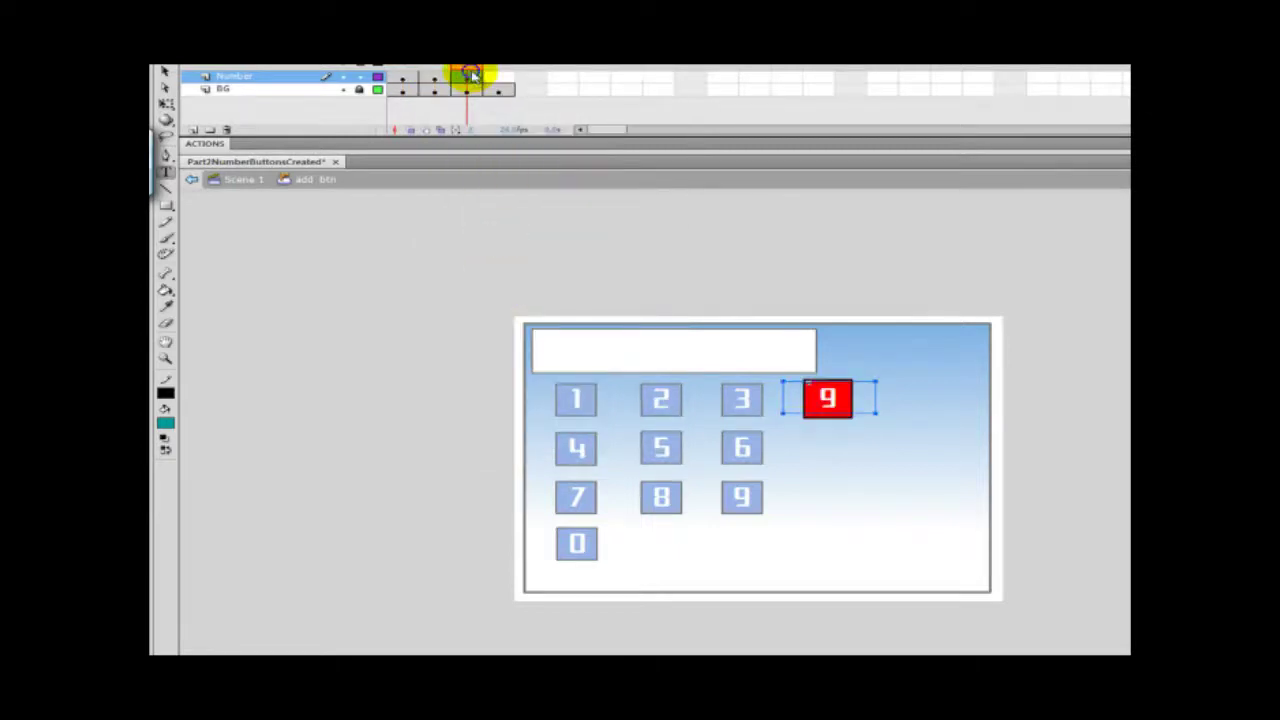
pyautogui.rightClick(474, 77)
pyautogui.click(531, 286)
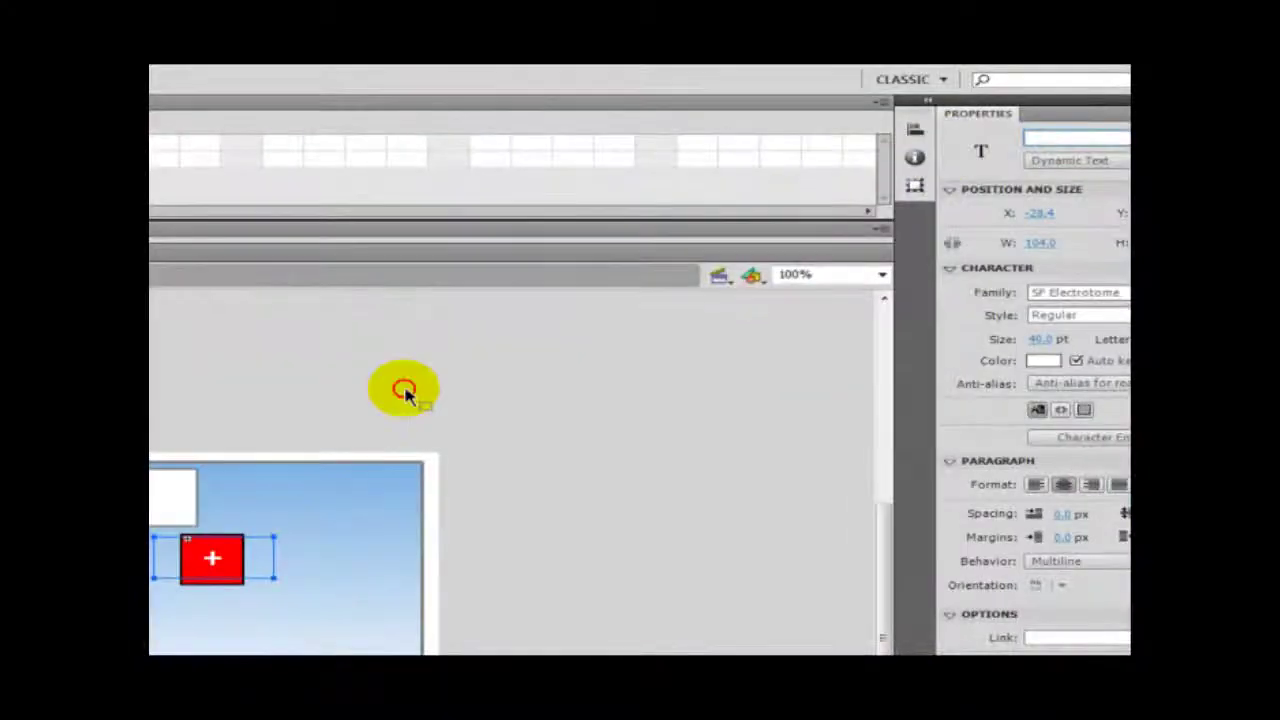
pyautogui.doubleClick(405, 392)
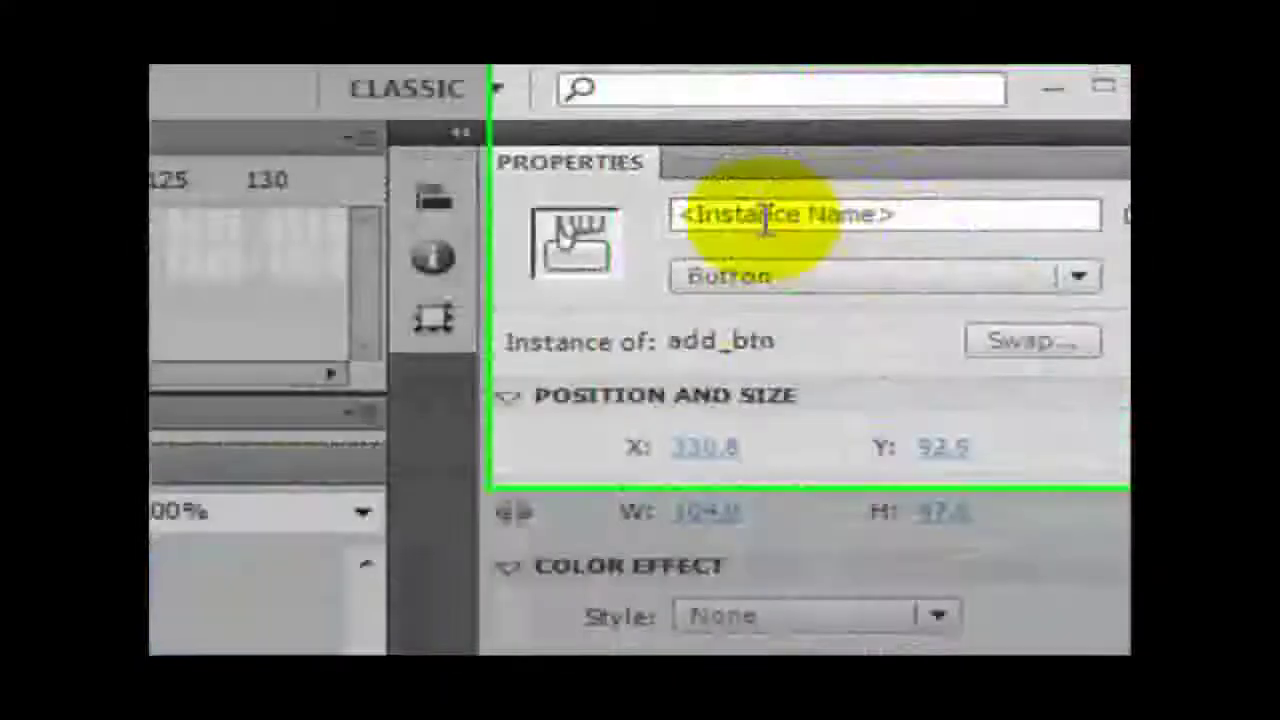
# Give the plus button on the stage the instance name add_btn
pyautogui.click(1067, 139)
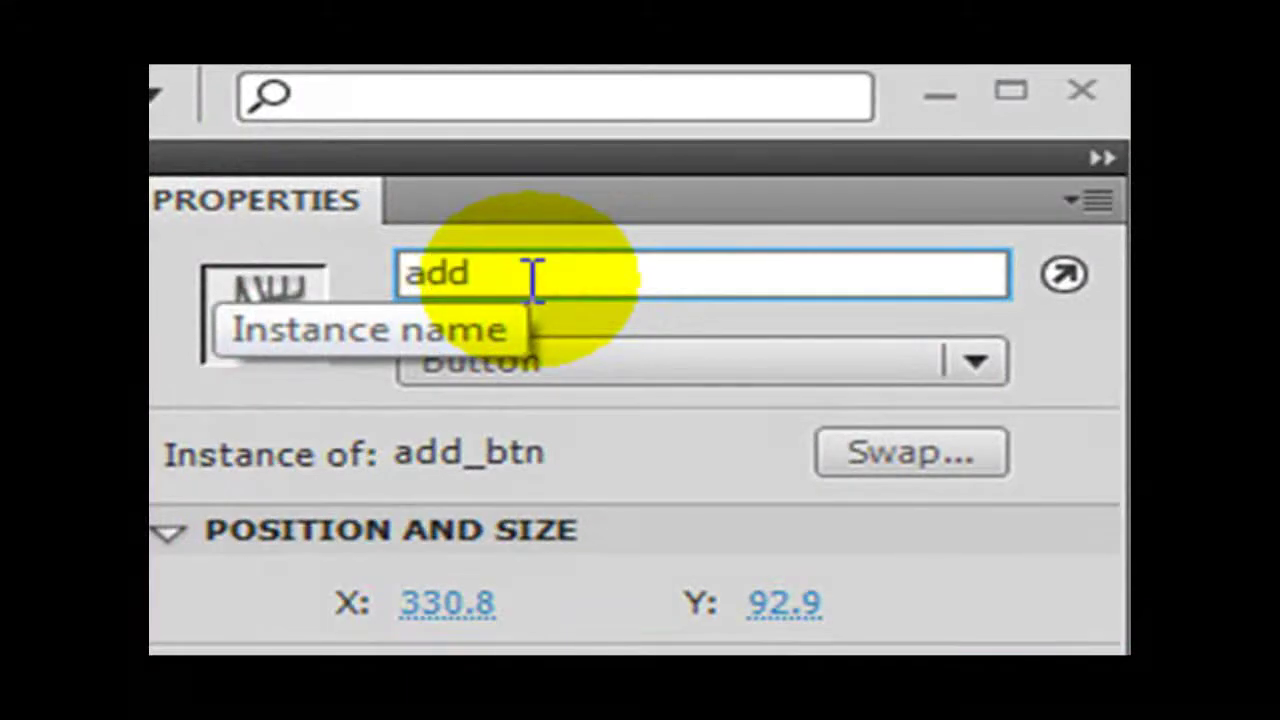
pyautogui.write('add_btn')
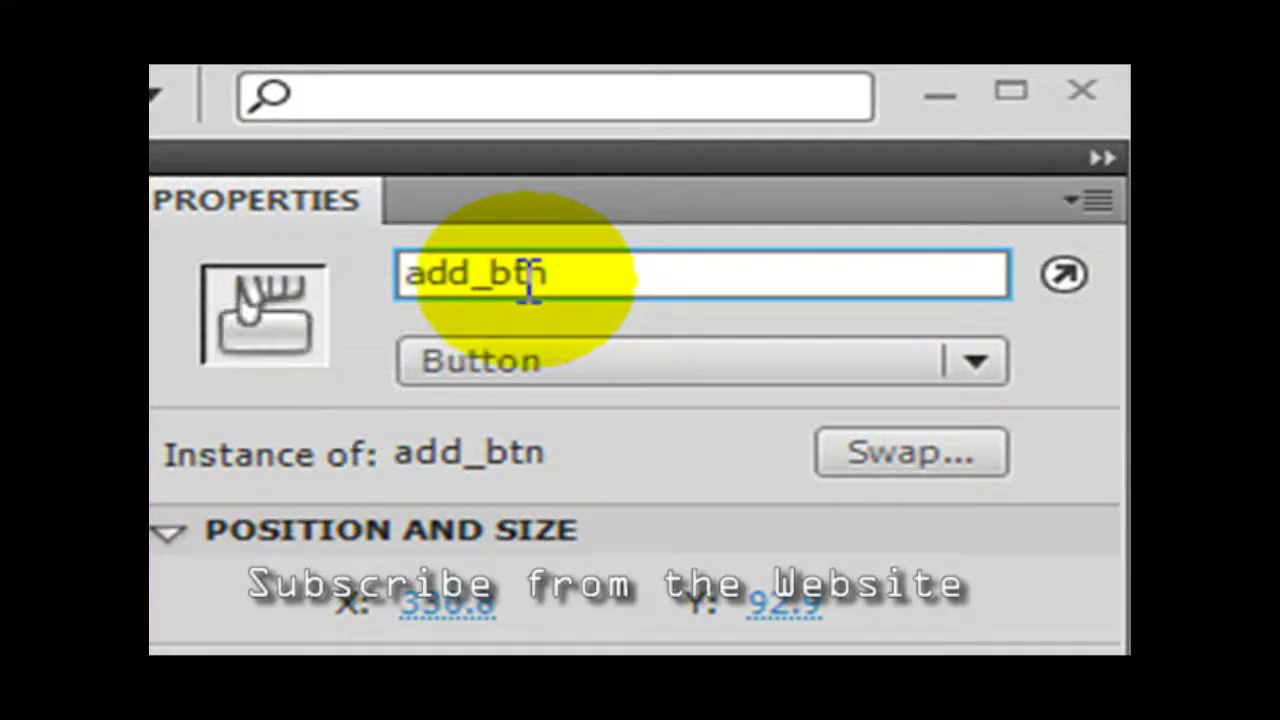
pyautogui.press('Return')
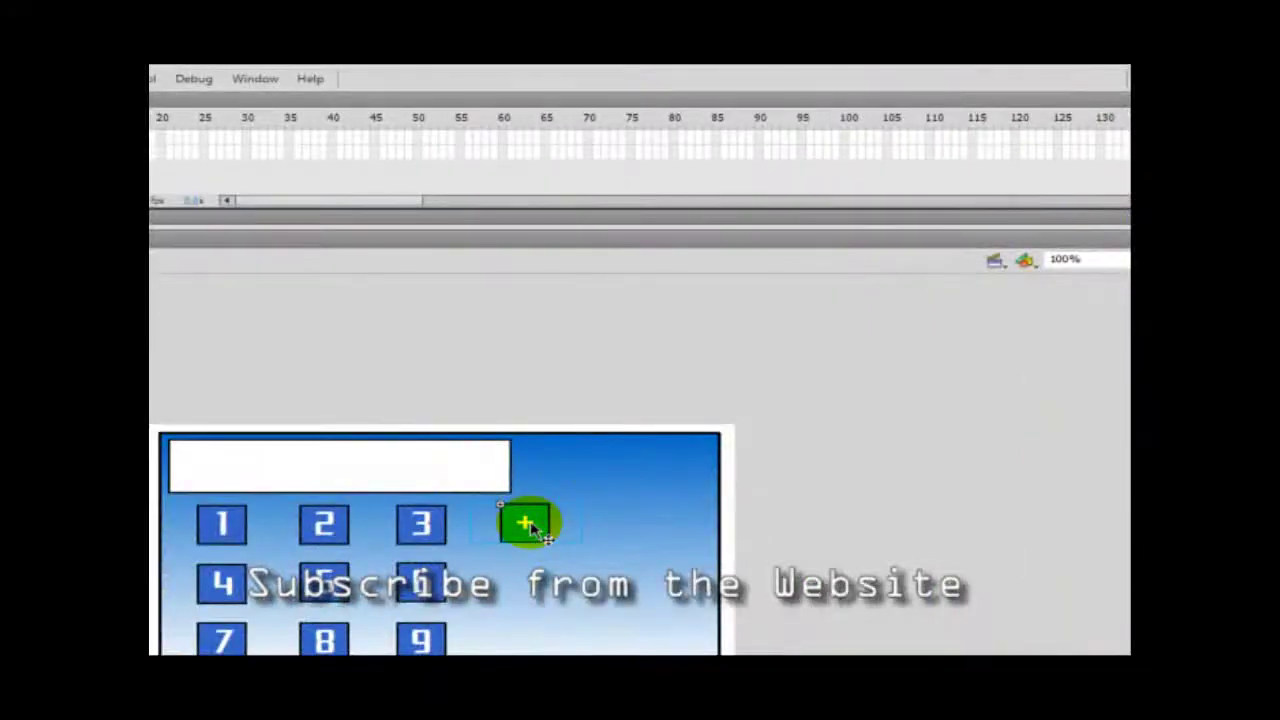
# Duplicate the add_btn library symbol as subtract_btn and place an instance on the stage below the plus button
pyautogui.click(255, 79)
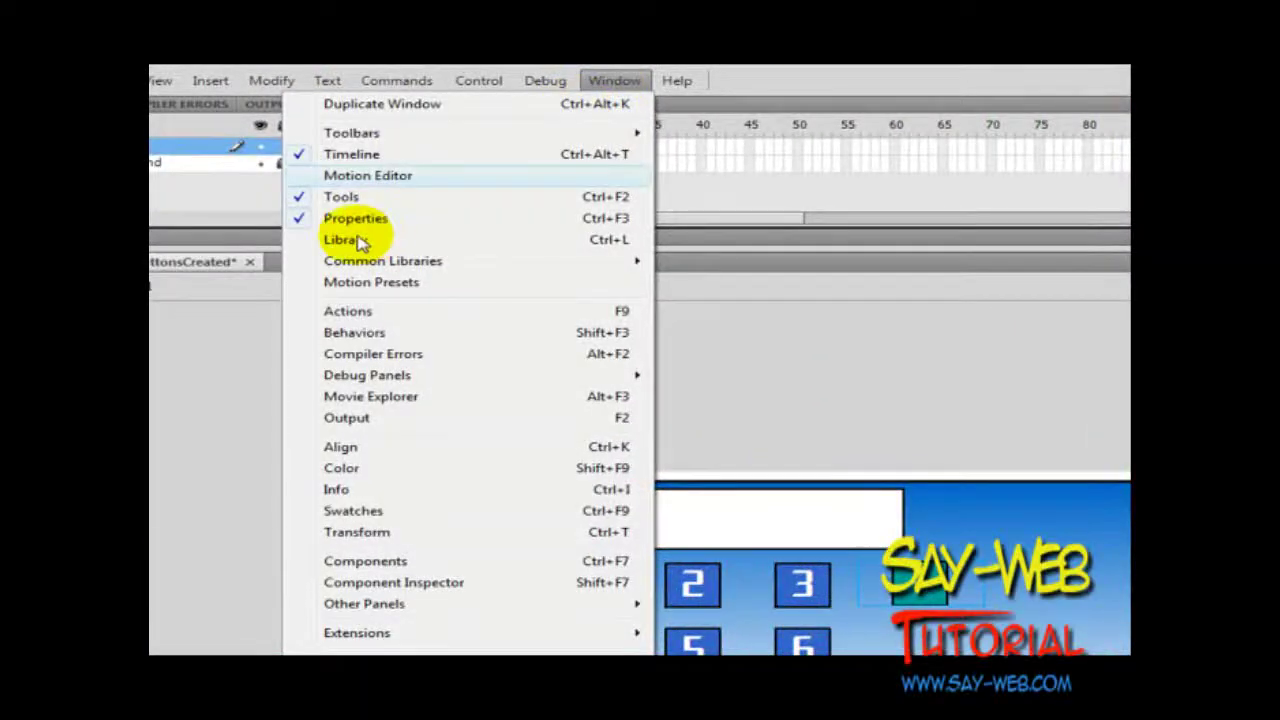
pyautogui.click(343, 240)
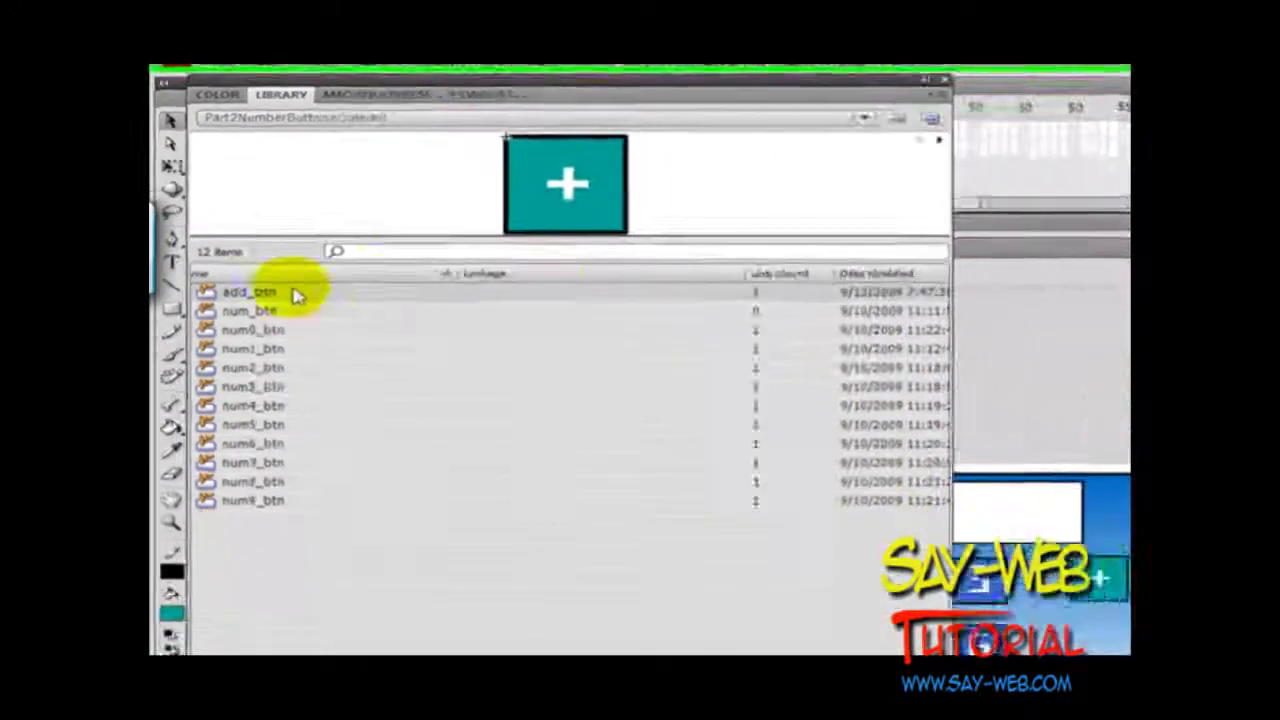
pyautogui.rightClick(254, 376)
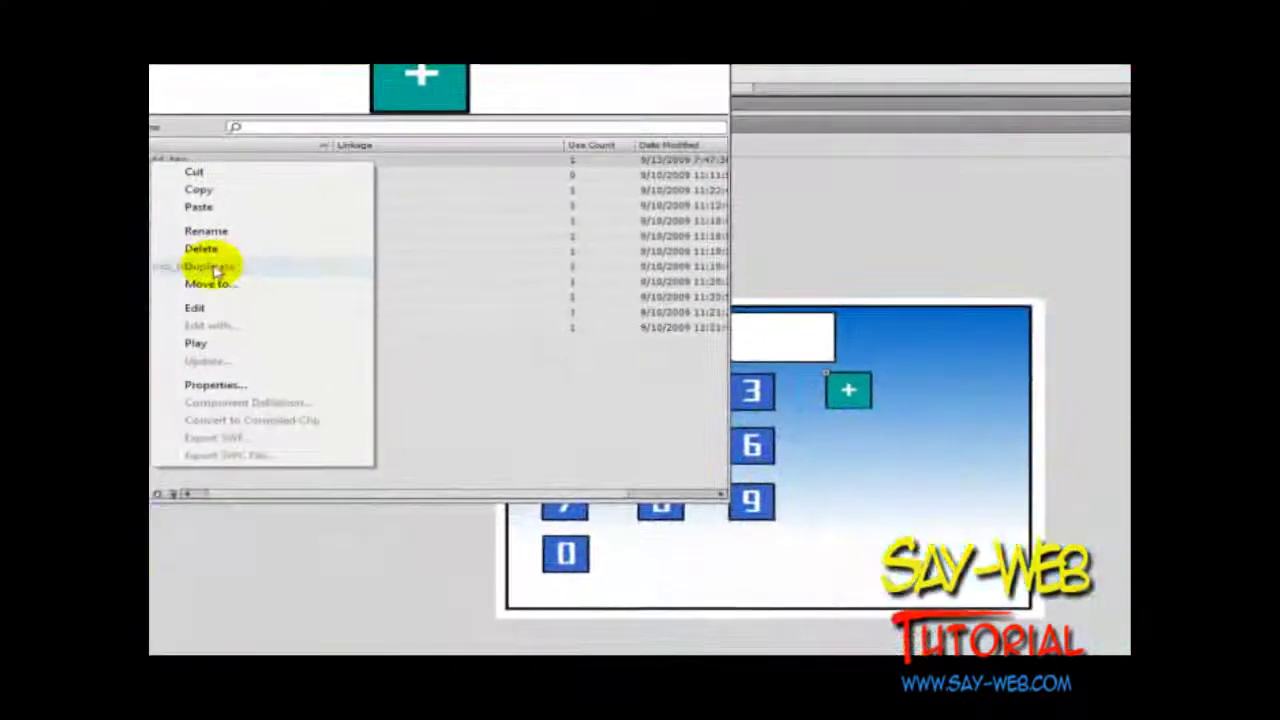
pyautogui.click(292, 385)
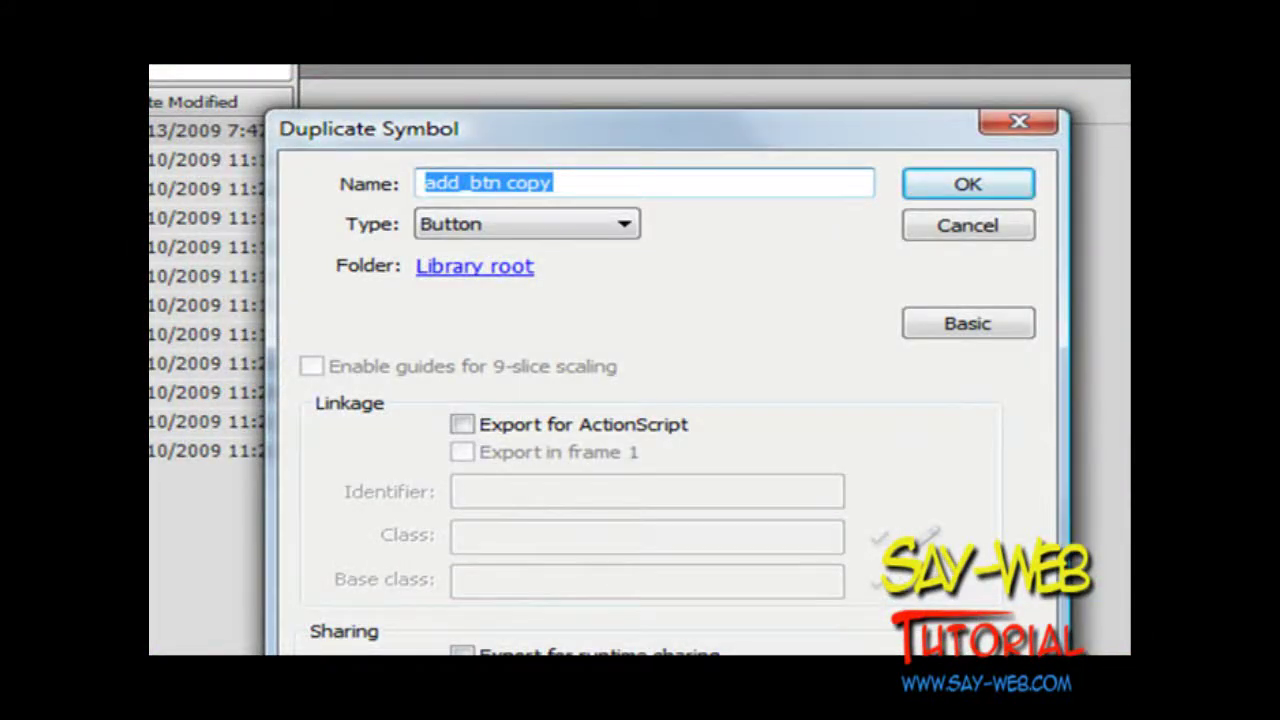
pyautogui.write('subtract')
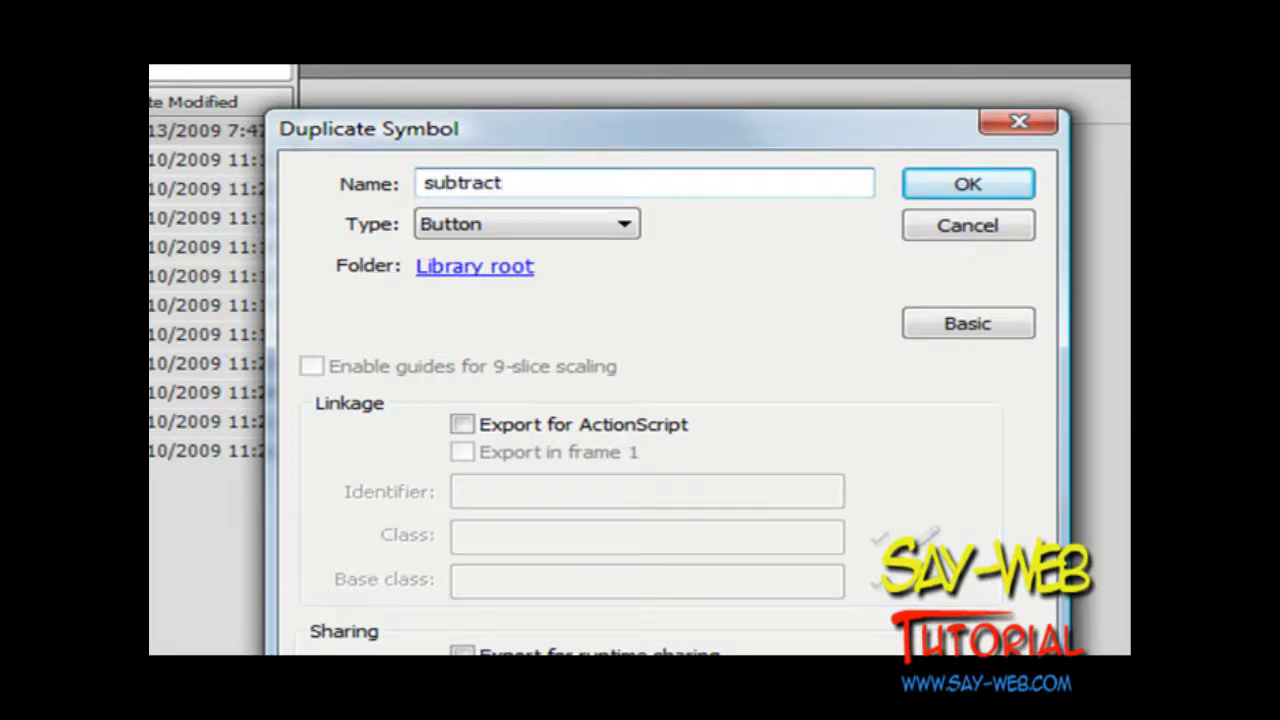
pyautogui.write('_bl')
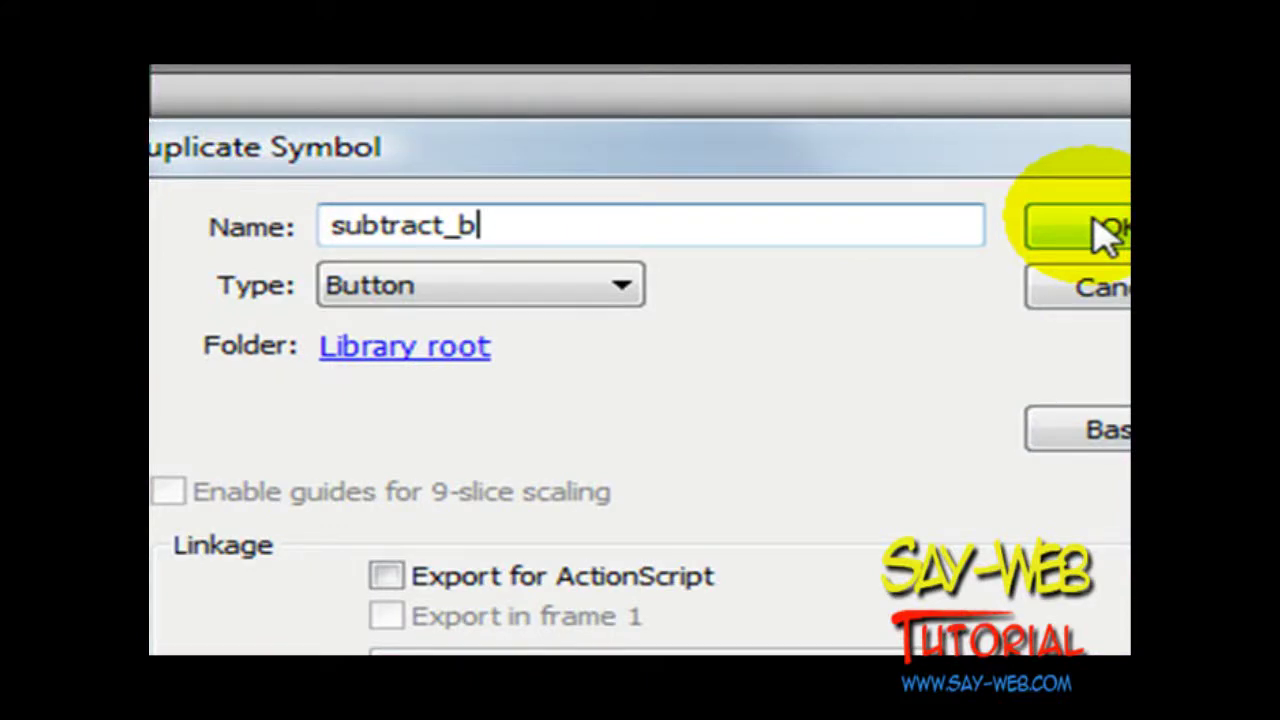
pyautogui.write('   tn')
pyautogui.click(1105, 232)
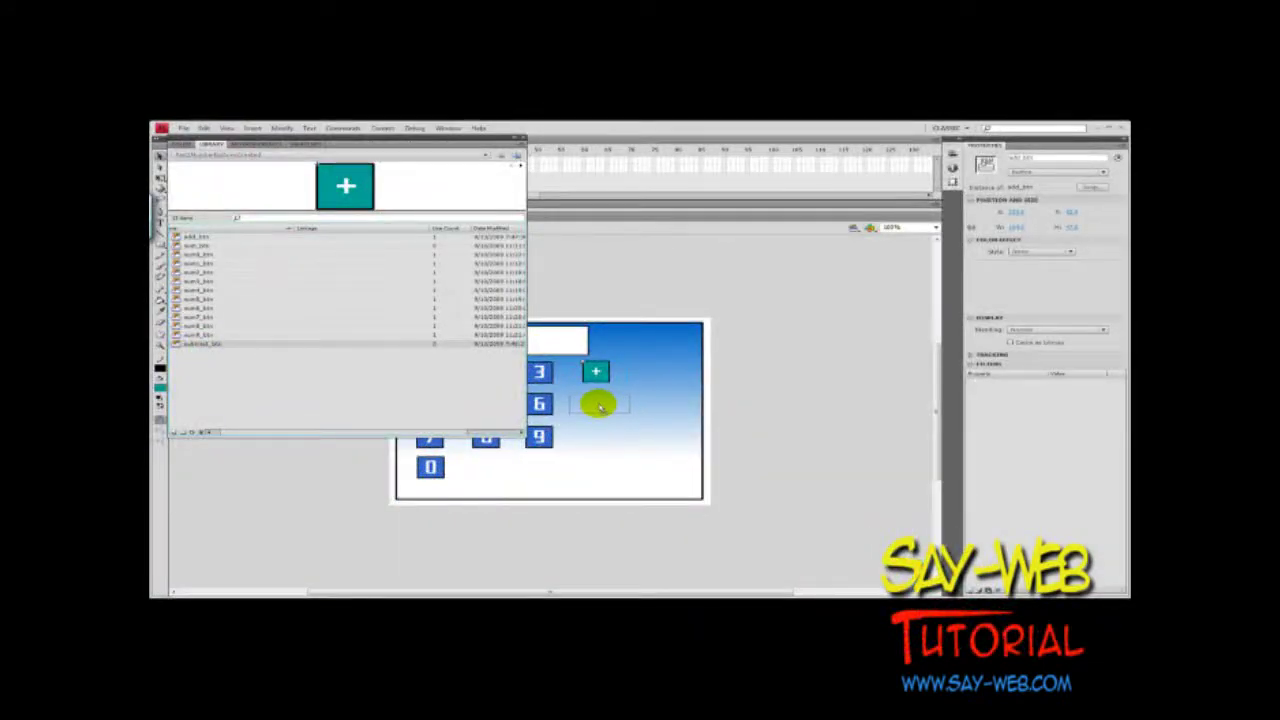
pyautogui.click(521, 140)
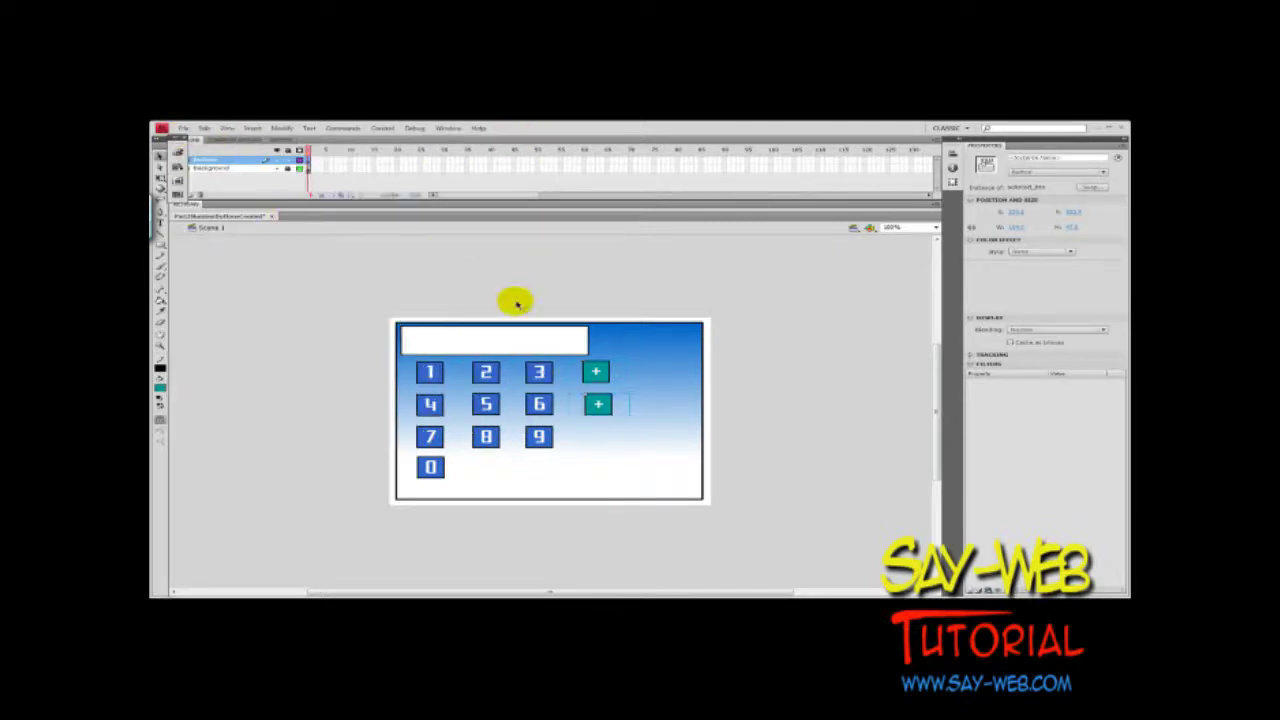
# Edit the subtract_btn instance in place and replace its Up-state label with "-"
pyautogui.doubleClick(598, 408)
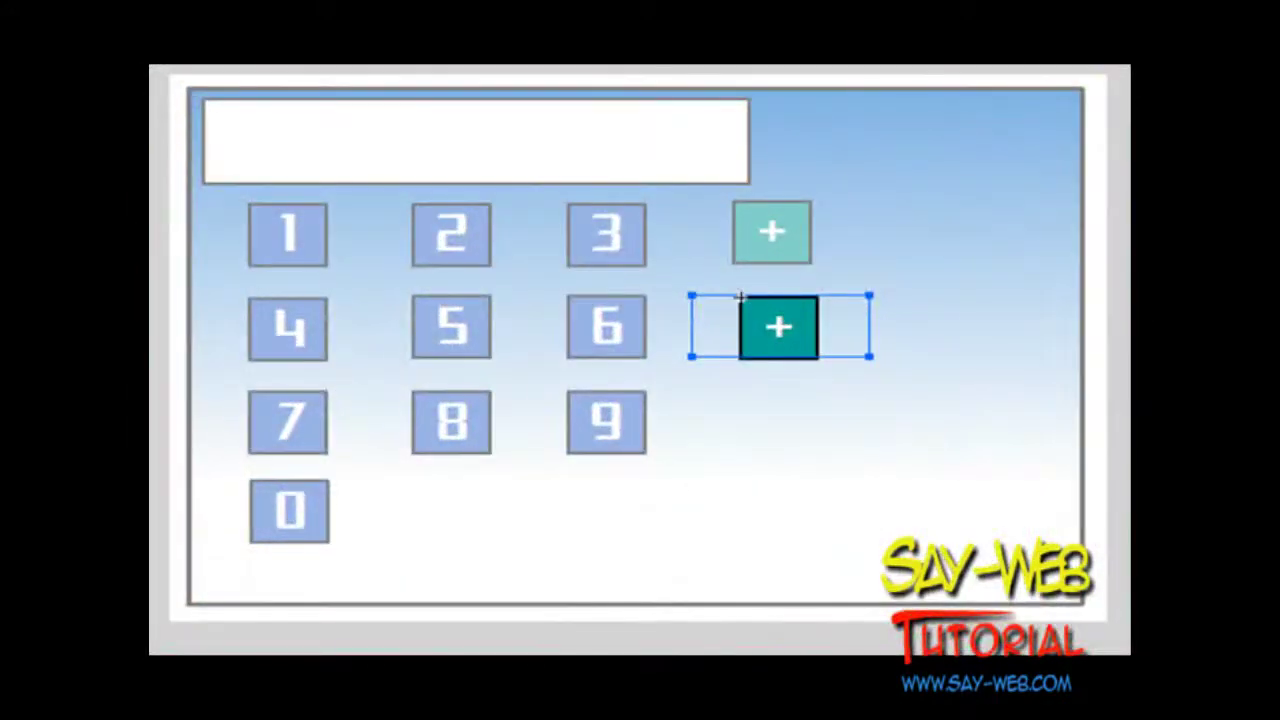
pyautogui.click(790, 332)
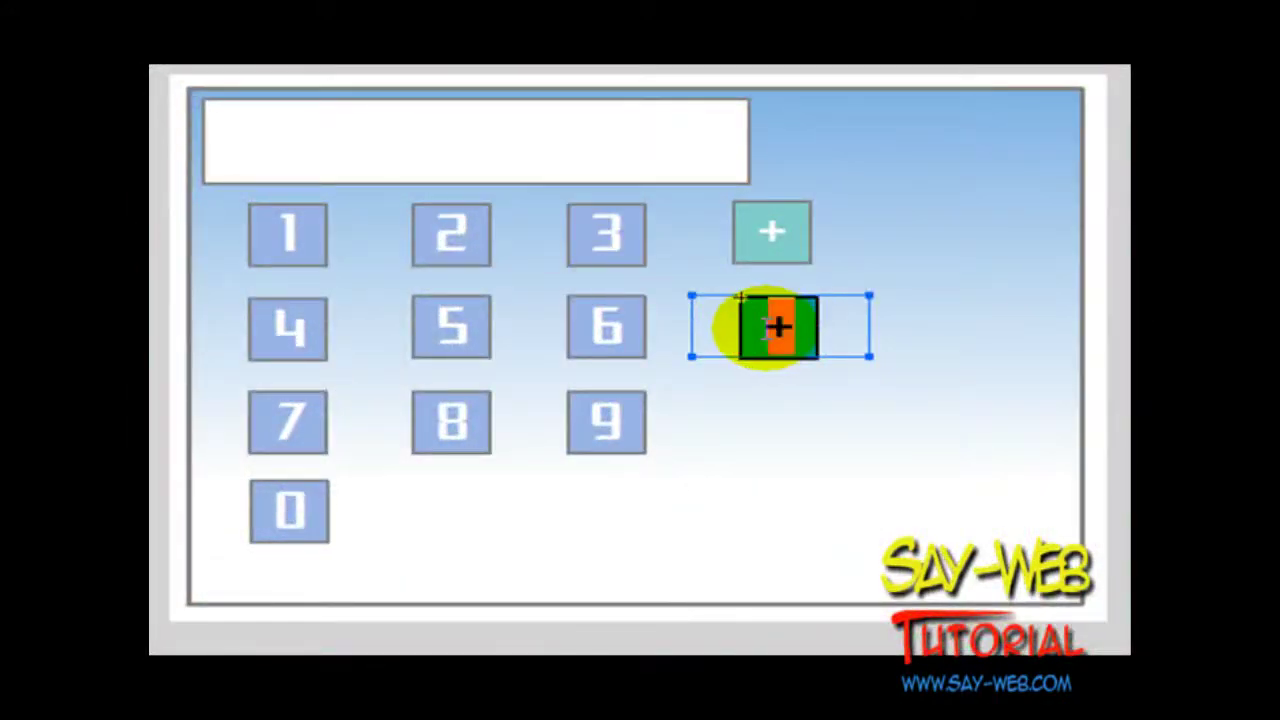
pyautogui.write('-')
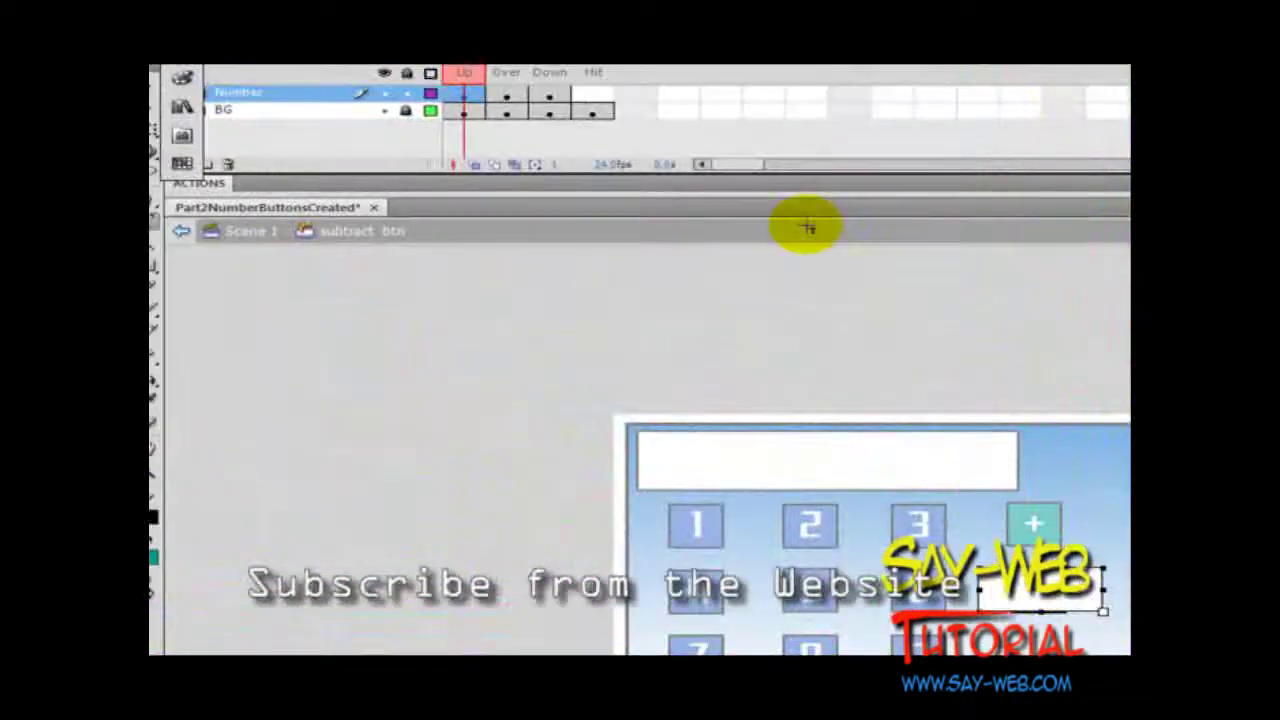
pyautogui.rightClick(465, 93)
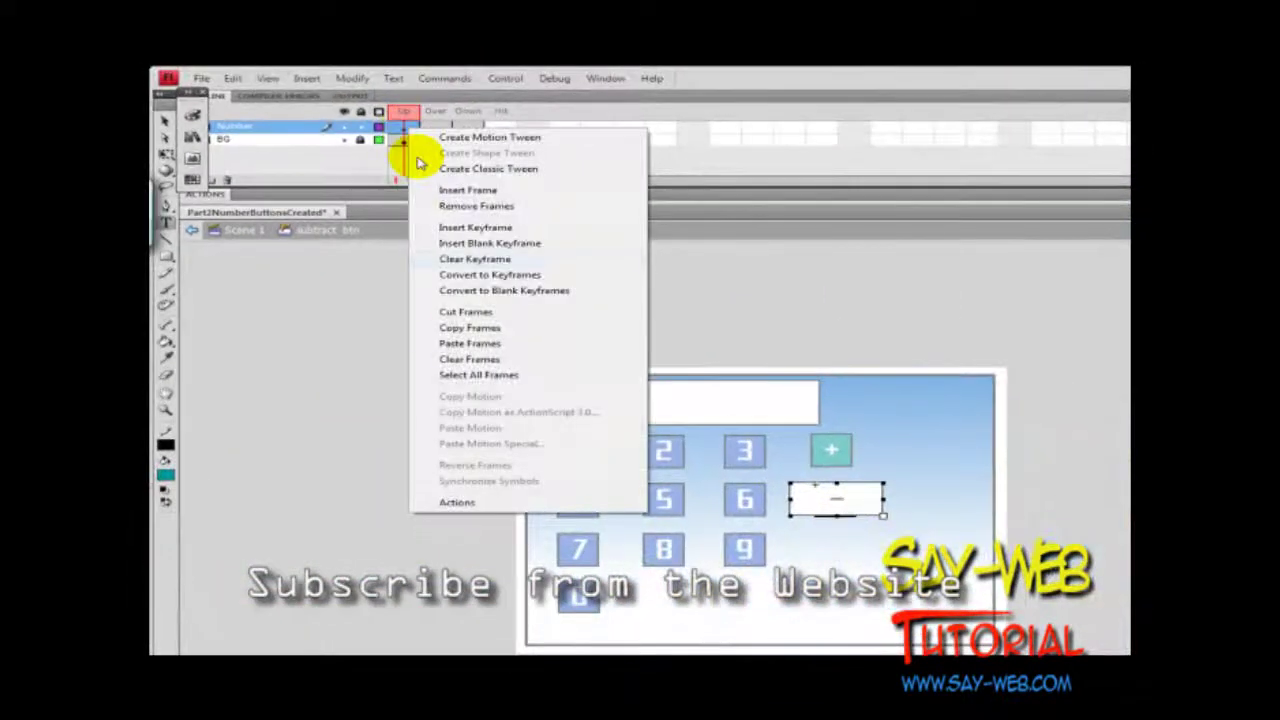
pyautogui.click(466, 330)
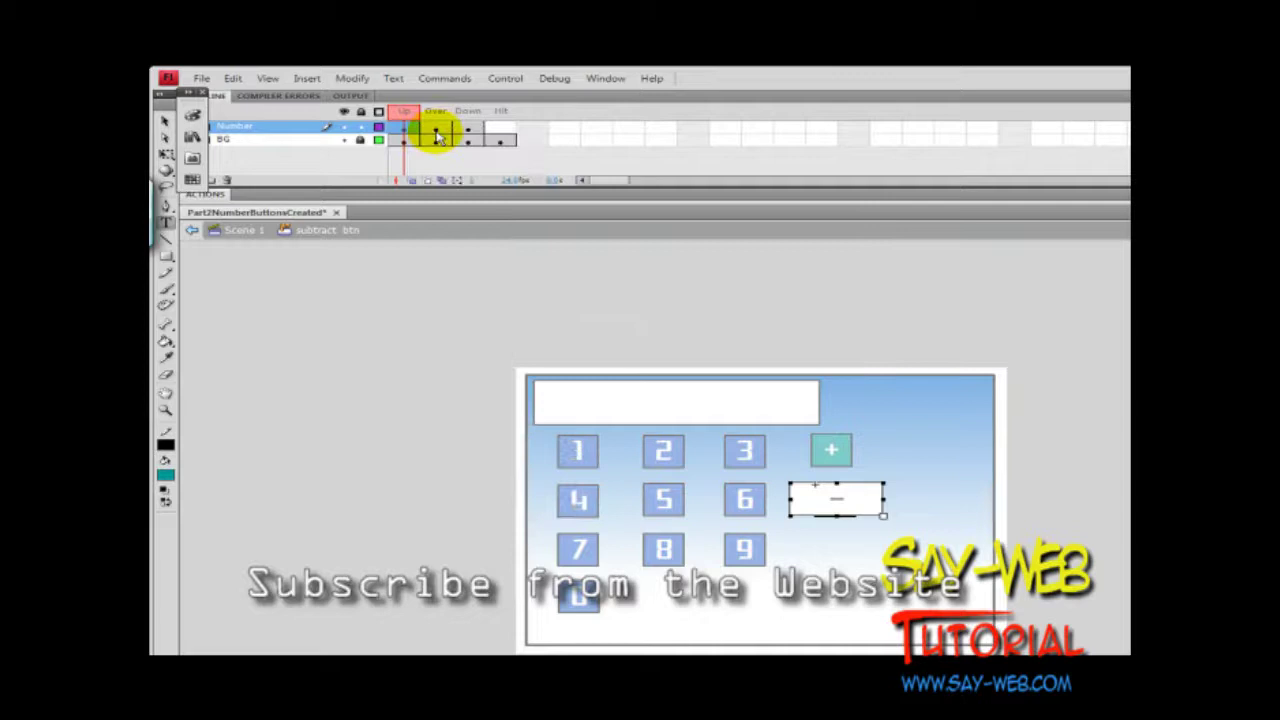
pyautogui.click(435, 127)
pyautogui.rightClick(436, 128)
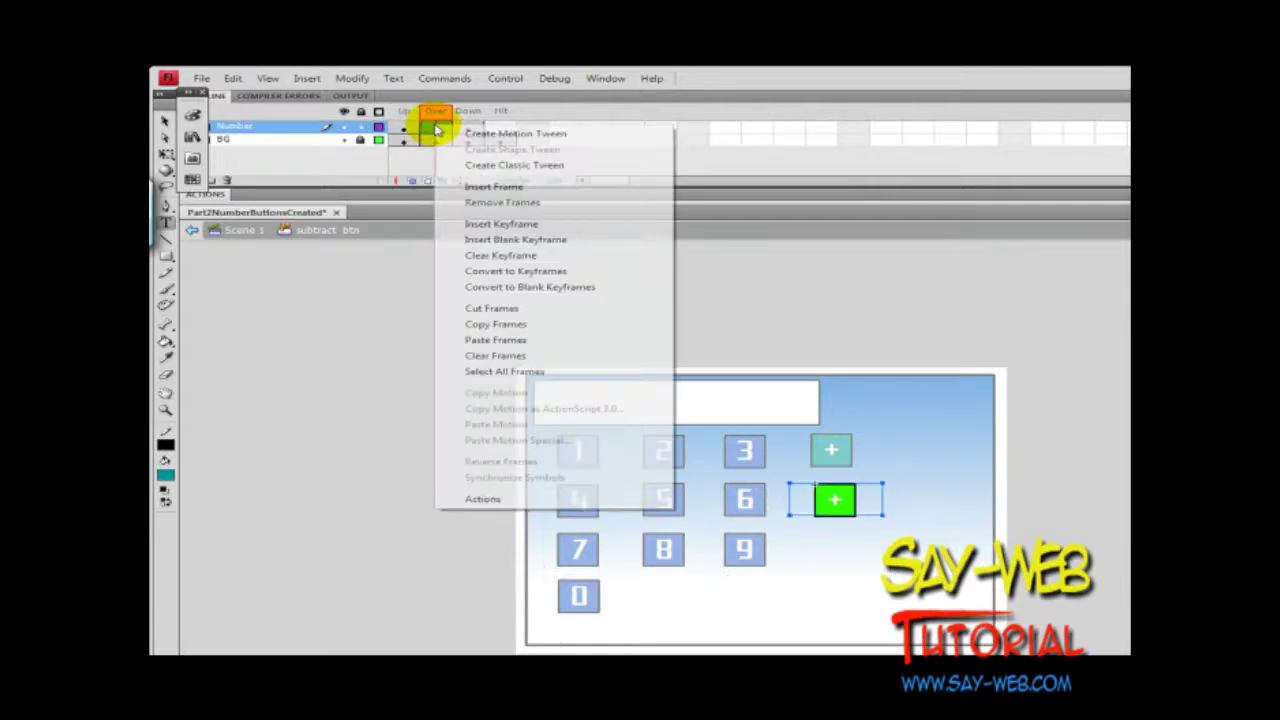
pyautogui.click(480, 324)
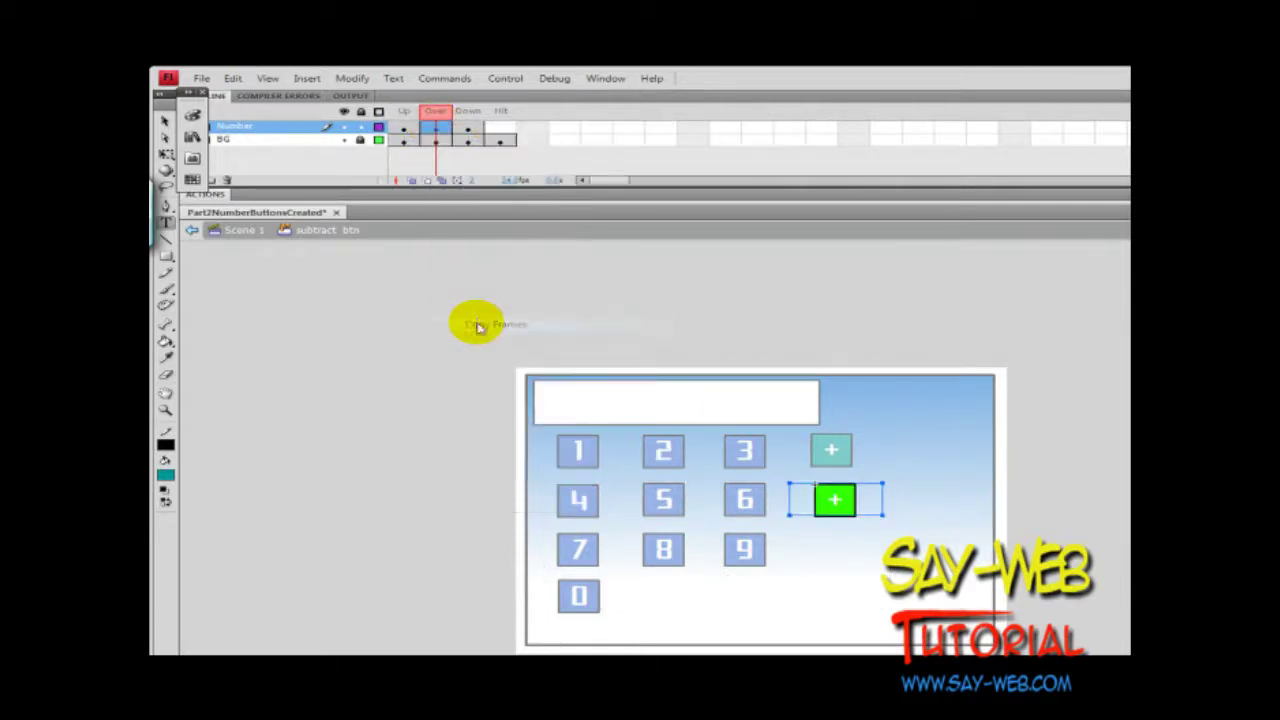
pyautogui.click(468, 128)
pyautogui.rightClick(468, 128)
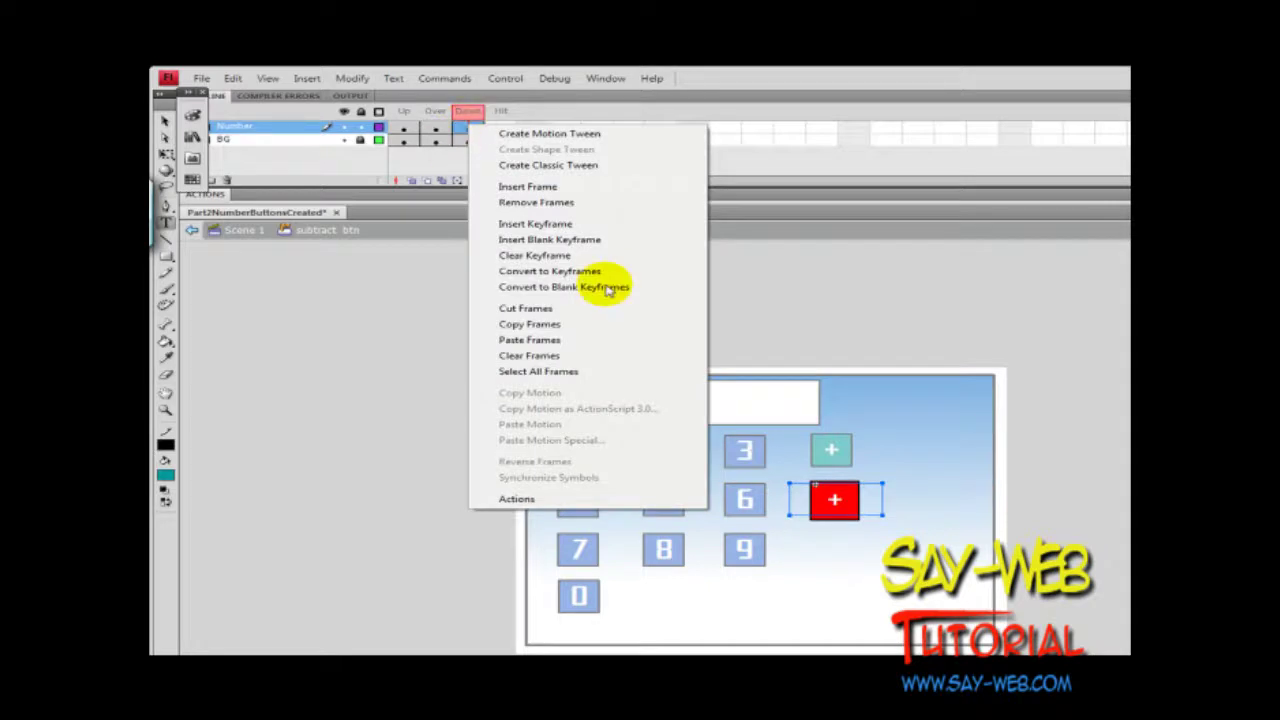
# Copy the Number layer's Up frame of subtract_btn onto its Over and Down frames, and return to the main scene
pyautogui.click(404, 128)
pyautogui.rightClick(404, 128)
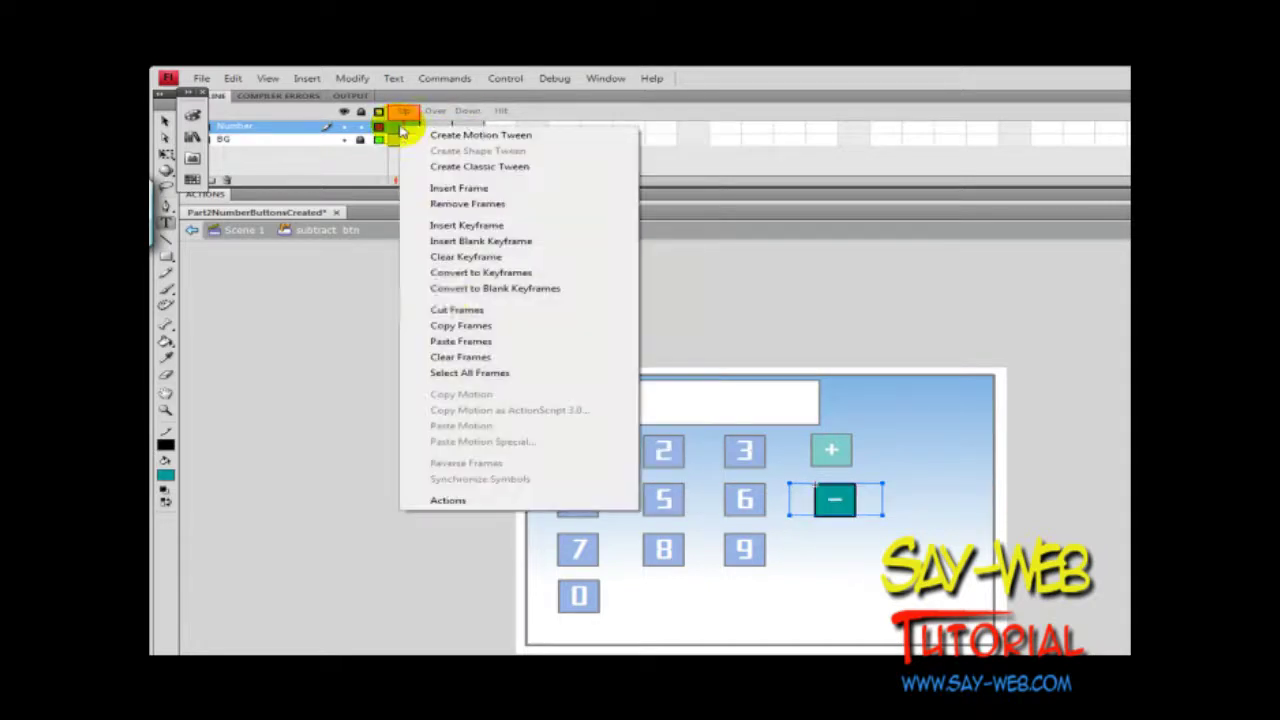
pyautogui.click(445, 316)
pyautogui.click(434, 130)
pyautogui.rightClick(436, 134)
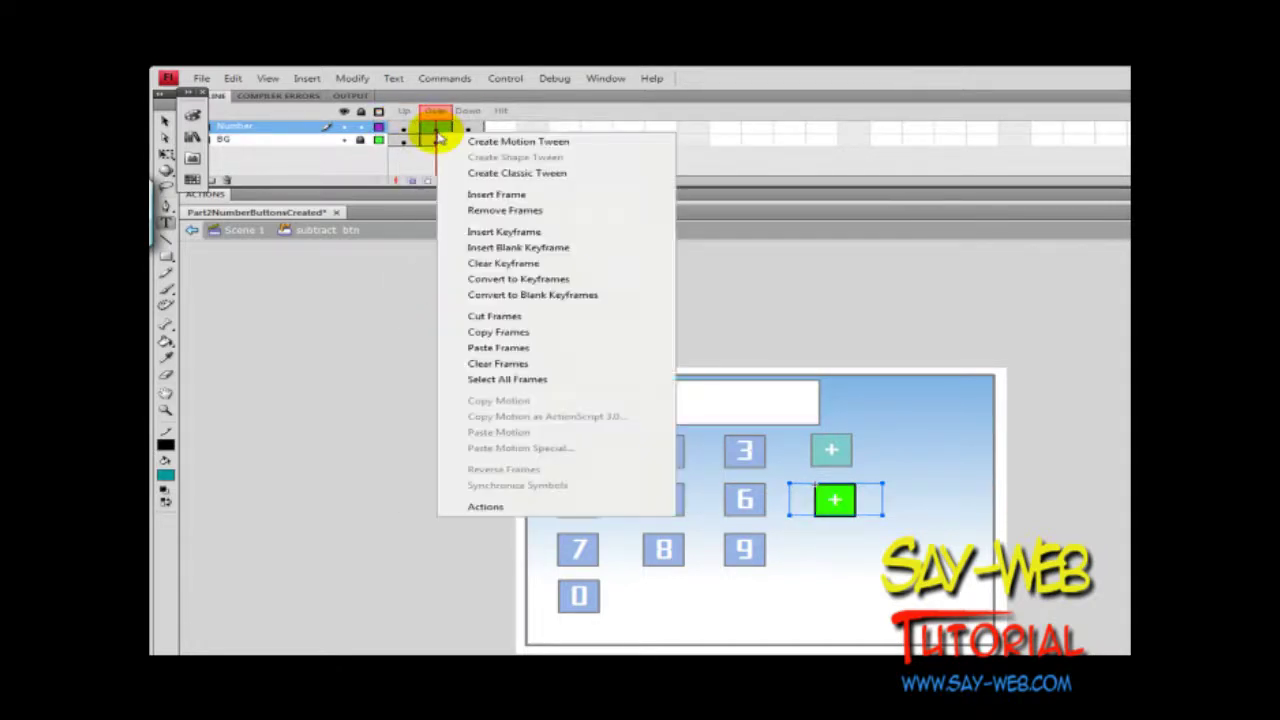
pyautogui.click(470, 346)
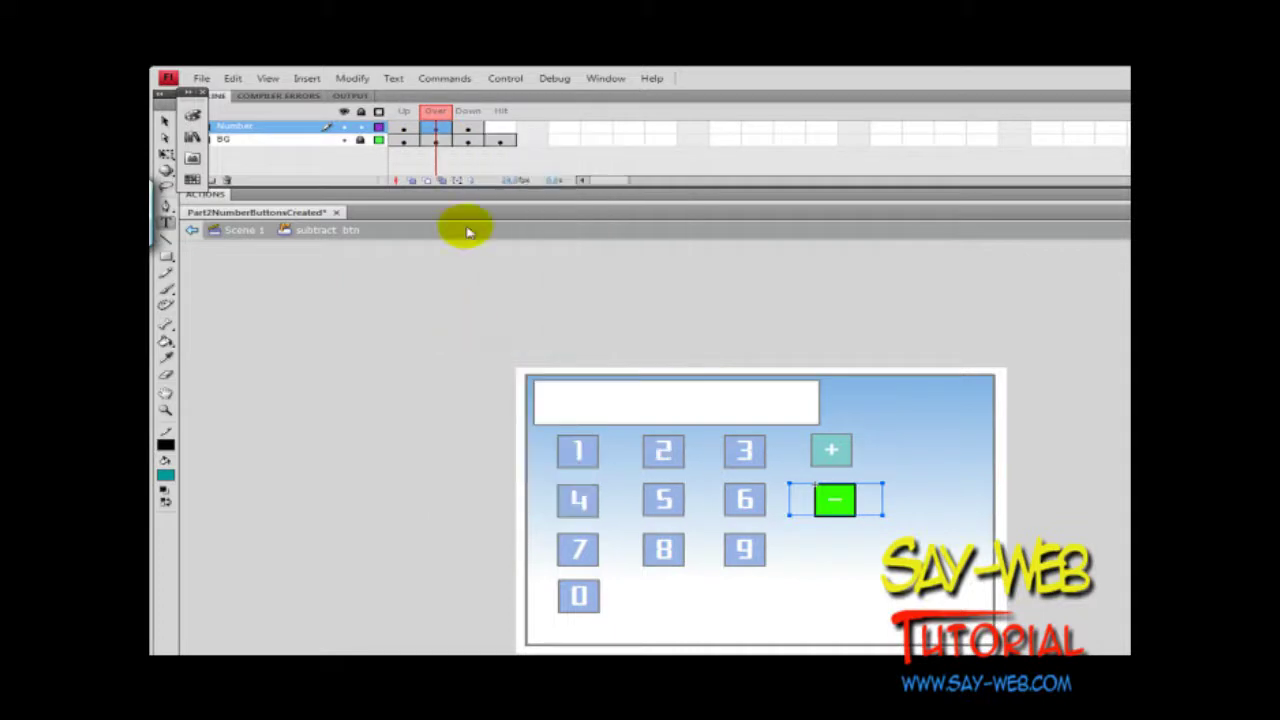
pyautogui.click(470, 133)
pyautogui.rightClick(470, 133)
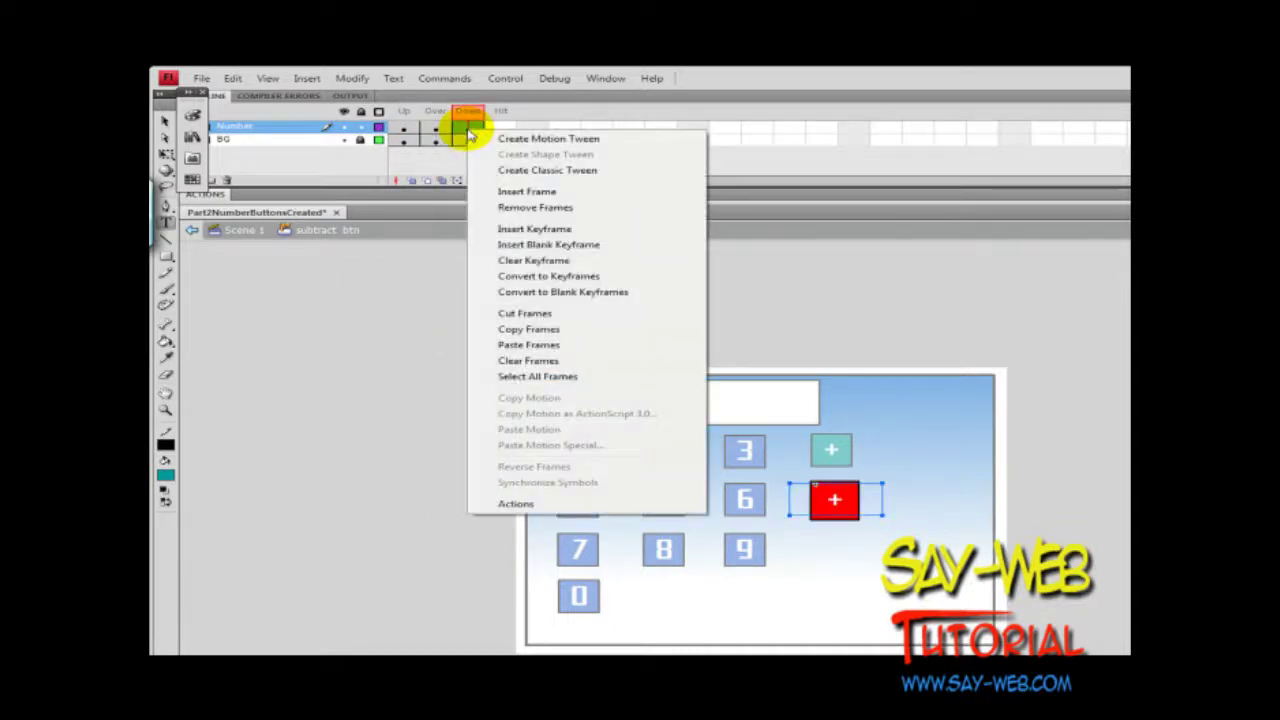
pyautogui.click(509, 345)
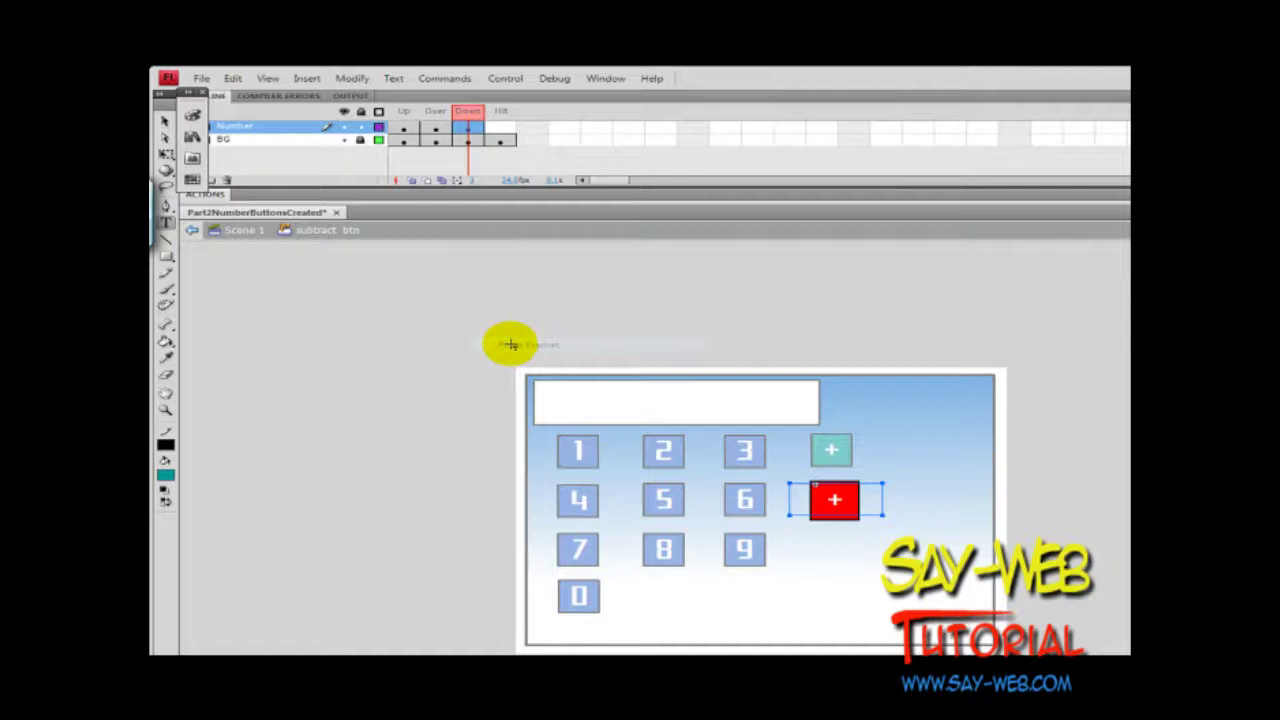
pyautogui.click(435, 128)
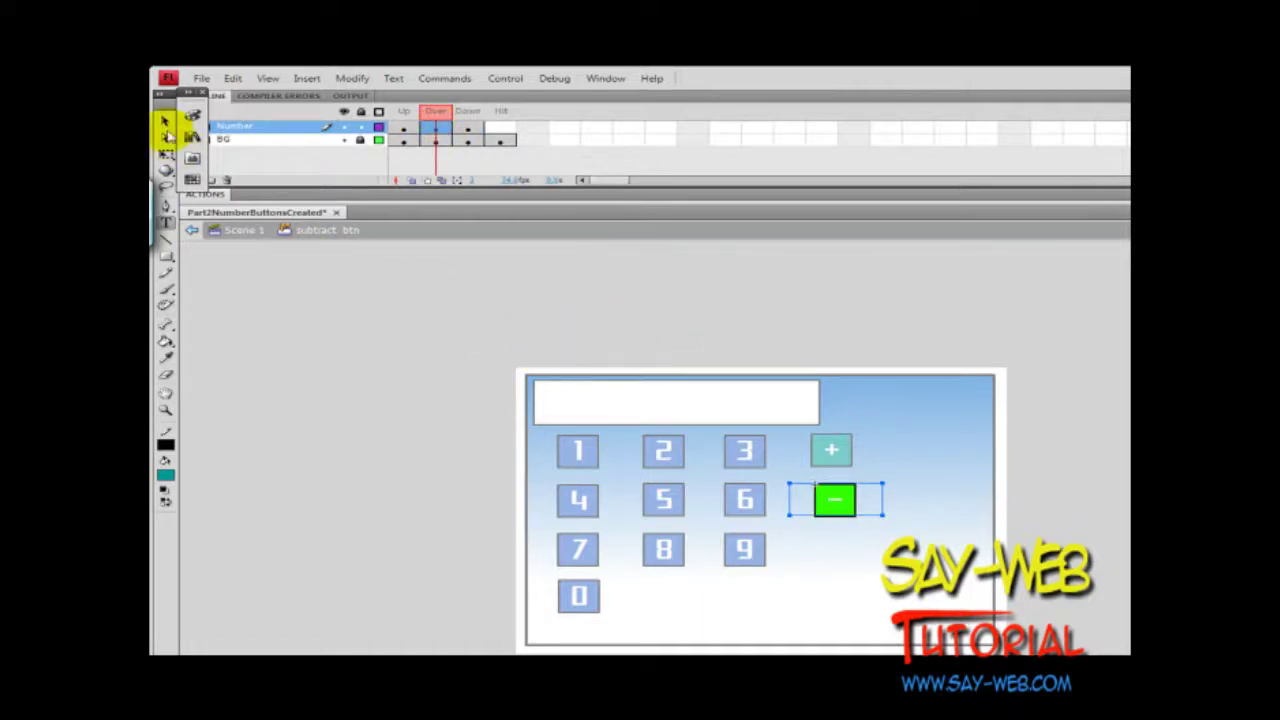
pyautogui.doubleClick(565, 296)
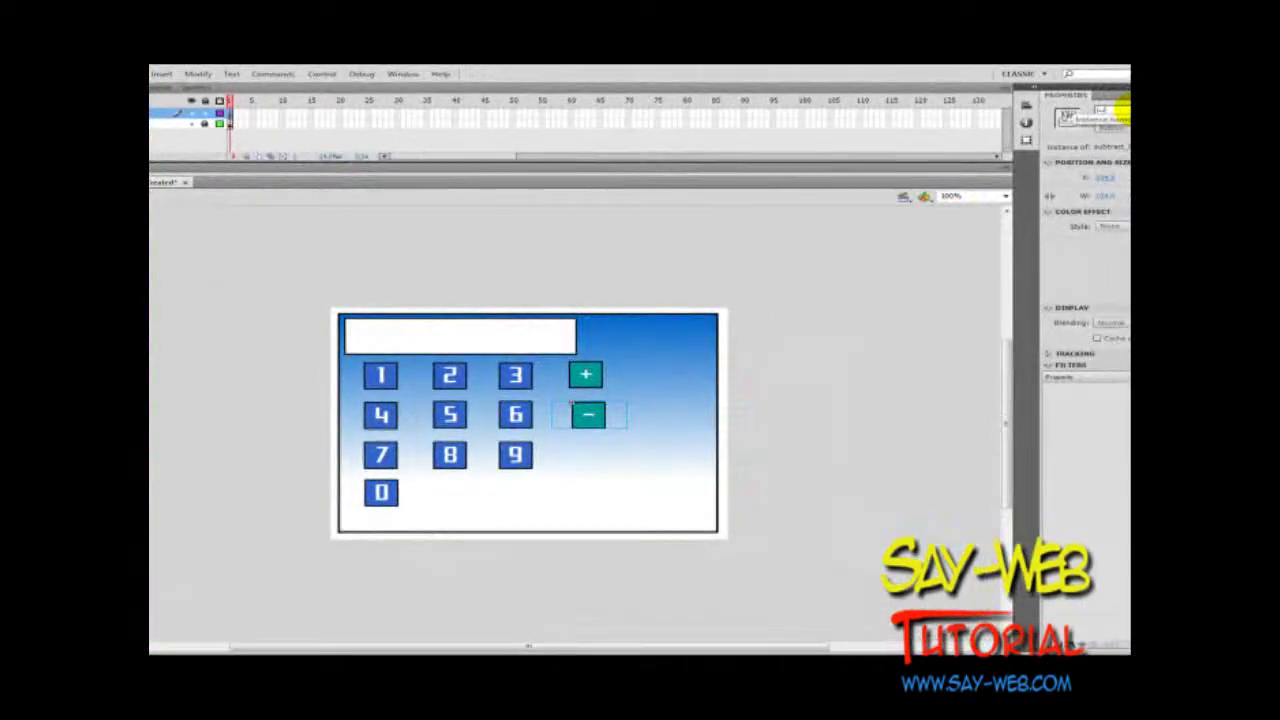
# Give the minus button on the stage the instance name subtract_btn
pyautogui.click(1115, 116)
pyautogui.write('subtra')
pyautogui.write('ct')
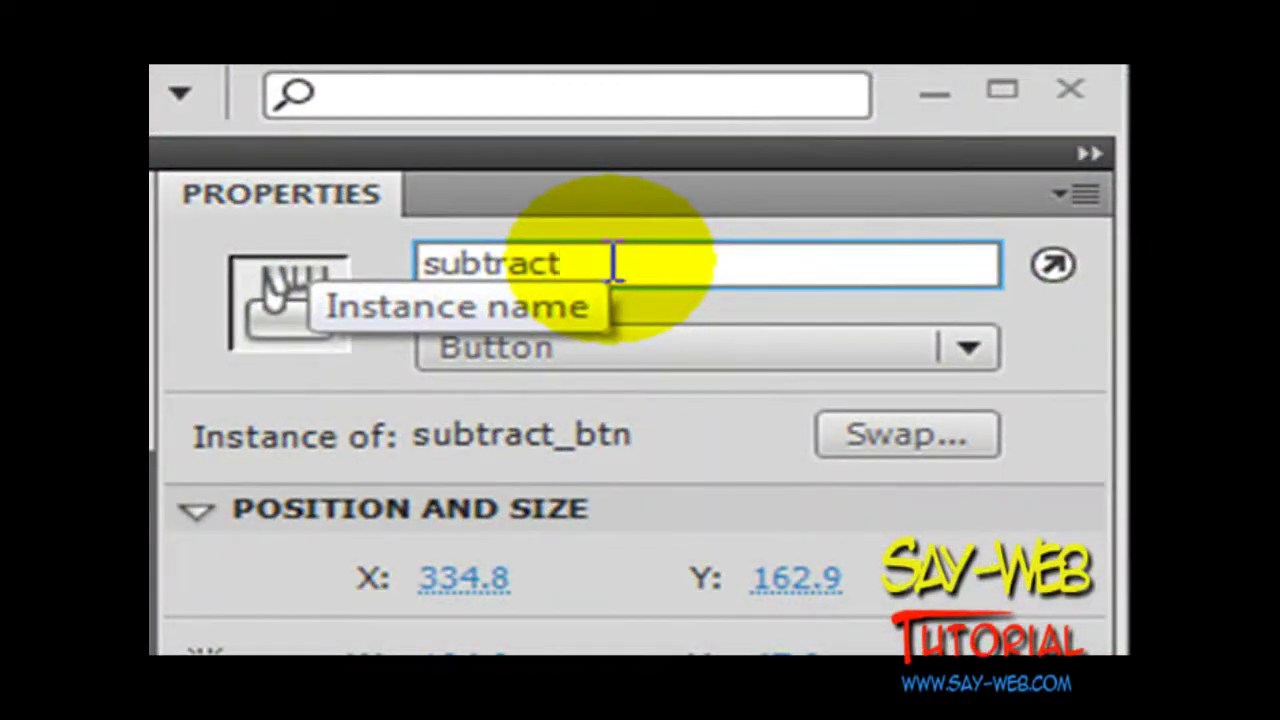
pyautogui.write('_btn')
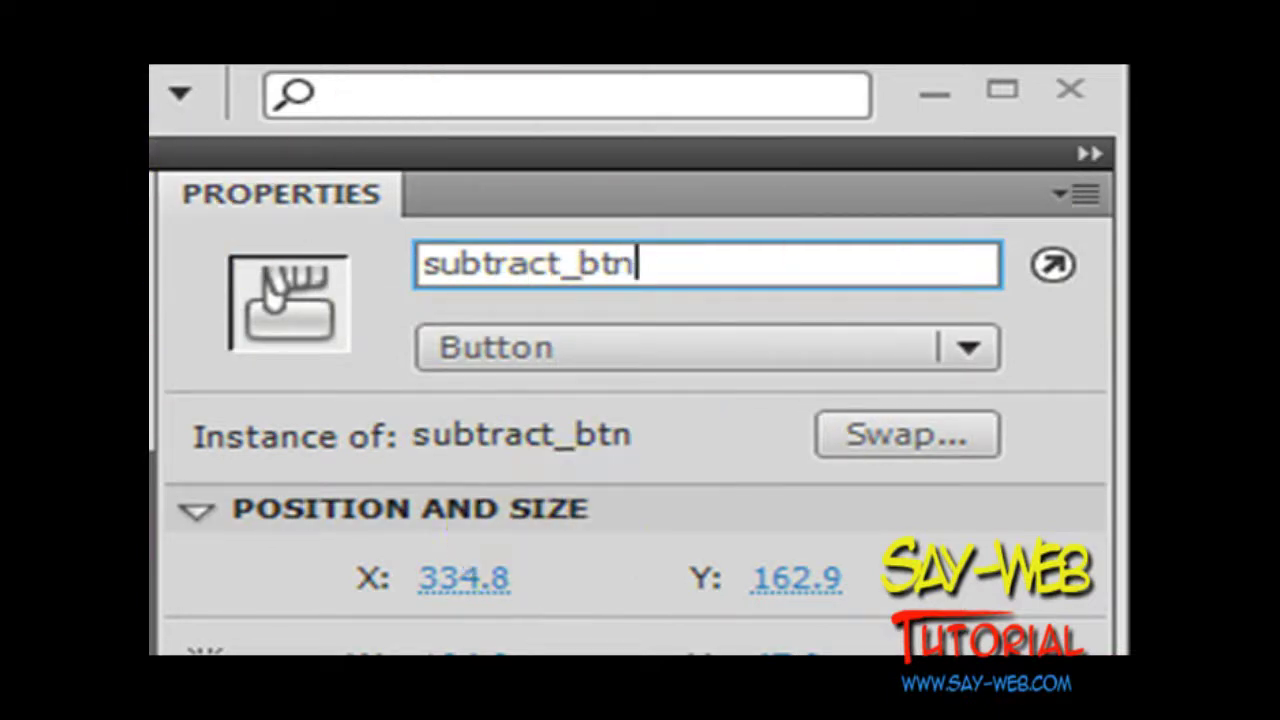
pyautogui.press('Return')
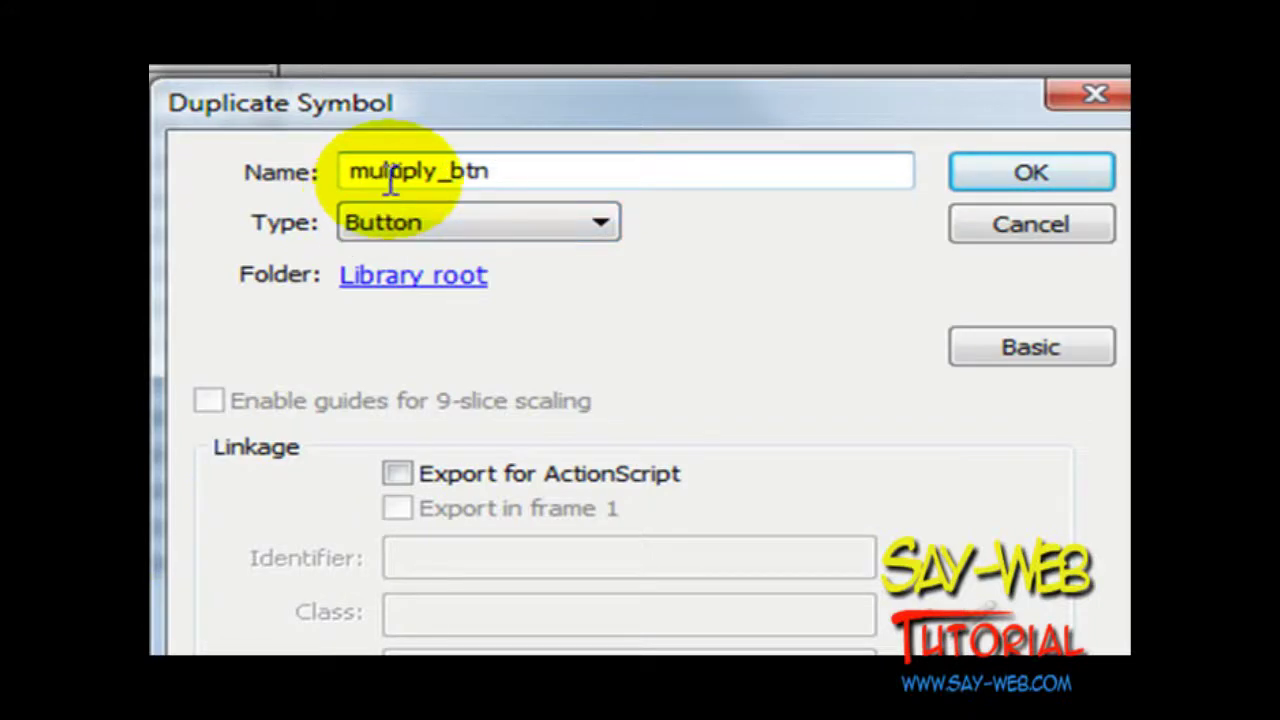
# Duplicate the subtract_btn library symbol as multiply_btn and place an instance on the stage below the minus button
pyautogui.click(1015, 184)
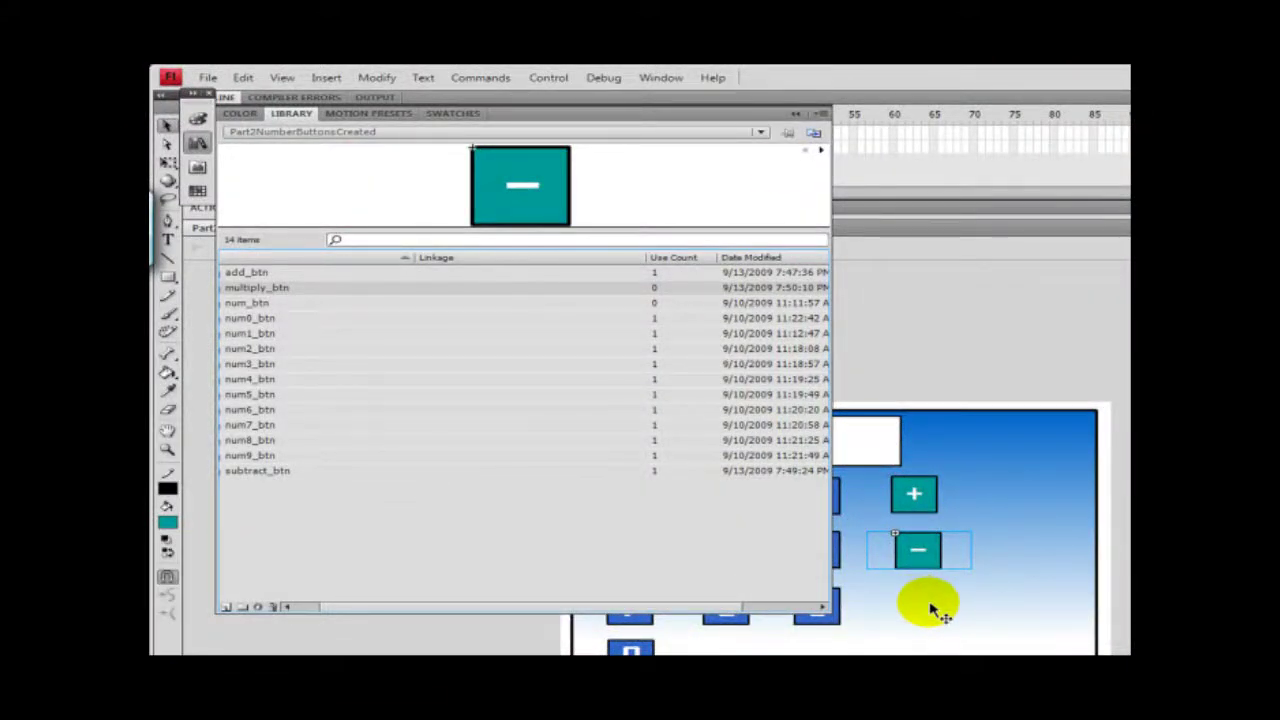
pyautogui.click(796, 114)
pyautogui.hotkey('ctrl', 'v')
pyautogui.click(916, 600)
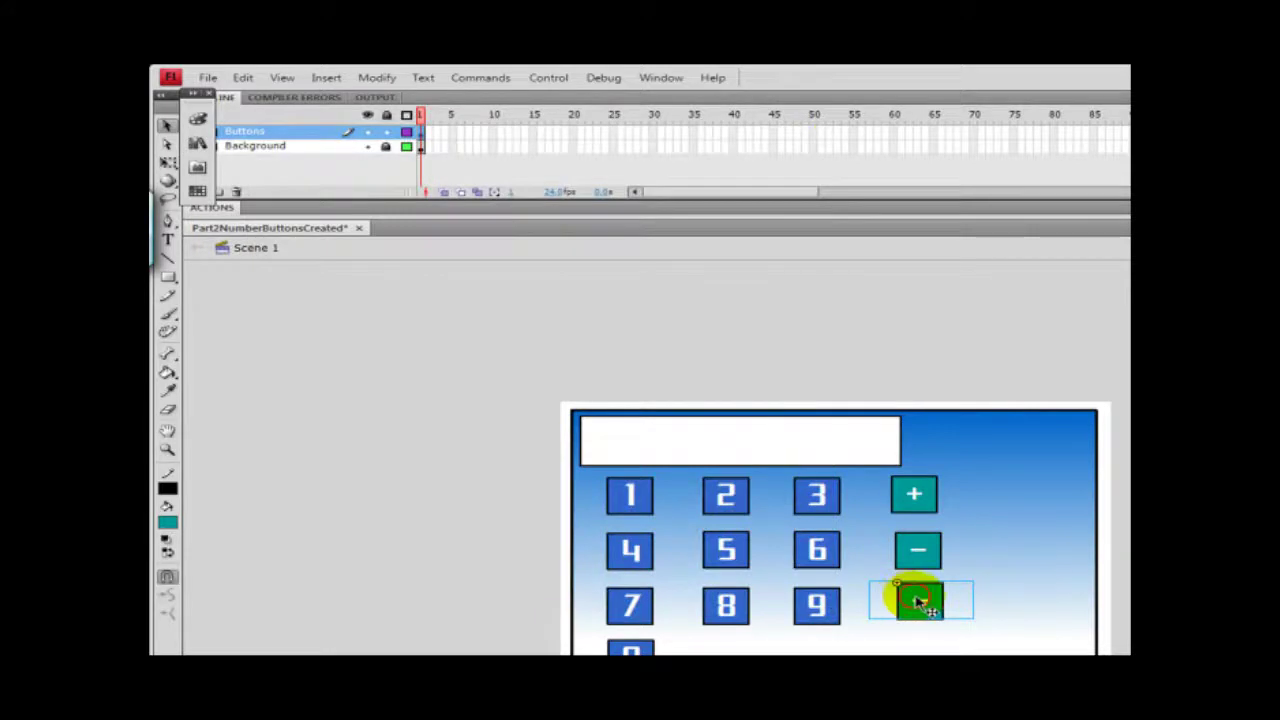
# Edit the multiply_btn instance in place and replace its Up-state label with "X"
pyautogui.doubleClick(918, 600)
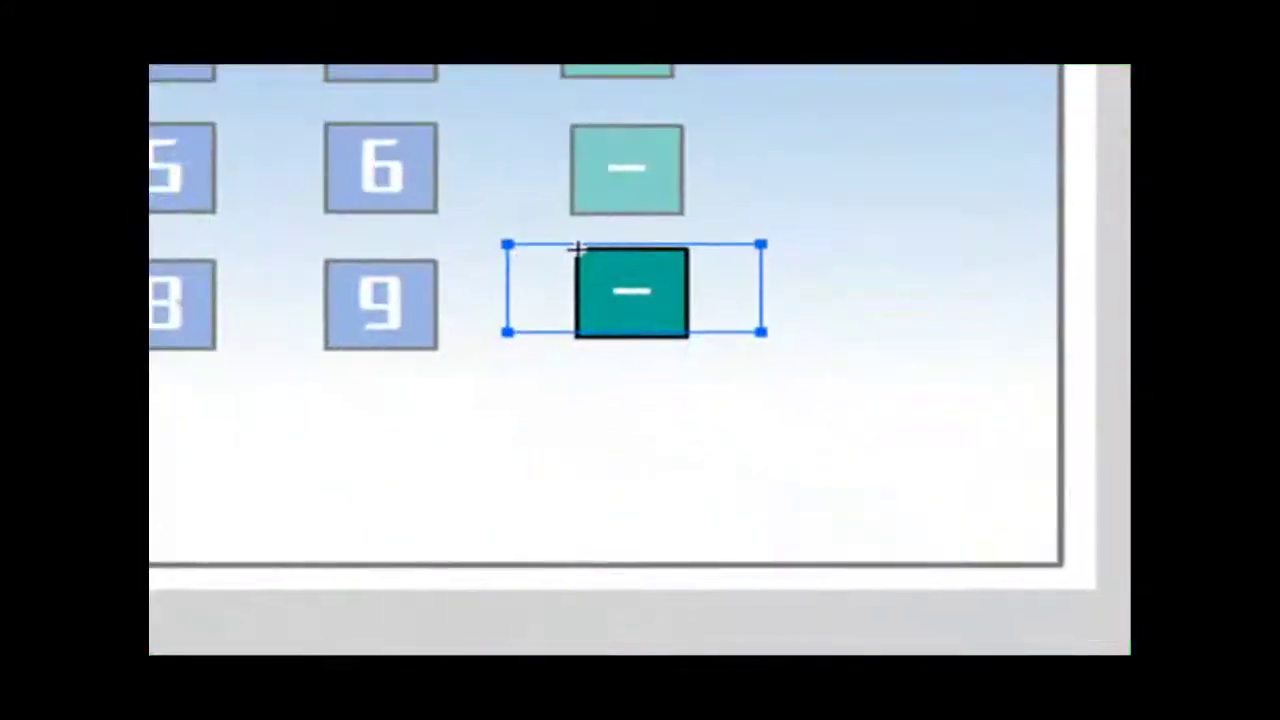
pyautogui.click(586, 291)
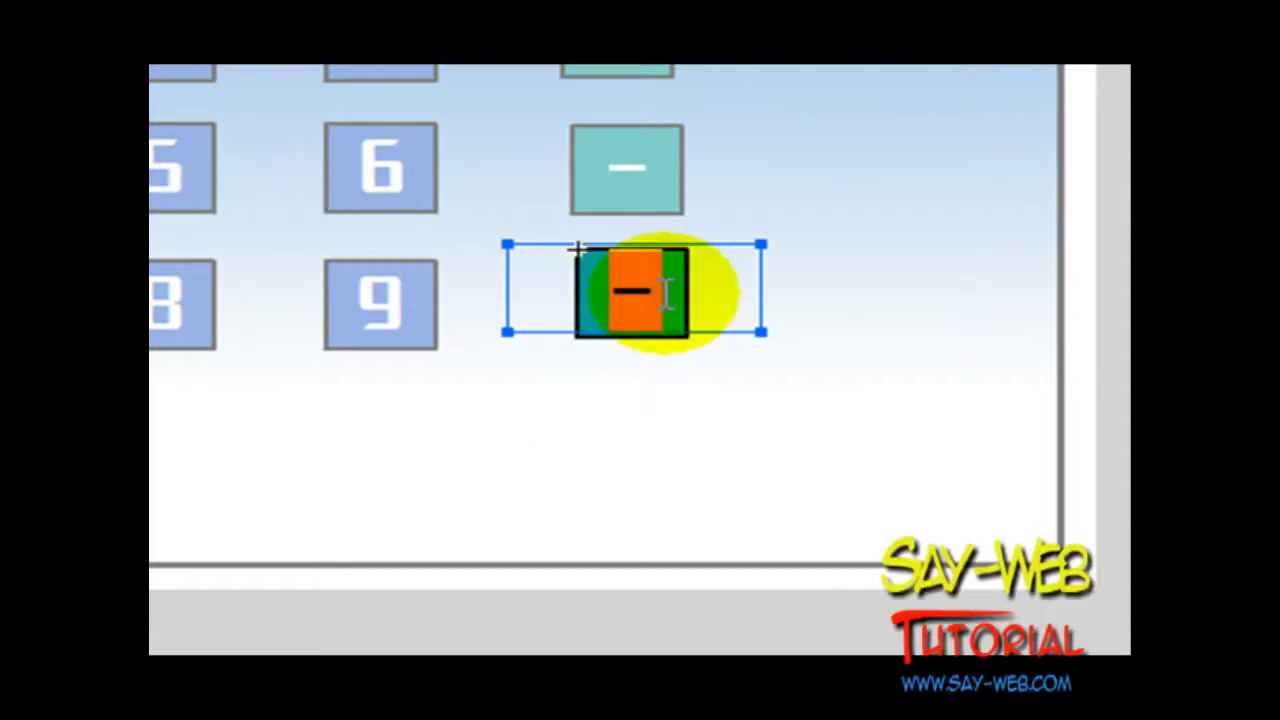
pyautogui.write('X')
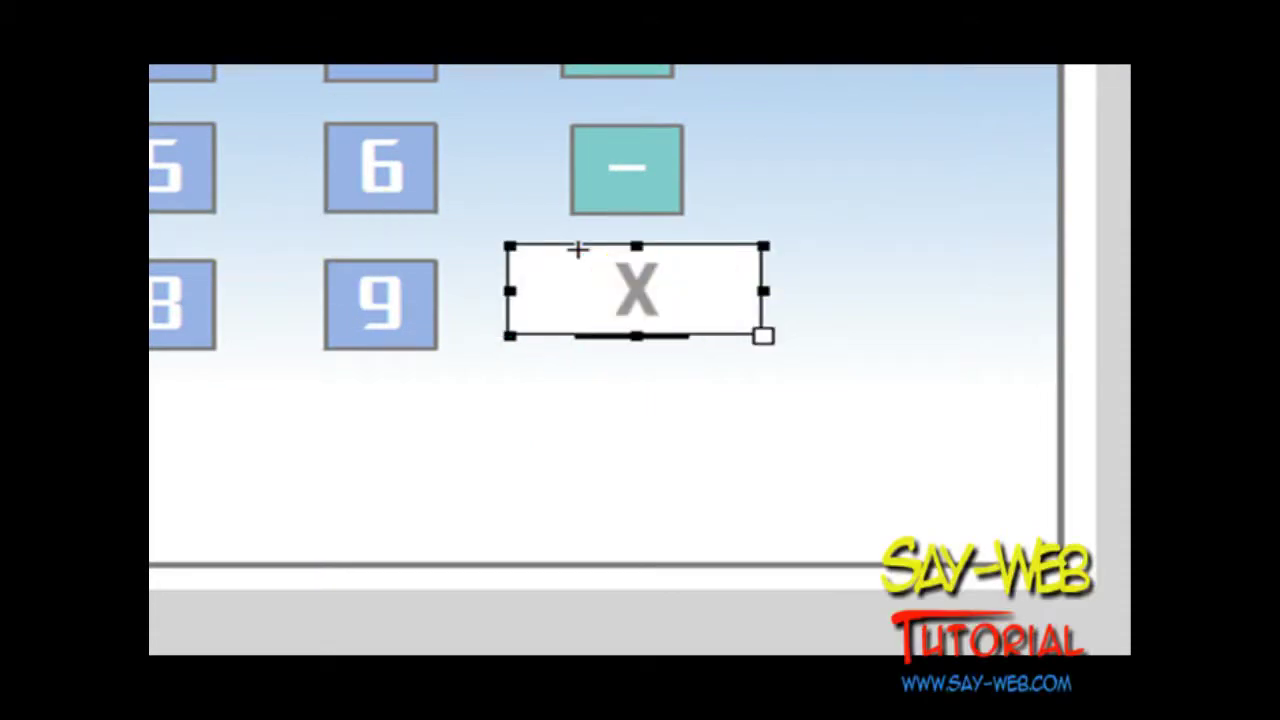
pyautogui.press('Escape')
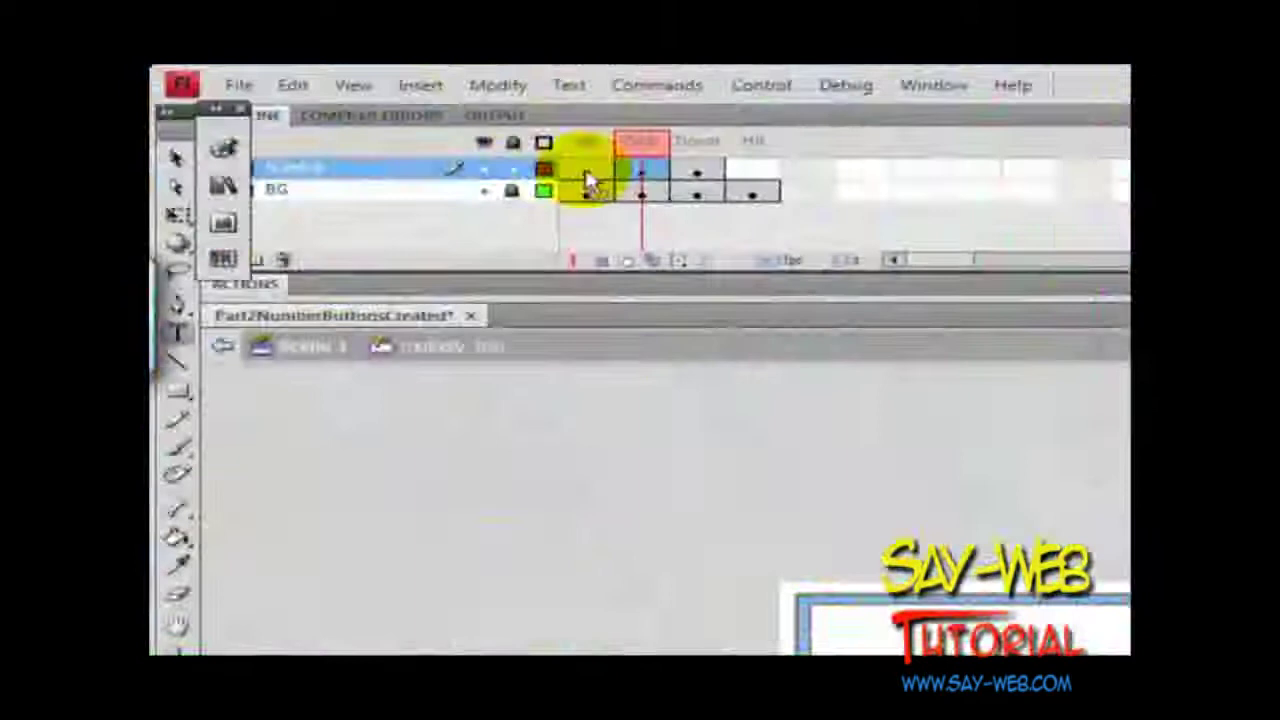
# Copy the Number layer's Up frame of multiply_btn onto its Over and Down frames, and return to the main scene
pyautogui.click(594, 170)
pyautogui.rightClick(598, 177)
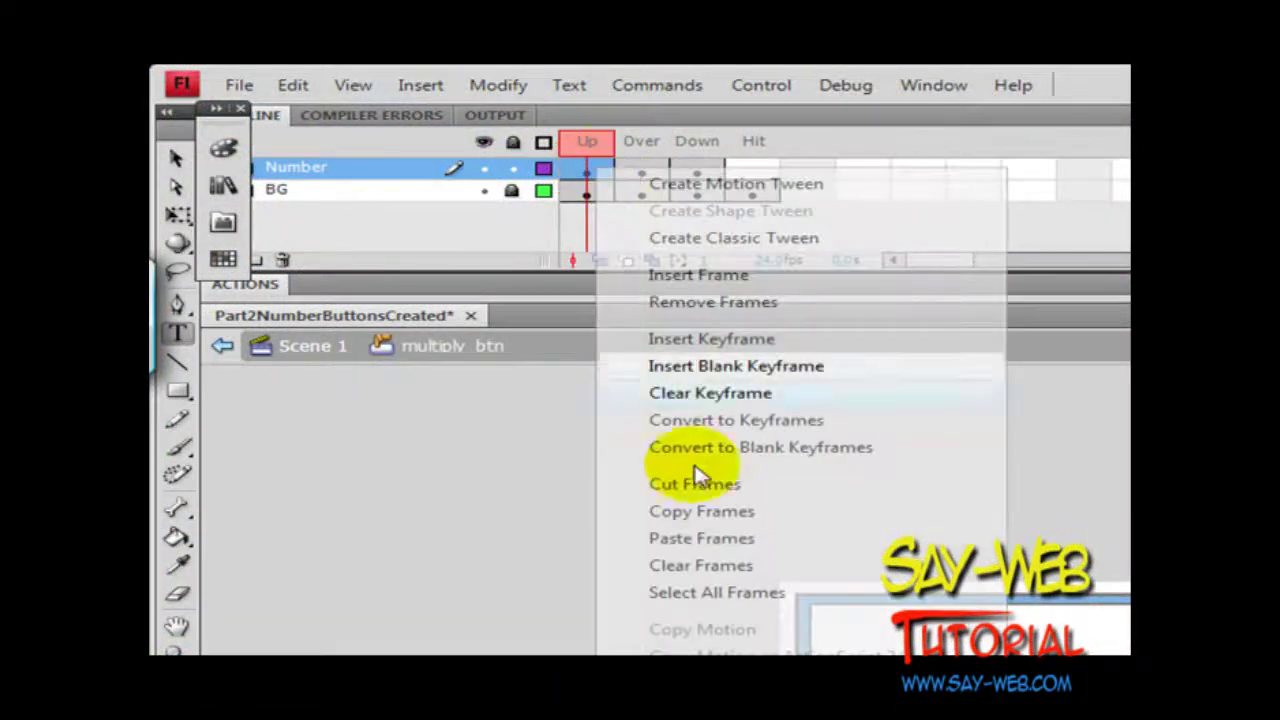
pyautogui.click(693, 507)
pyautogui.click(645, 168)
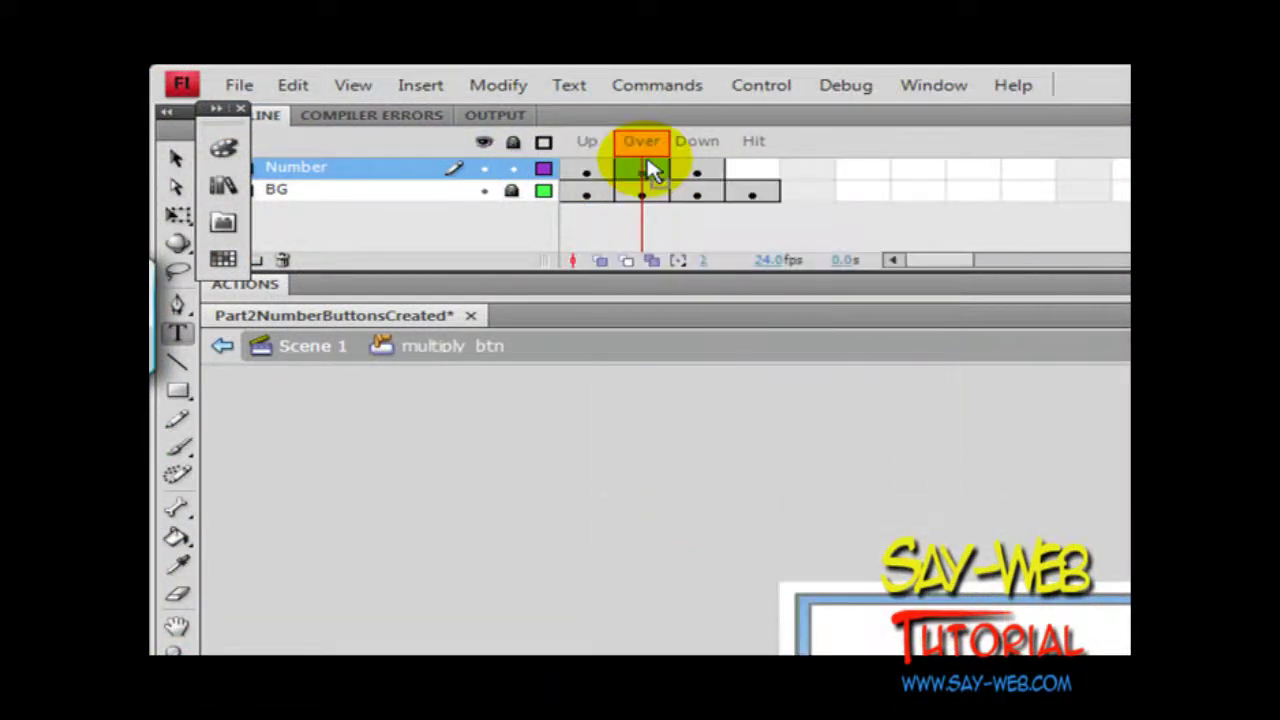
pyautogui.rightClick(645, 168)
pyautogui.click(757, 537)
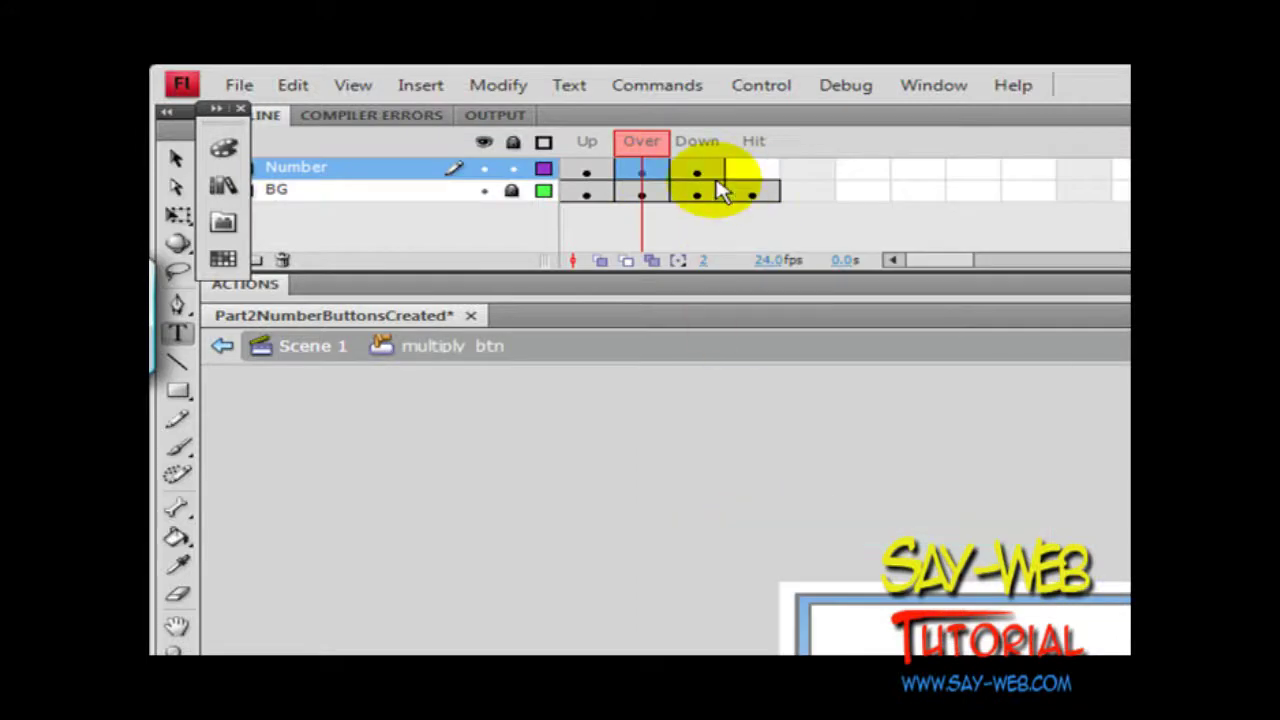
pyautogui.click(698, 170)
pyautogui.rightClick(700, 175)
pyautogui.click(830, 546)
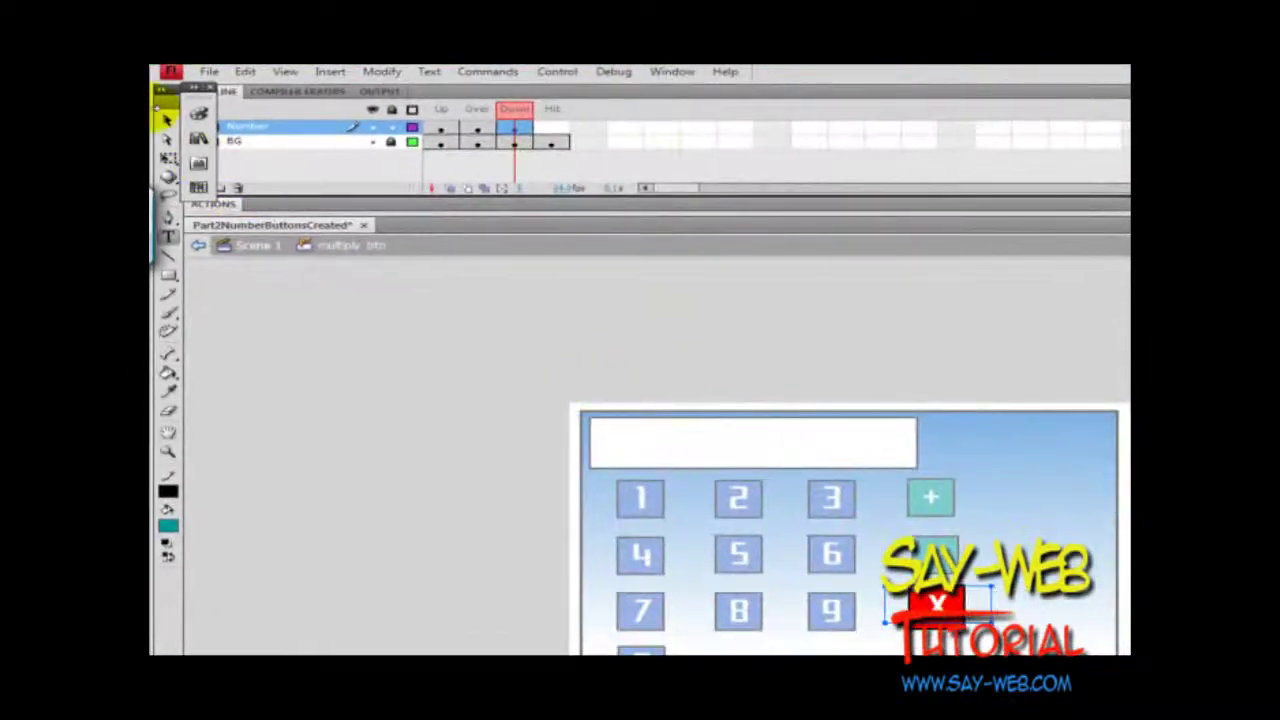
pyautogui.doubleClick(505, 377)
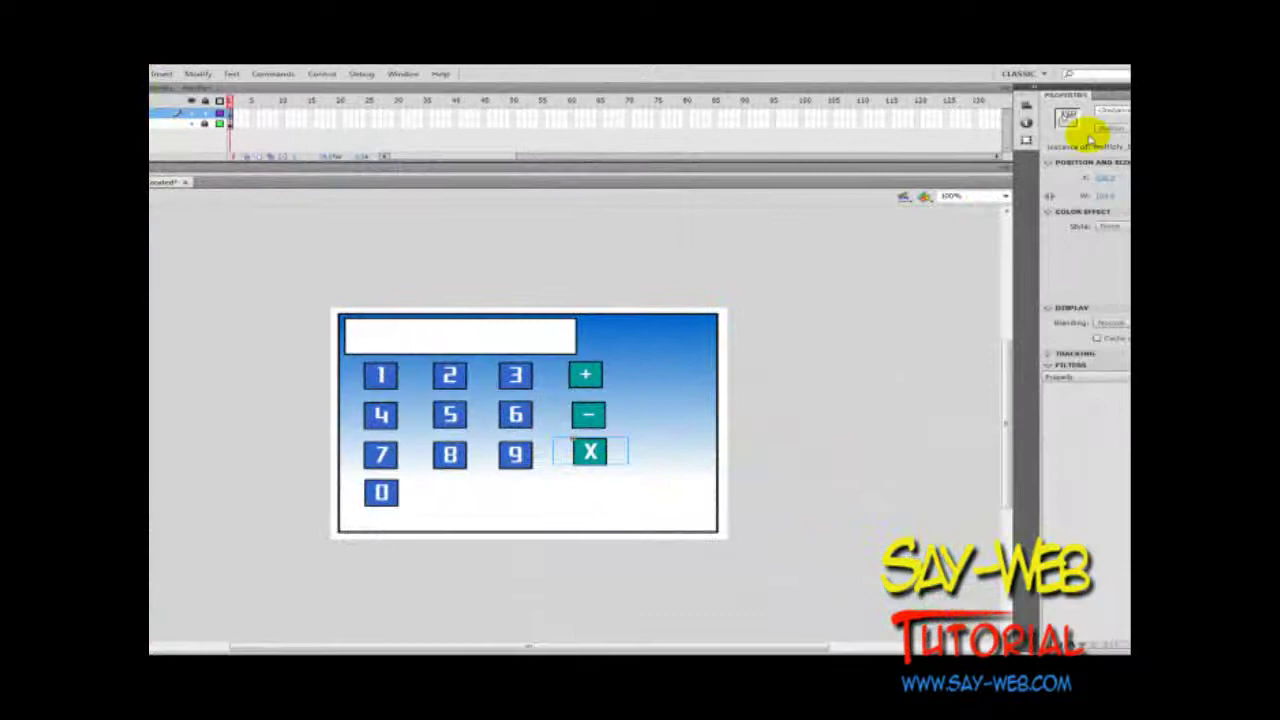
# Give the X button on the stage the instance name multiply_btn
pyautogui.click(1108, 112)
pyautogui.write('multi')
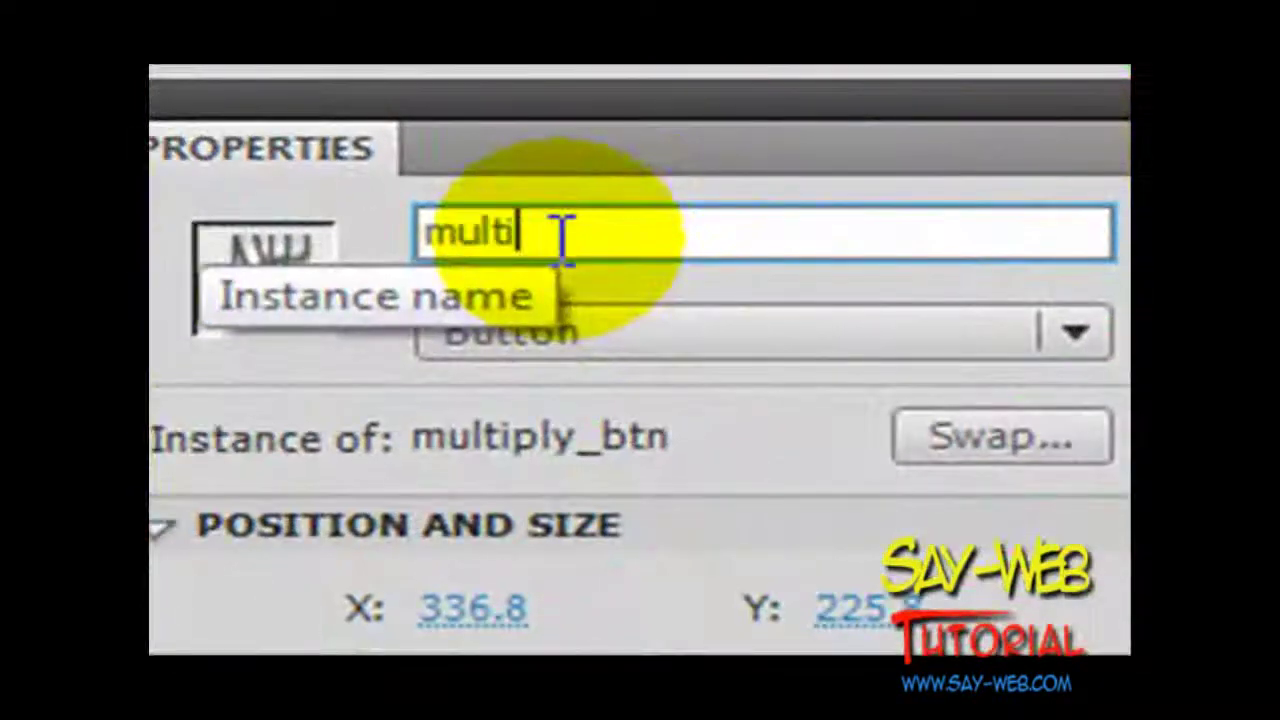
pyautogui.write('ply_btn')
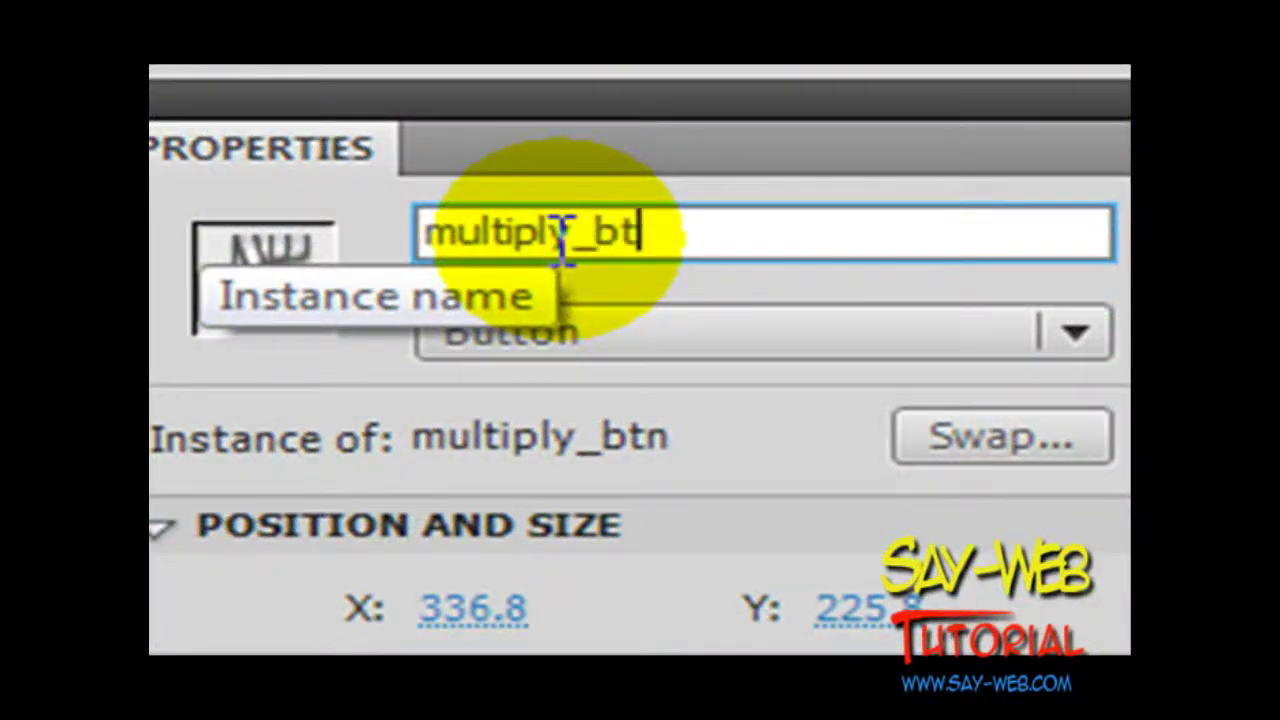
pyautogui.click(731, 194)
pyautogui.moveTo(740, 225); pyautogui.dragTo(418, 210)
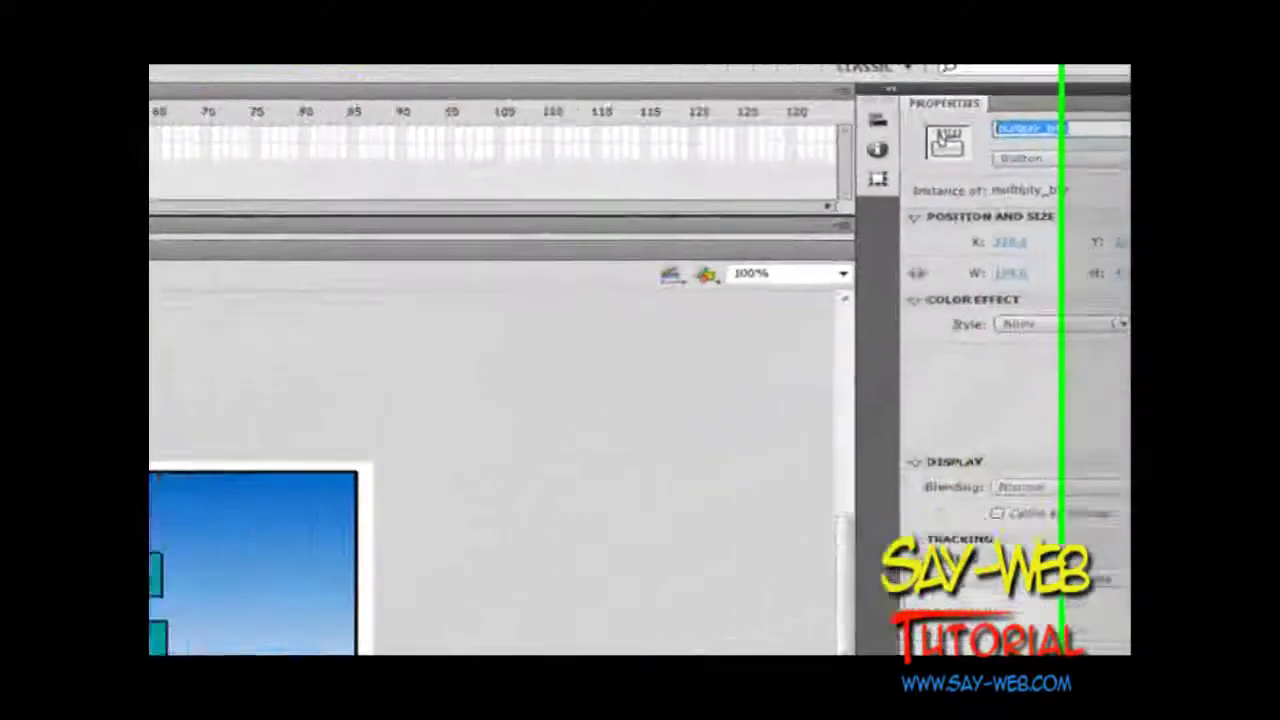
# Duplicate the multiply_btn library symbol as divide_btn and place an instance on the stage below the X button
pyautogui.click(281, 74)
pyautogui.click(250, 169)
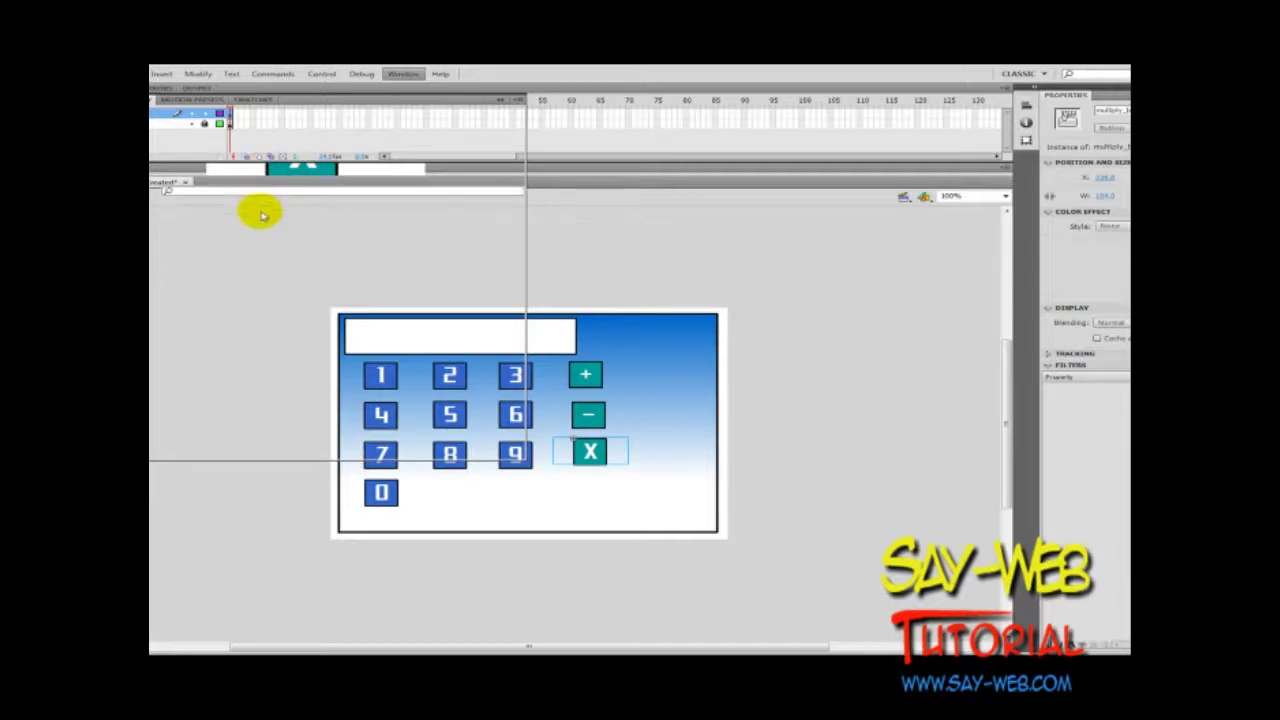
pyautogui.click(274, 117)
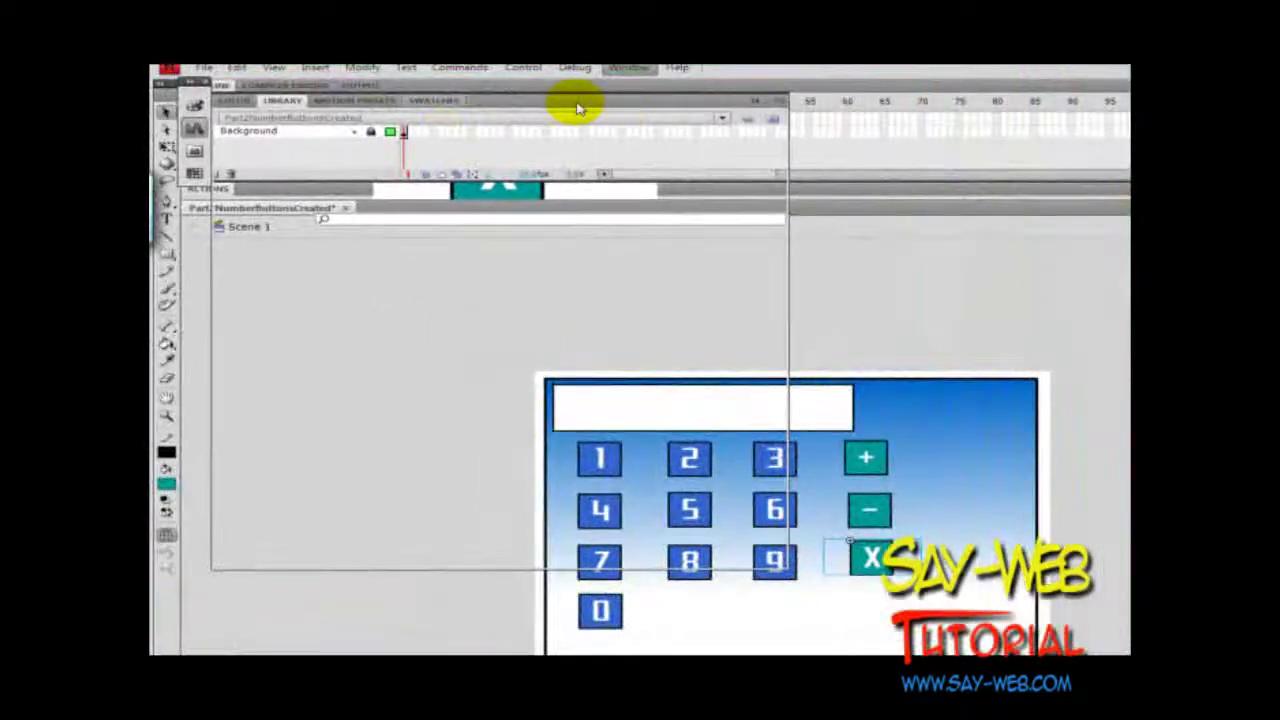
pyautogui.click(548, 235)
pyautogui.rightClick(416, 263)
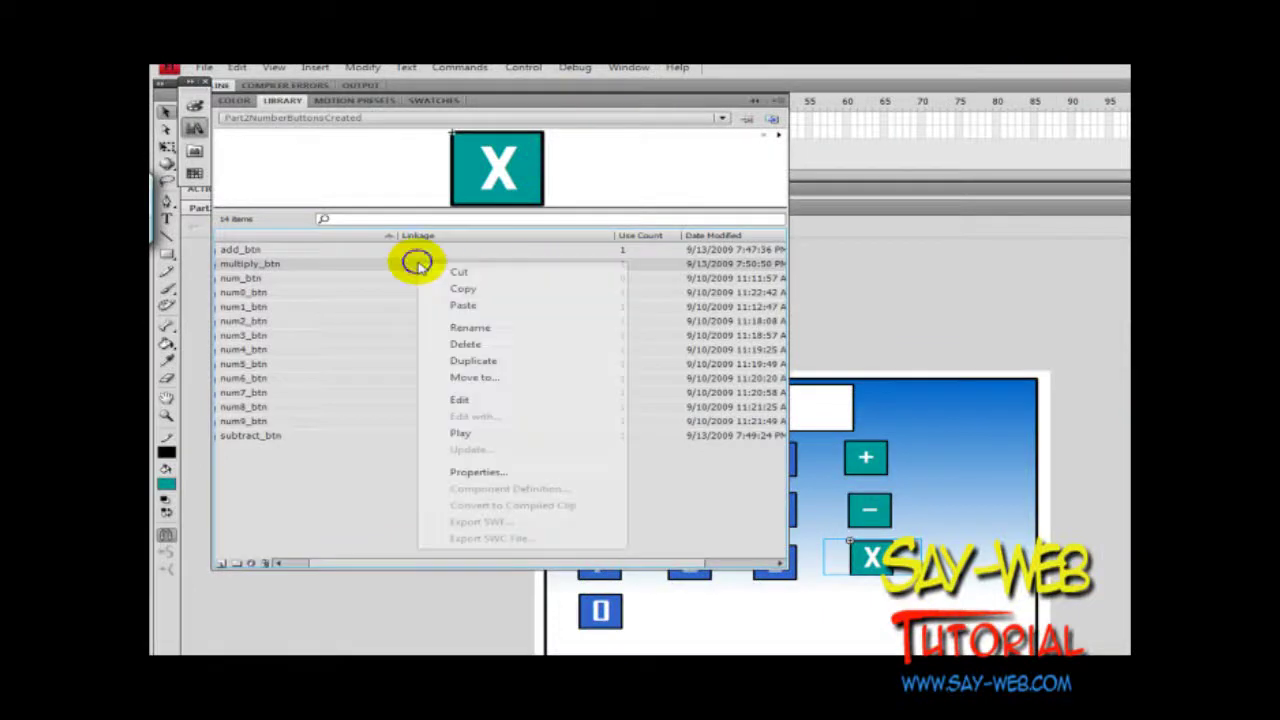
pyautogui.click(452, 361)
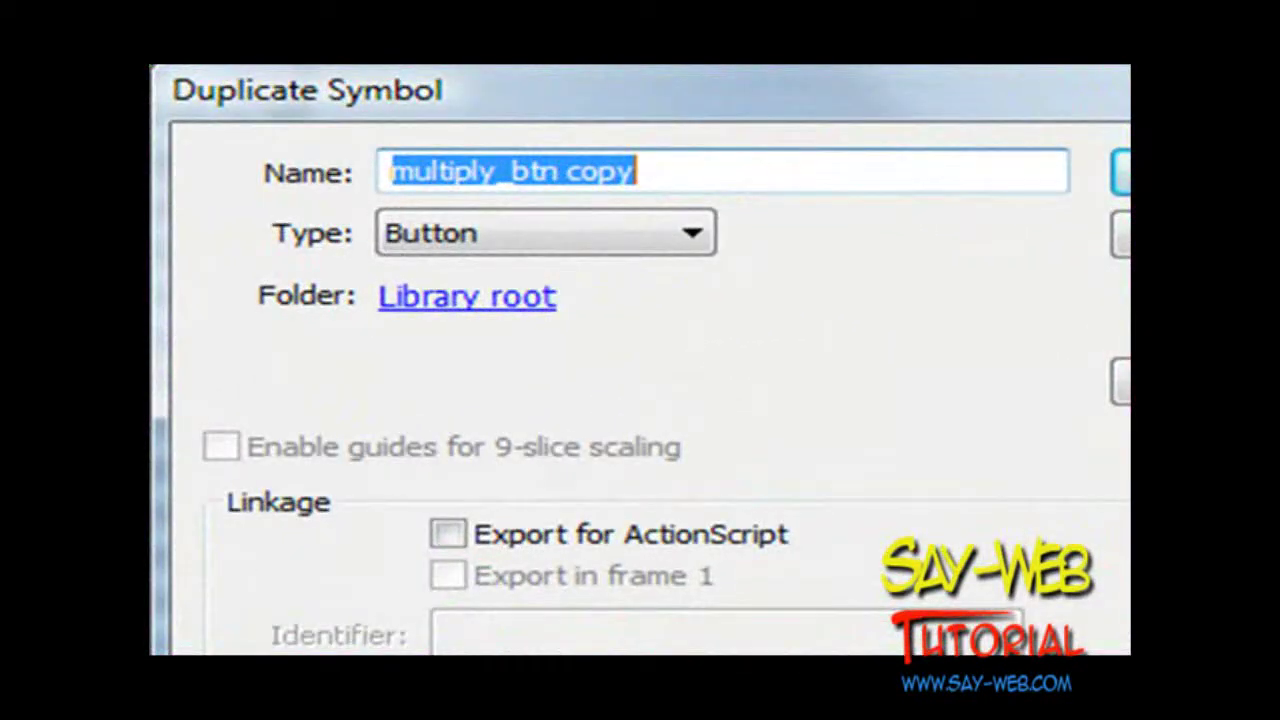
pyautogui.write('di')
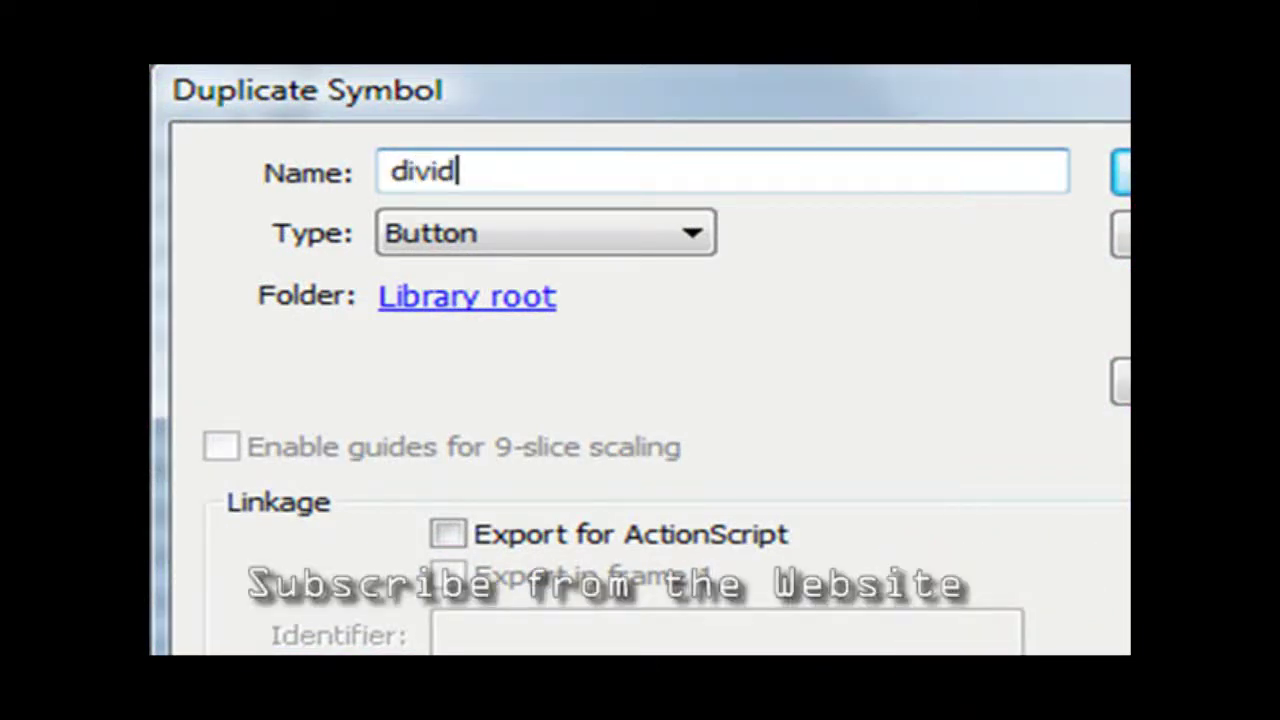
pyautogui.write('vide_btn')
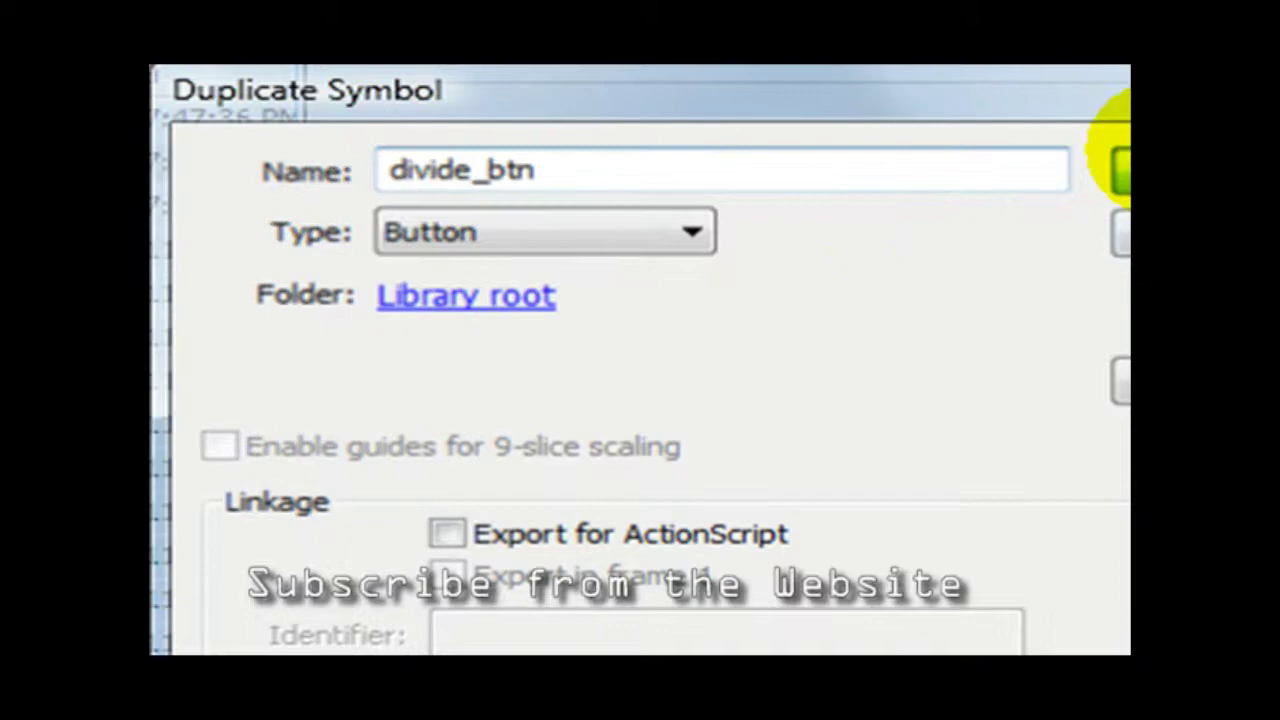
pyautogui.click(1120, 168)
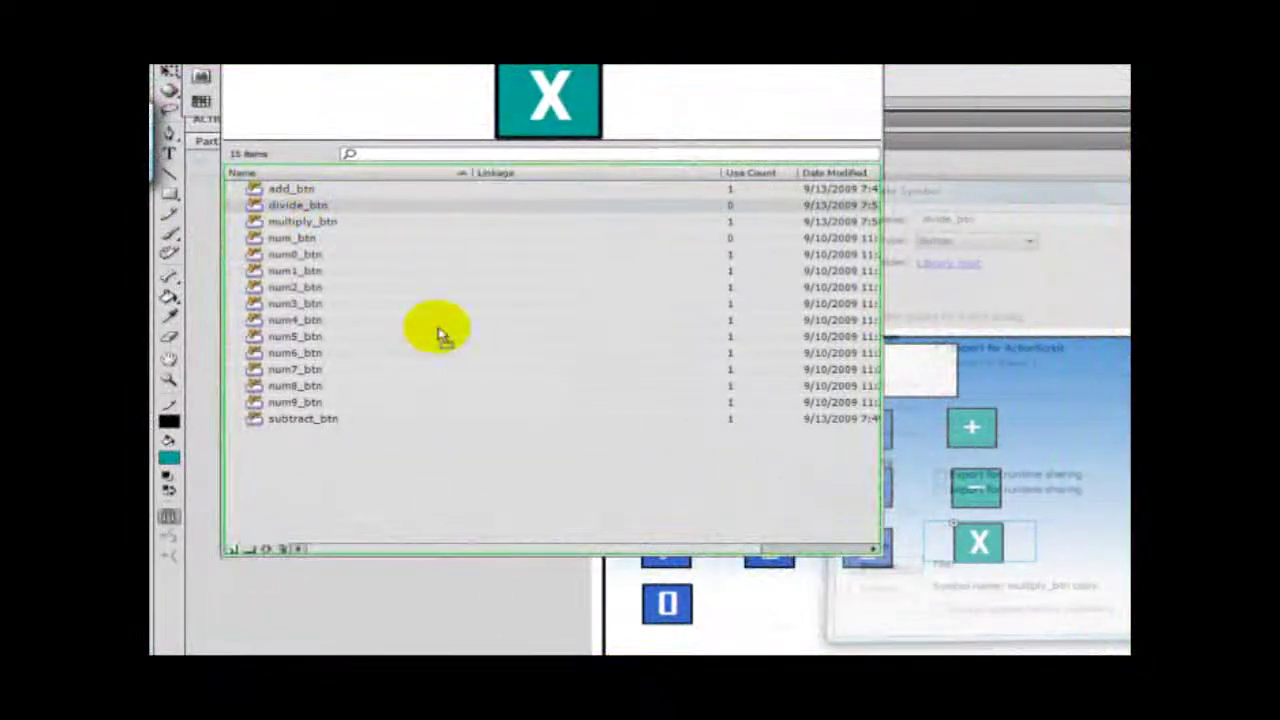
pyautogui.moveTo(438, 330); pyautogui.dragTo(989, 605)
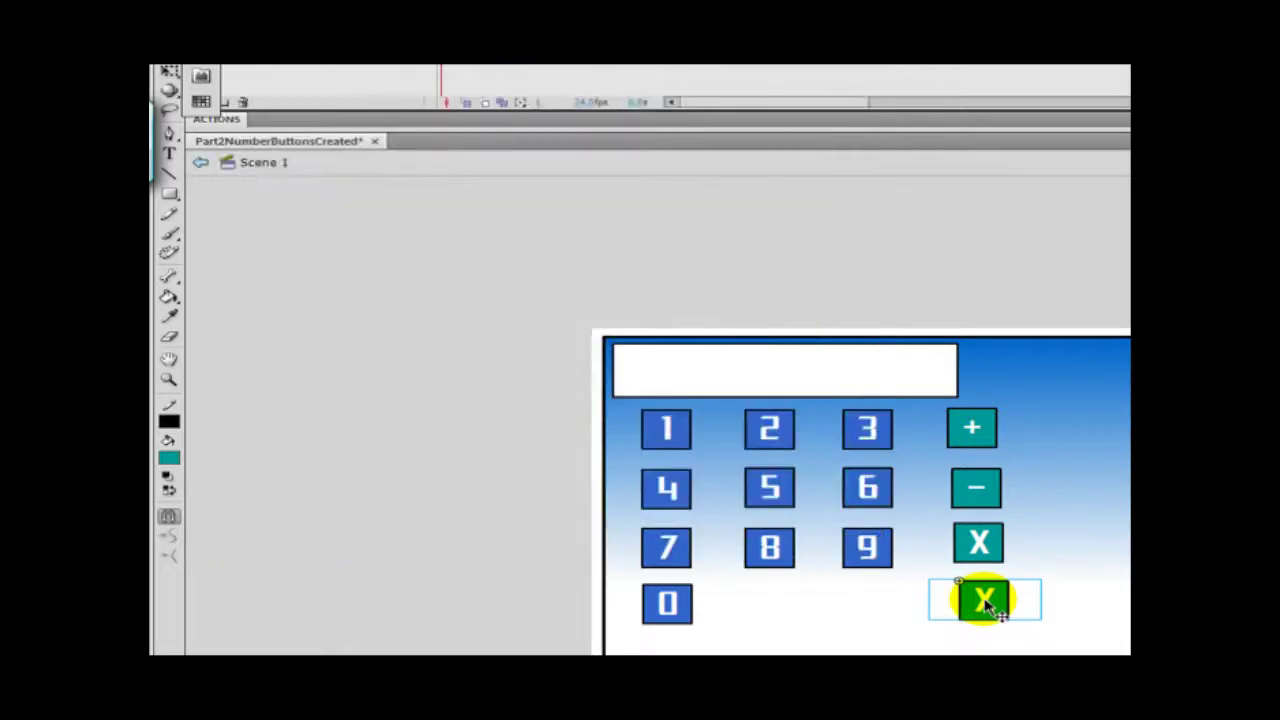
# Edit the divide_btn instance in place and replace its Up-state label with "/"
pyautogui.doubleClick(984, 600)
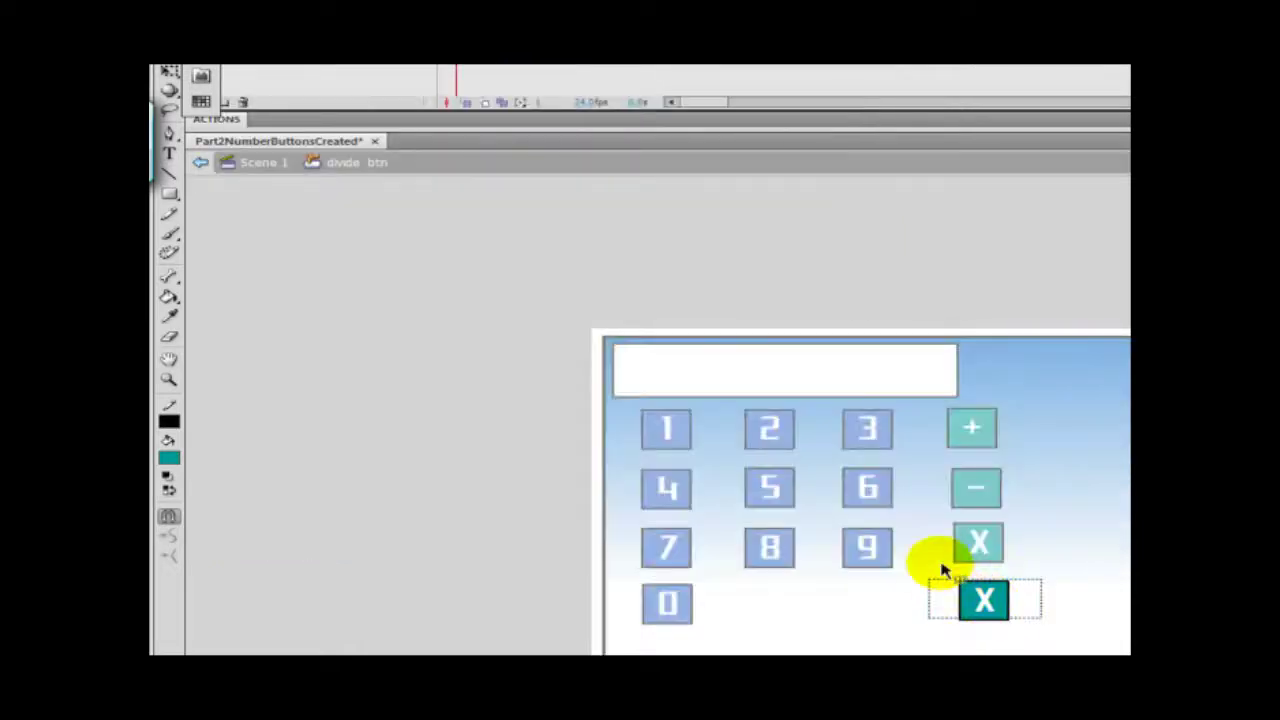
pyautogui.click(175, 150)
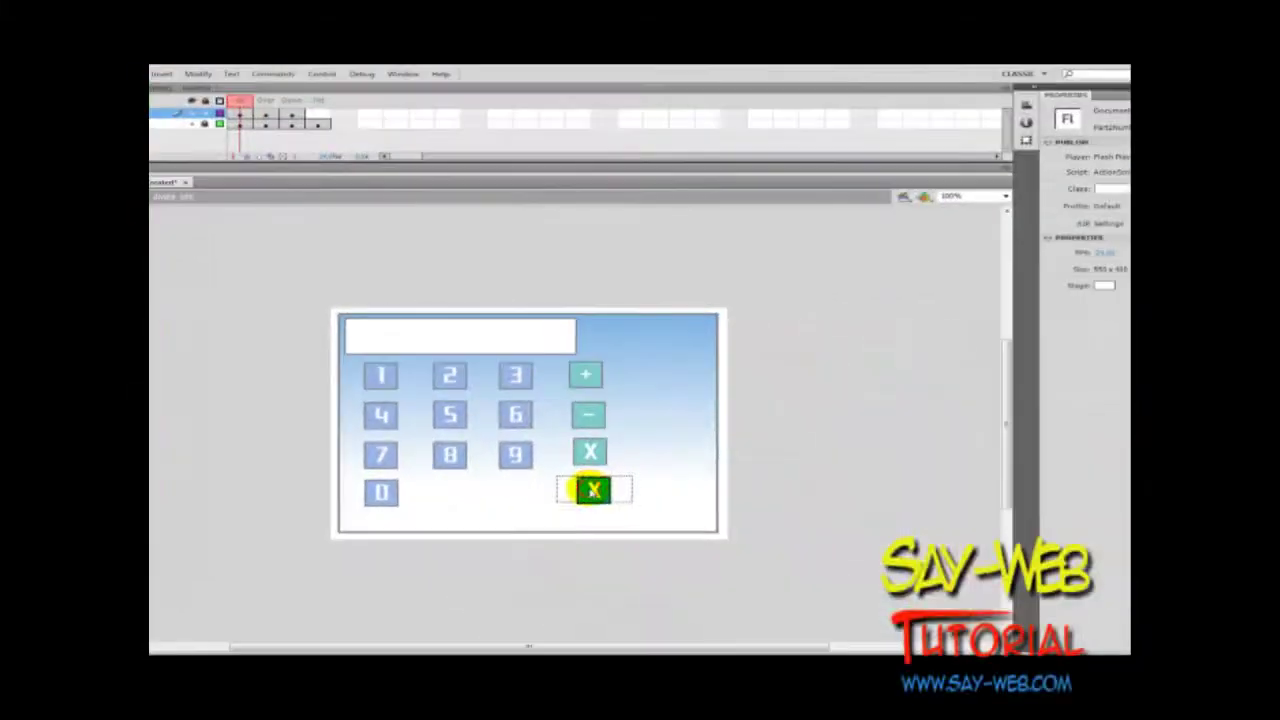
pyautogui.click(592, 489)
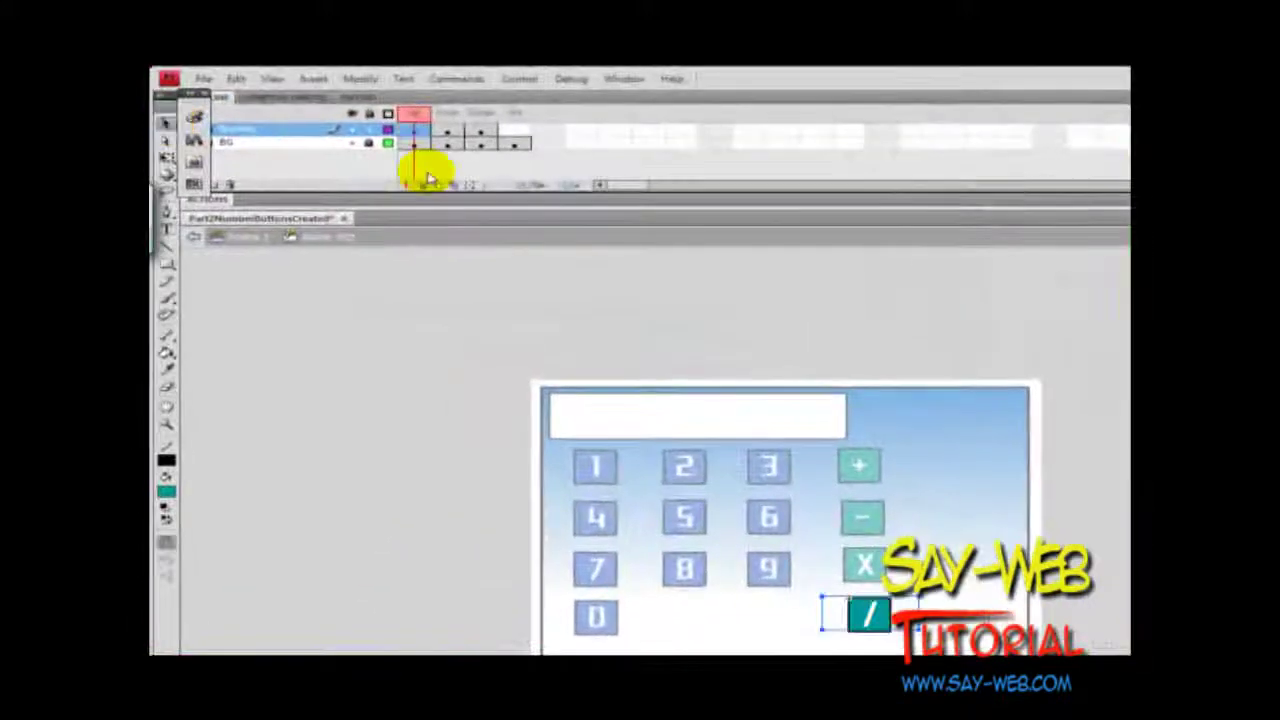
# Copy the Number layer's Up frame of divide_btn onto its Over and Down frames, and return to the main scene
pyautogui.rightClick(417, 133)
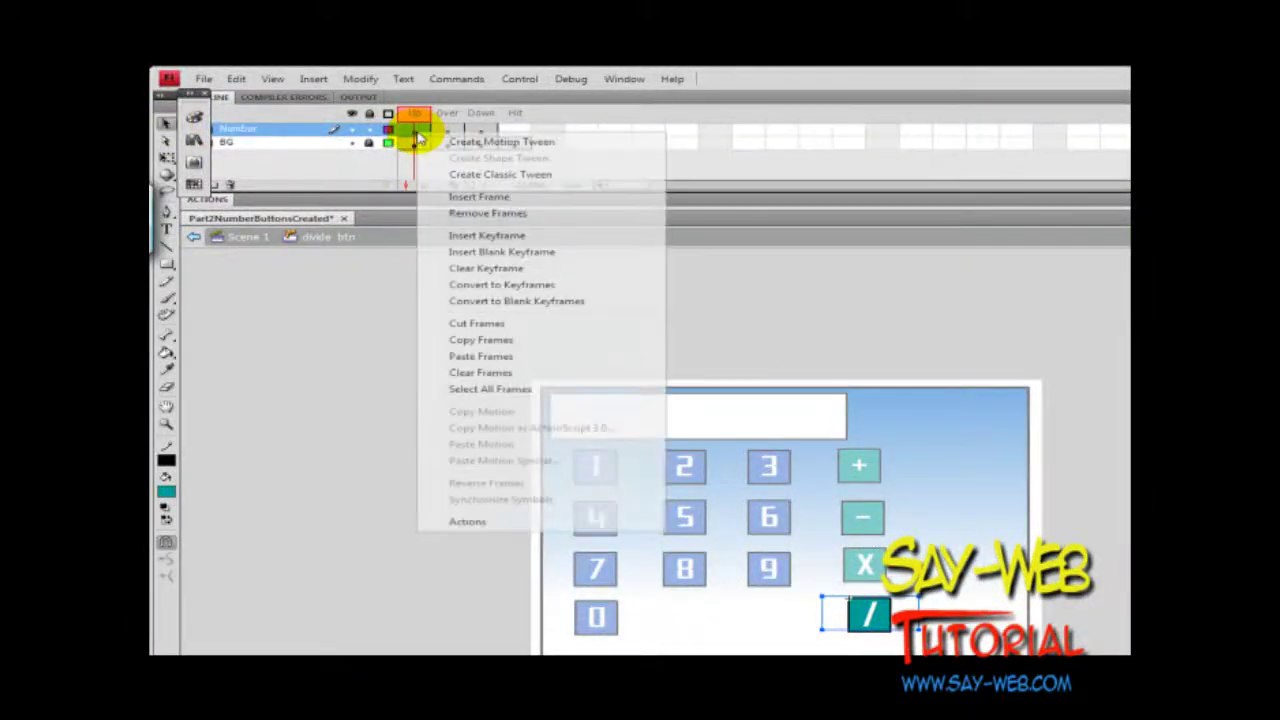
pyautogui.click(520, 285)
pyautogui.rightClick(450, 133)
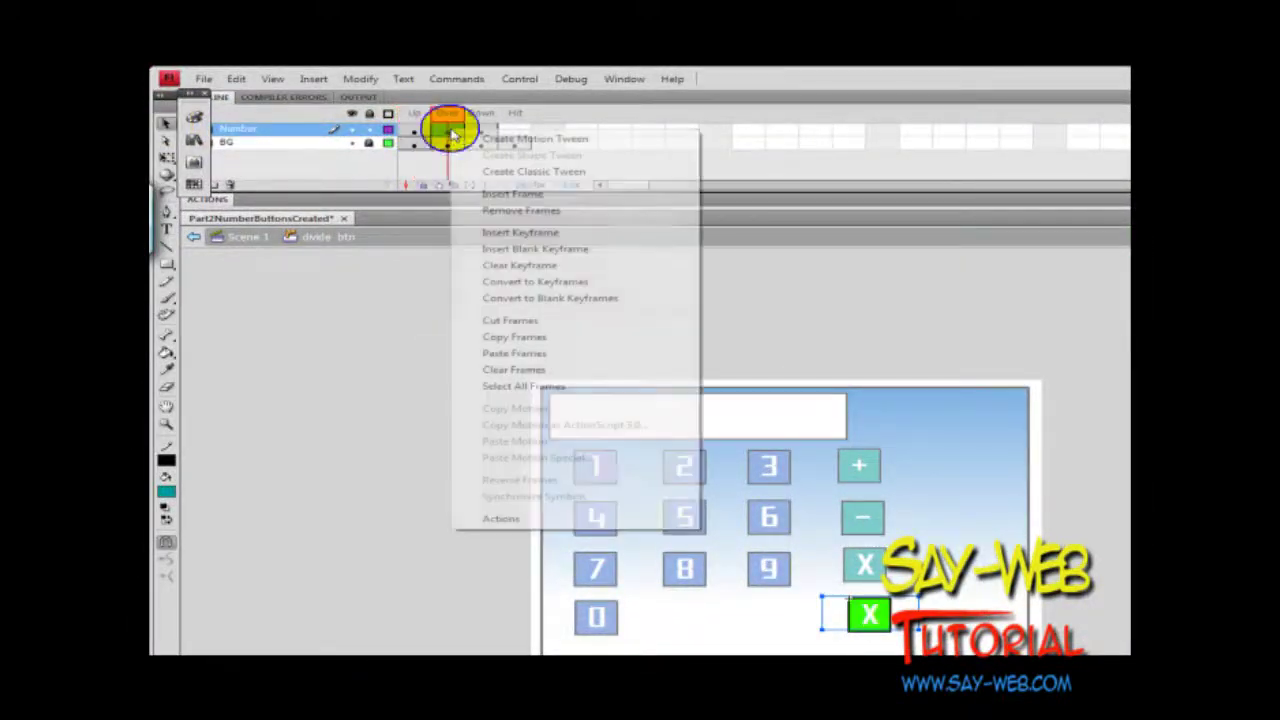
pyautogui.click(510, 353)
pyautogui.rightClick(483, 135)
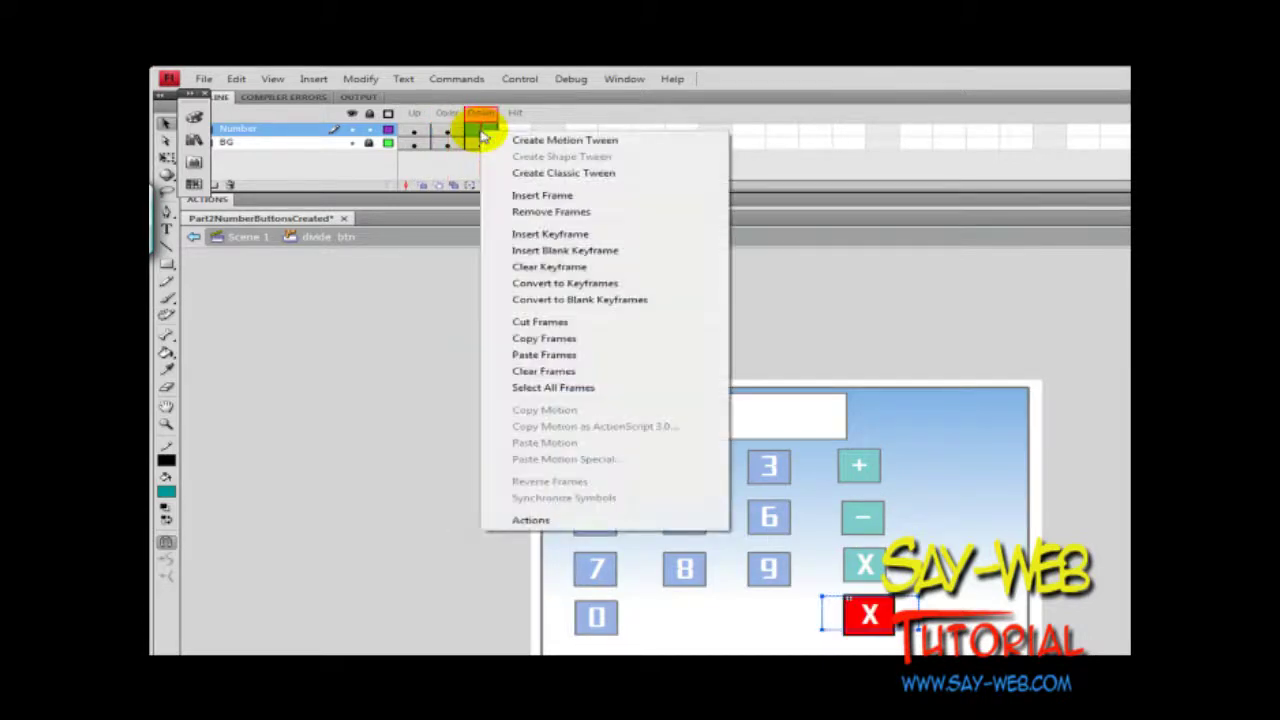
pyautogui.click(532, 356)
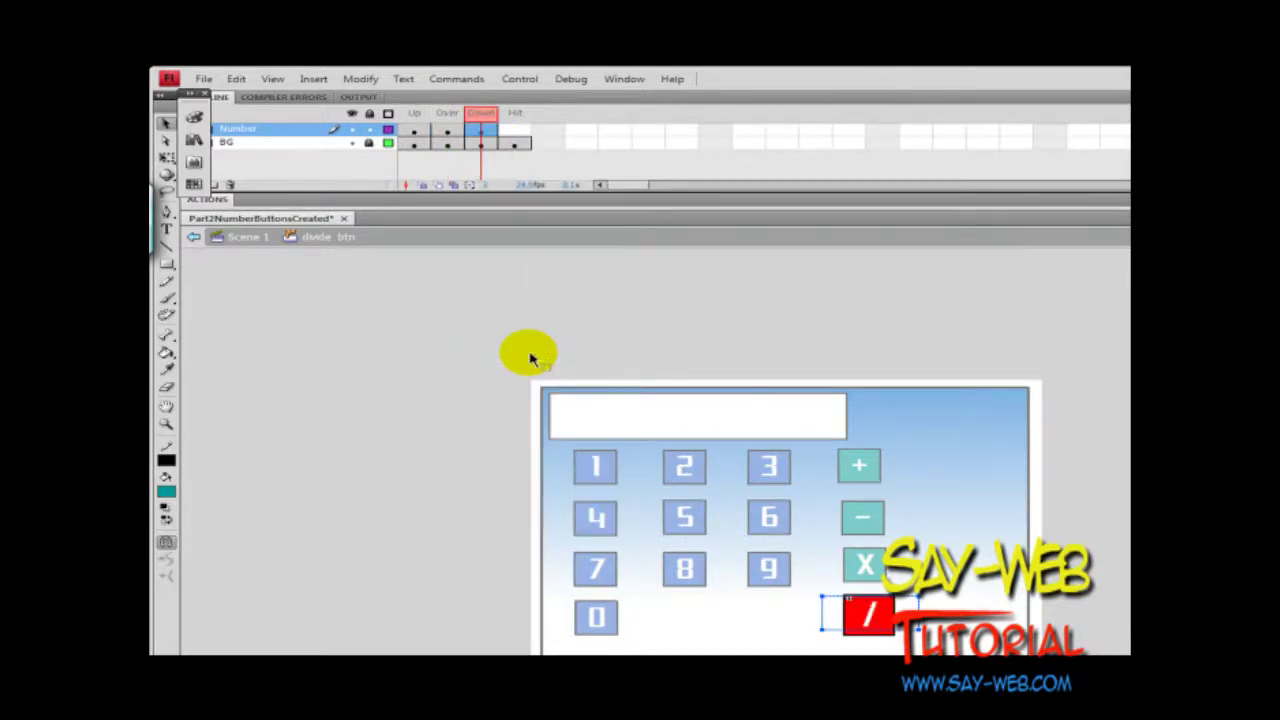
pyautogui.doubleClick(516, 341)
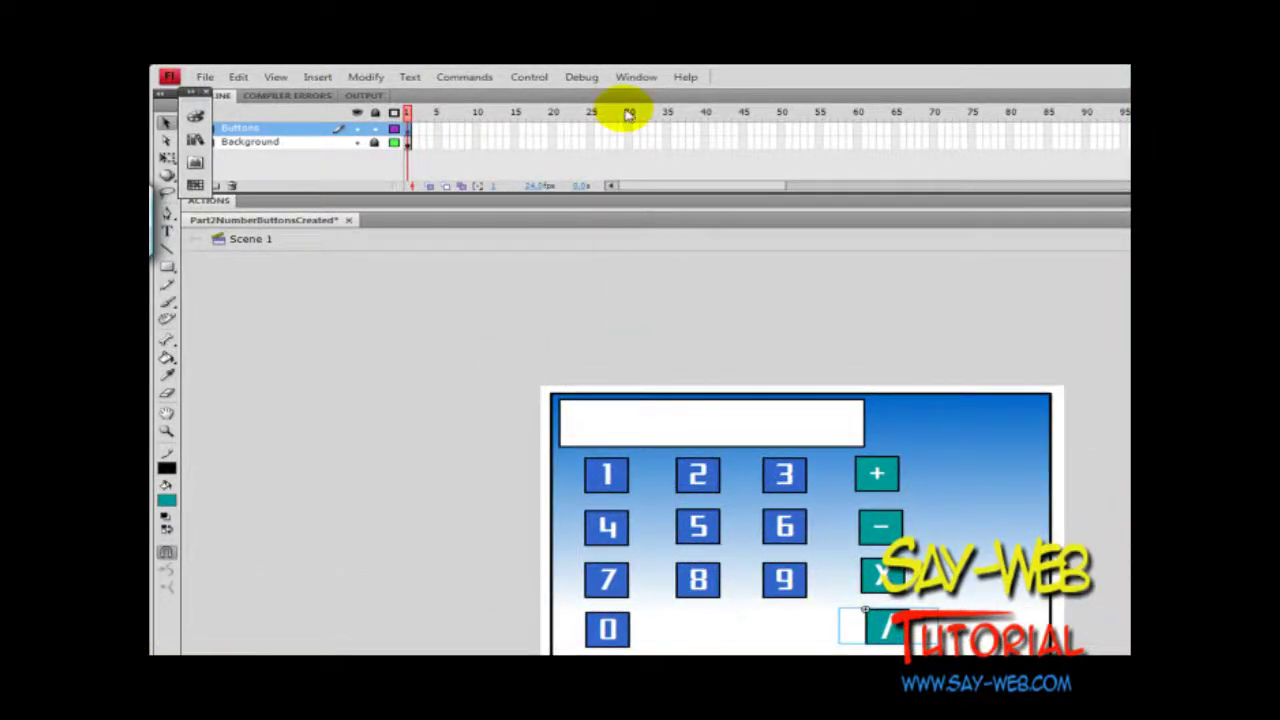
# Duplicate the divide_btn library symbol as dot_btn and place an instance on the stage below the 8 button
pyautogui.click(636, 76)
pyautogui.click(448, 203)
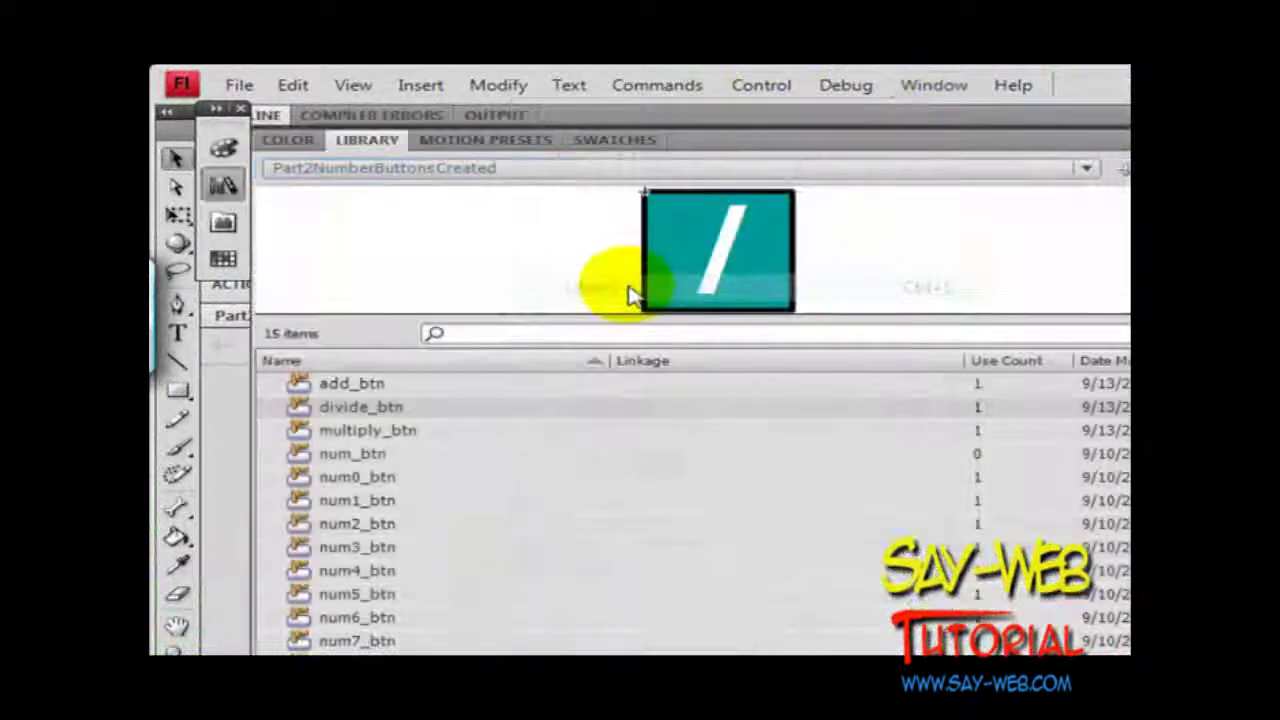
pyautogui.rightClick(376, 410)
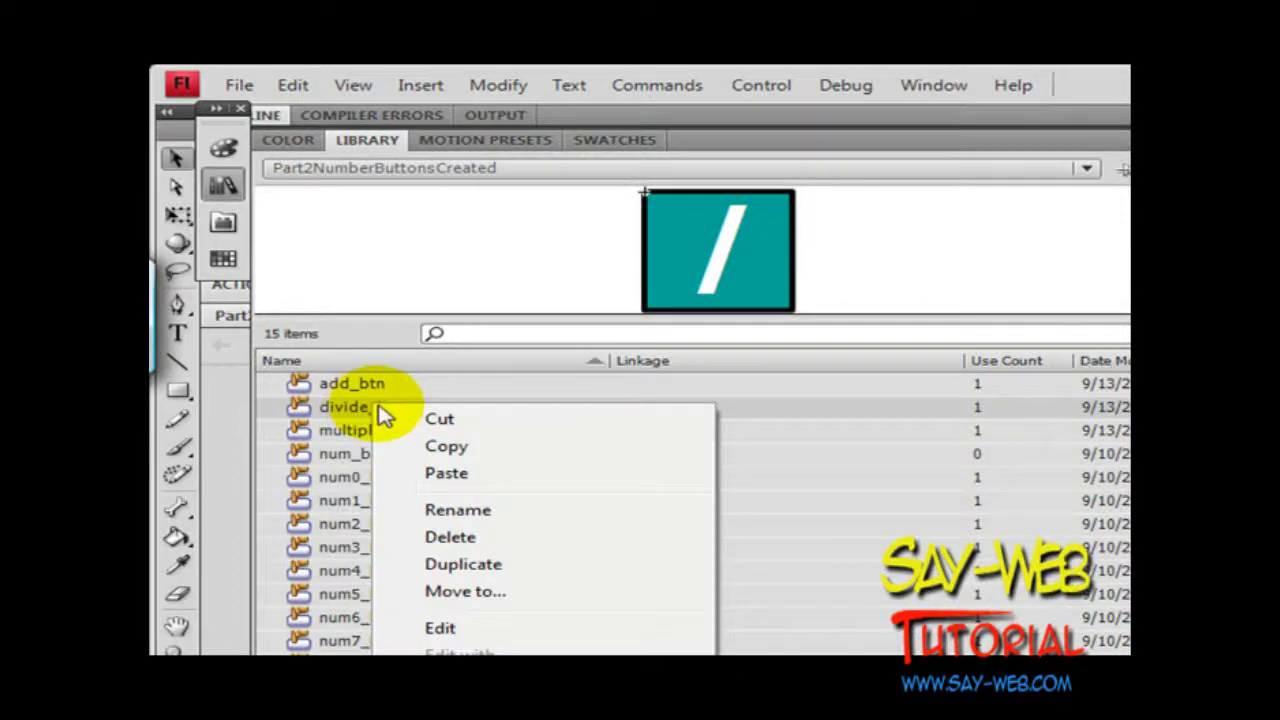
pyautogui.click(463, 564)
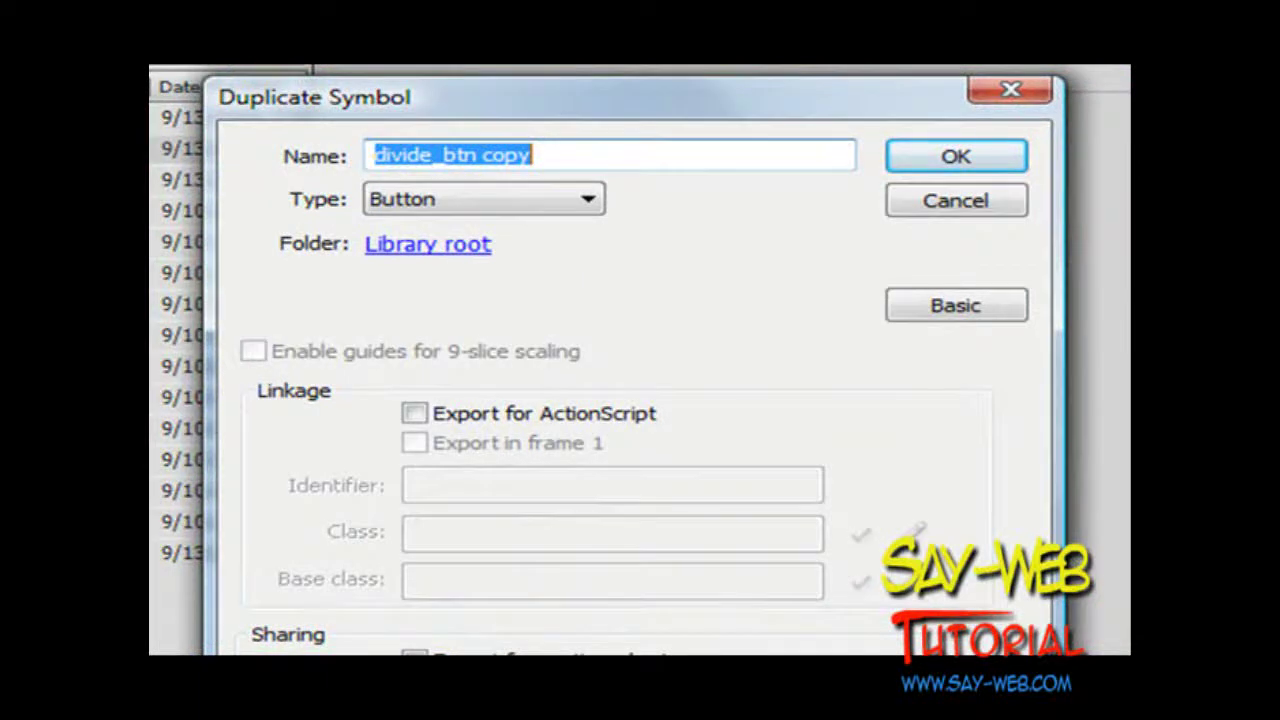
pyautogui.write('so')
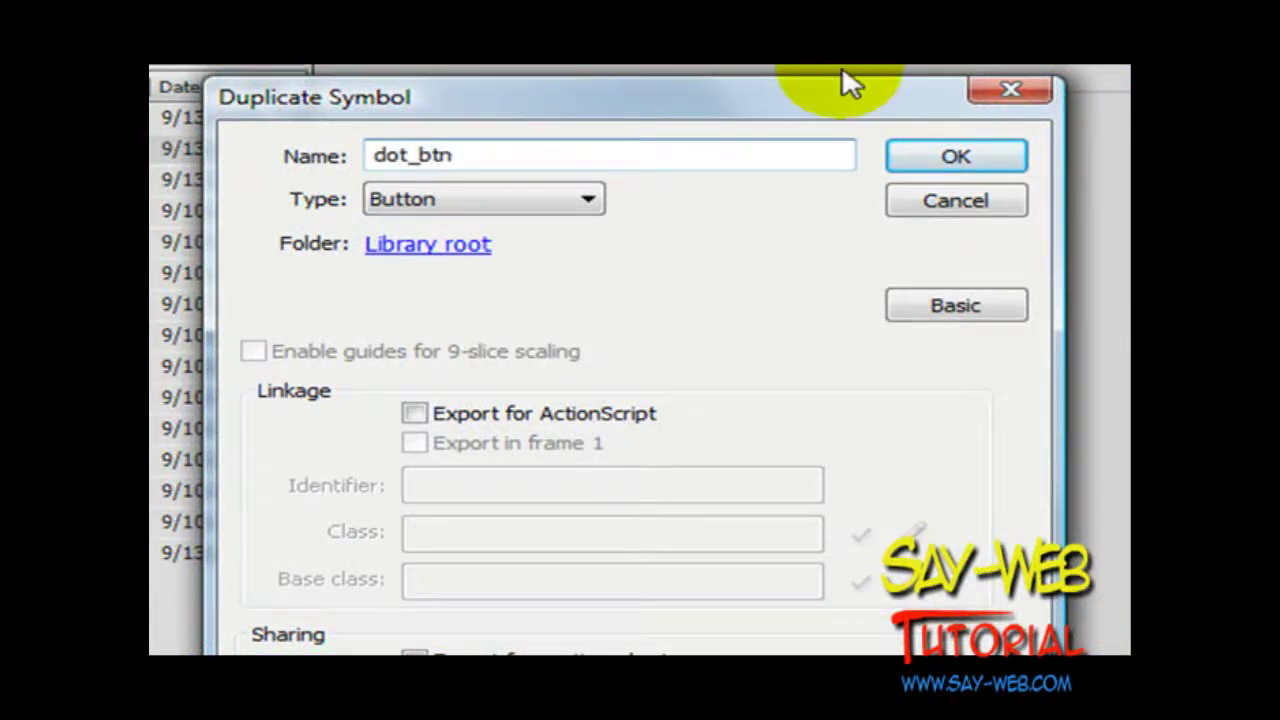
pyautogui.click(940, 155)
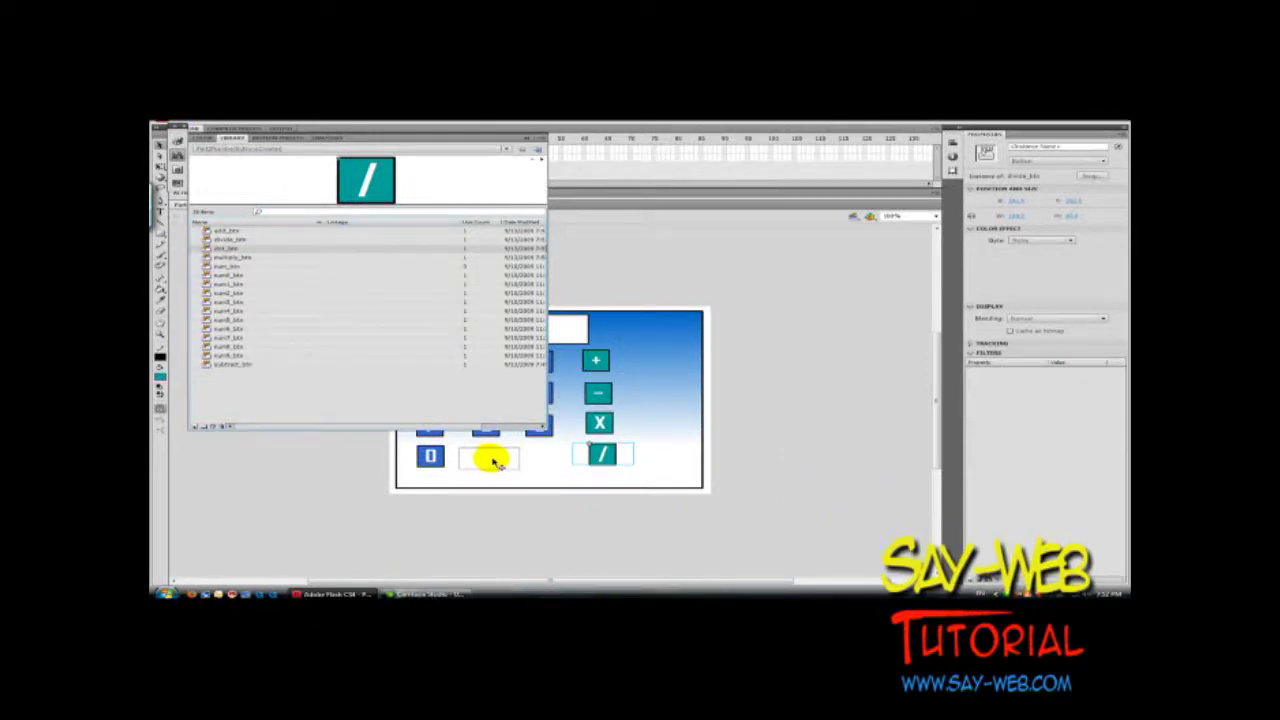
pyautogui.moveTo(493, 462); pyautogui.dragTo(495, 461)
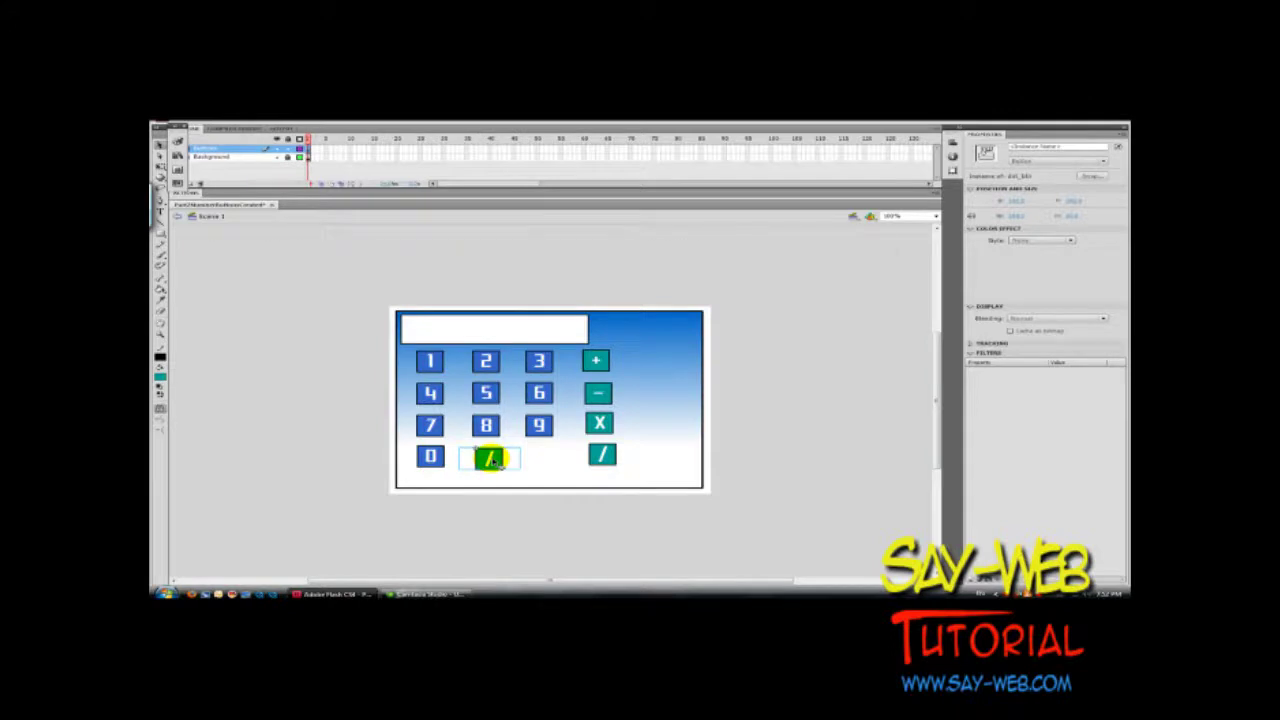
# Edit the dot_btn instance in place and replace its Up-state label with "."
pyautogui.doubleClick(493, 460)
pyautogui.doubleClick(393, 278)
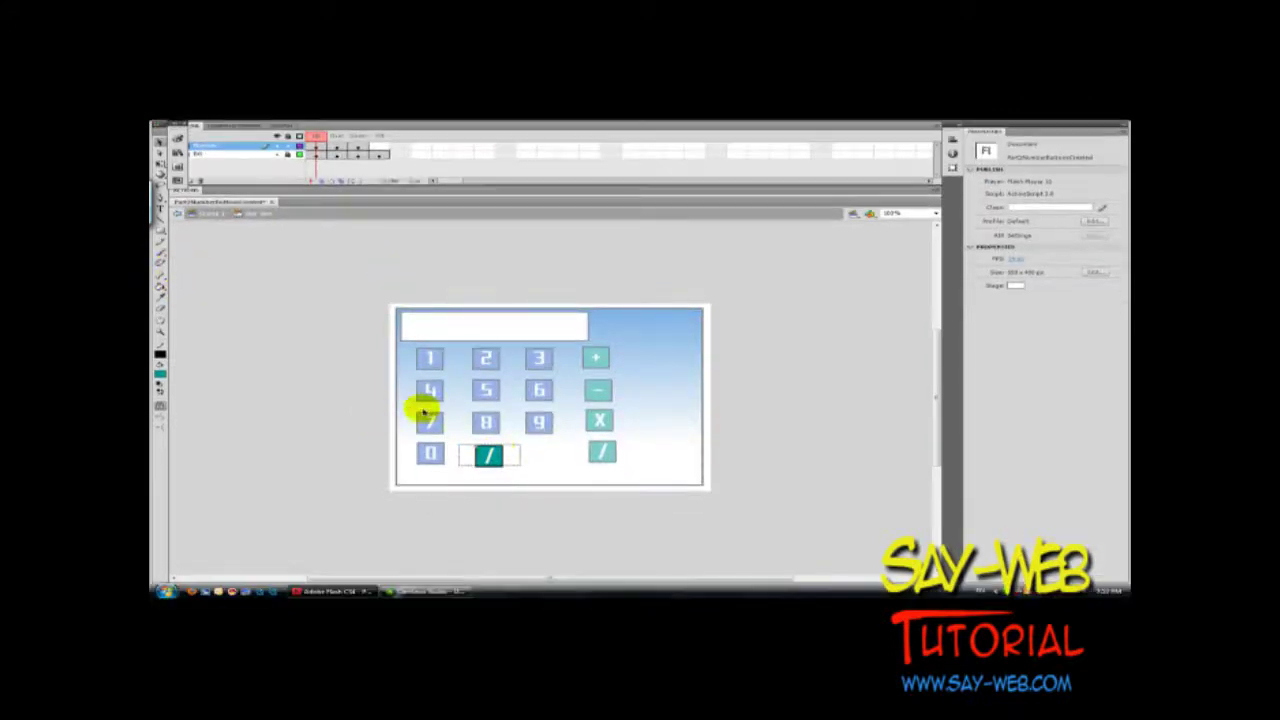
pyautogui.click(160, 215)
pyautogui.click(485, 467)
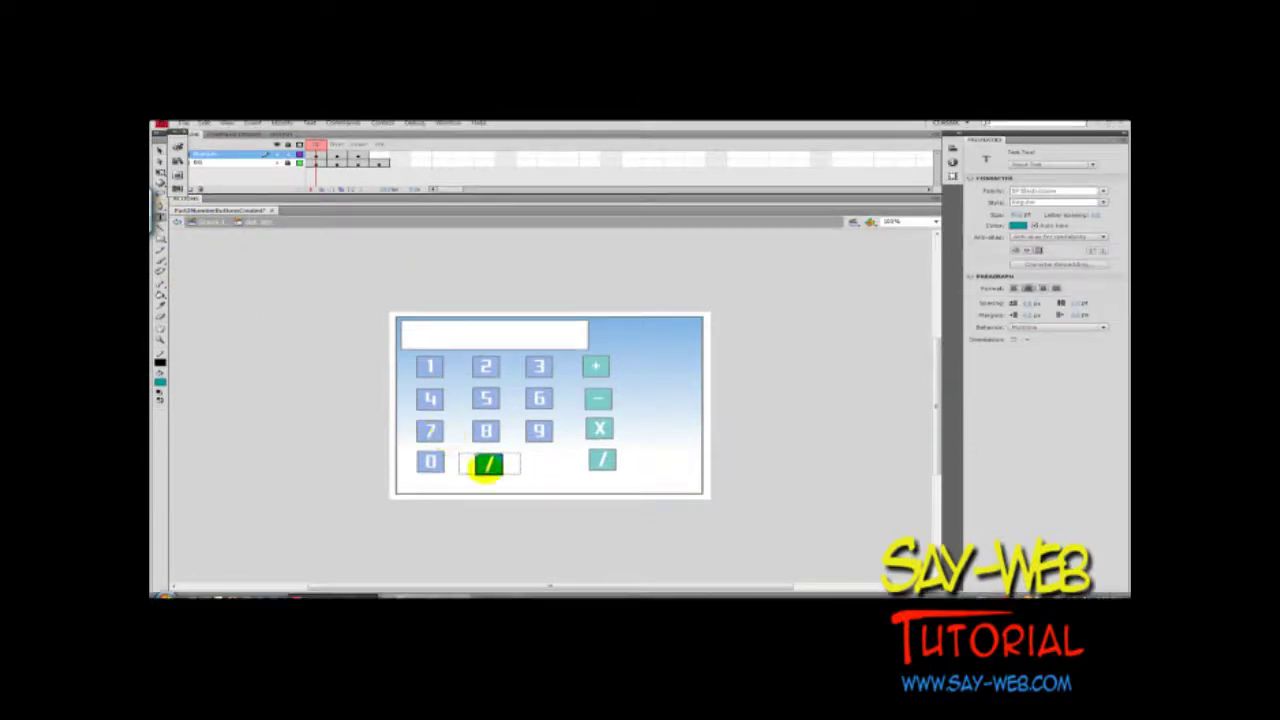
pyautogui.click(490, 466)
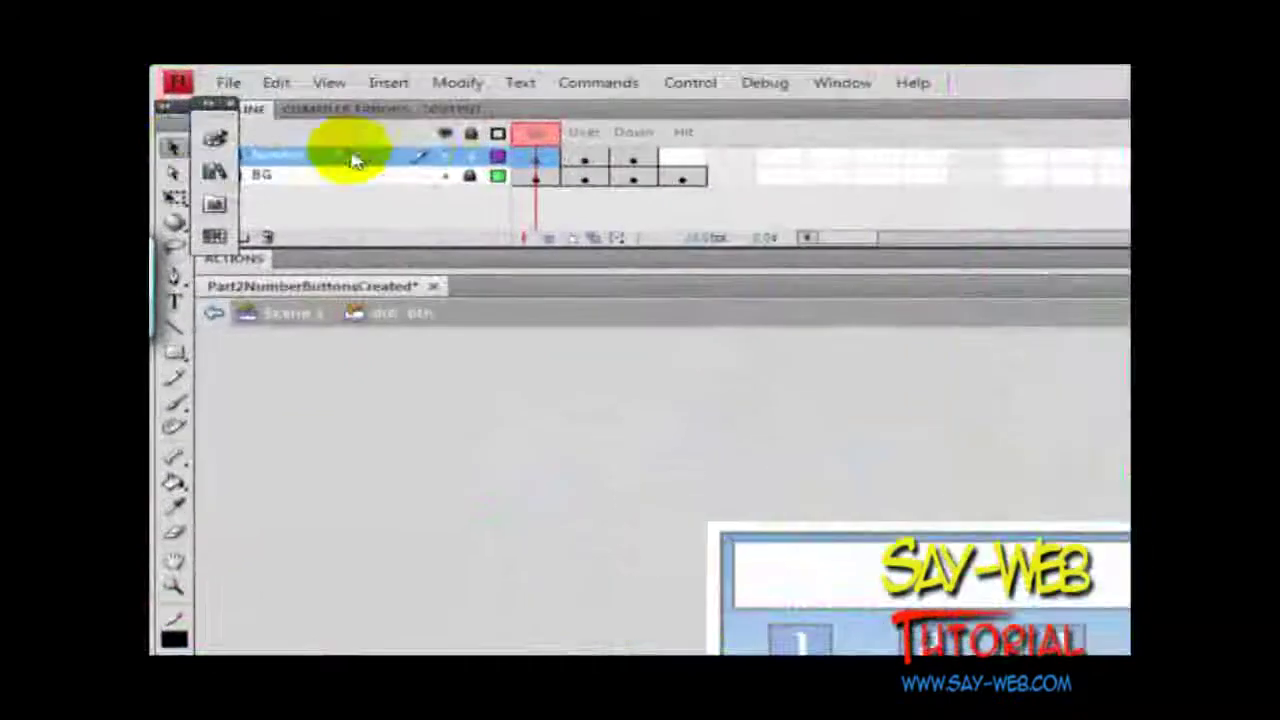
# Copy the Number layer's Up frame of dot_btn onto its Over and Down frames, and return to the main scene
pyautogui.rightClick(546, 164)
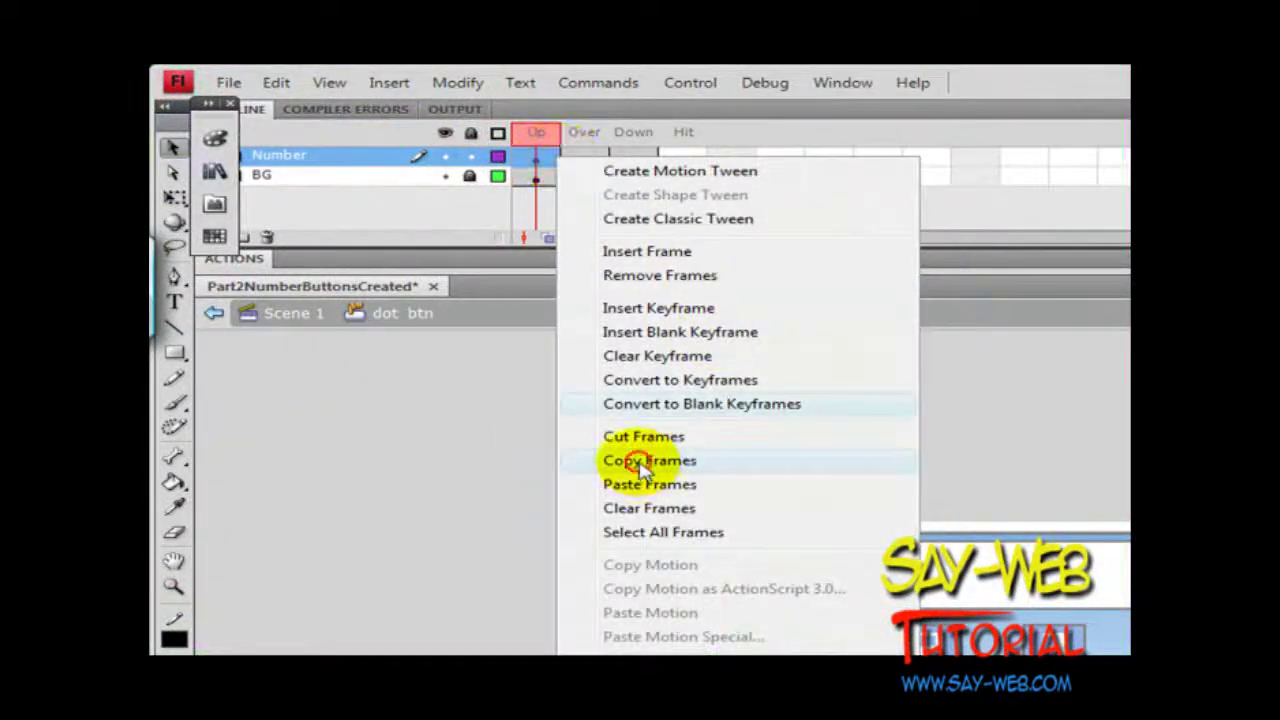
pyautogui.click(640, 458)
pyautogui.moveTo(585, 180); pyautogui.dragTo(588, 162)
pyautogui.rightClick(592, 165)
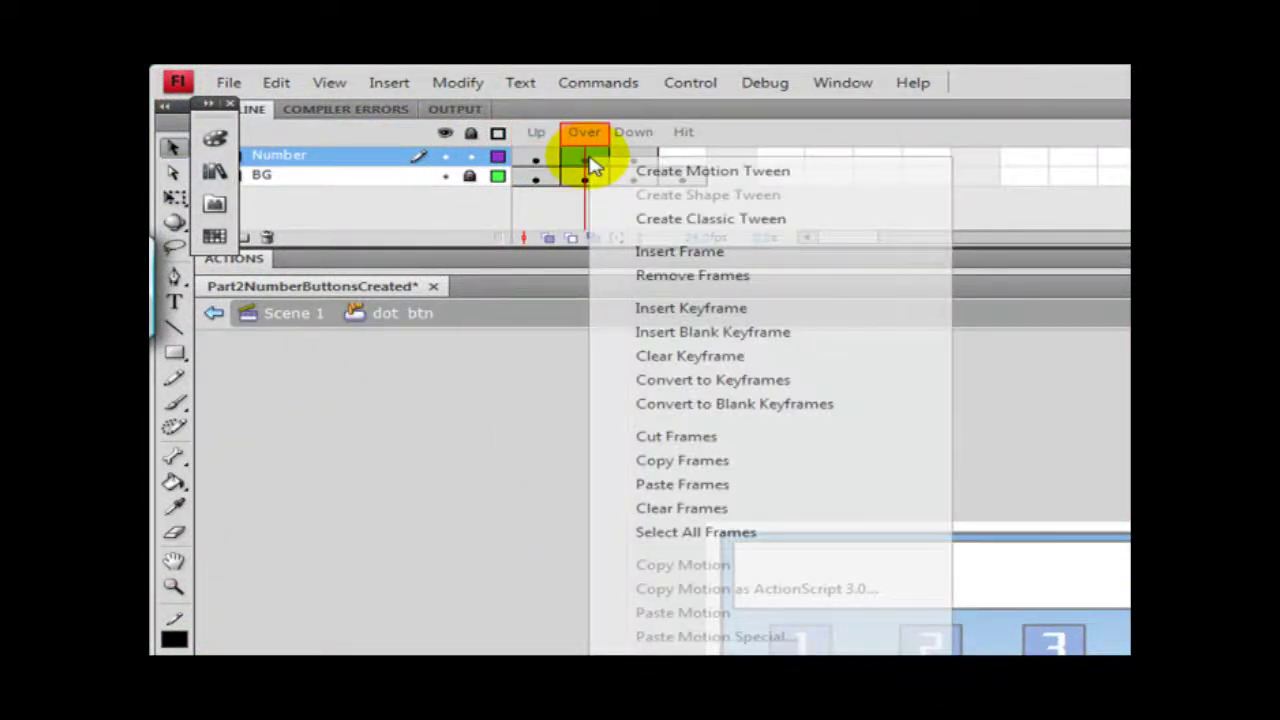
pyautogui.click(664, 487)
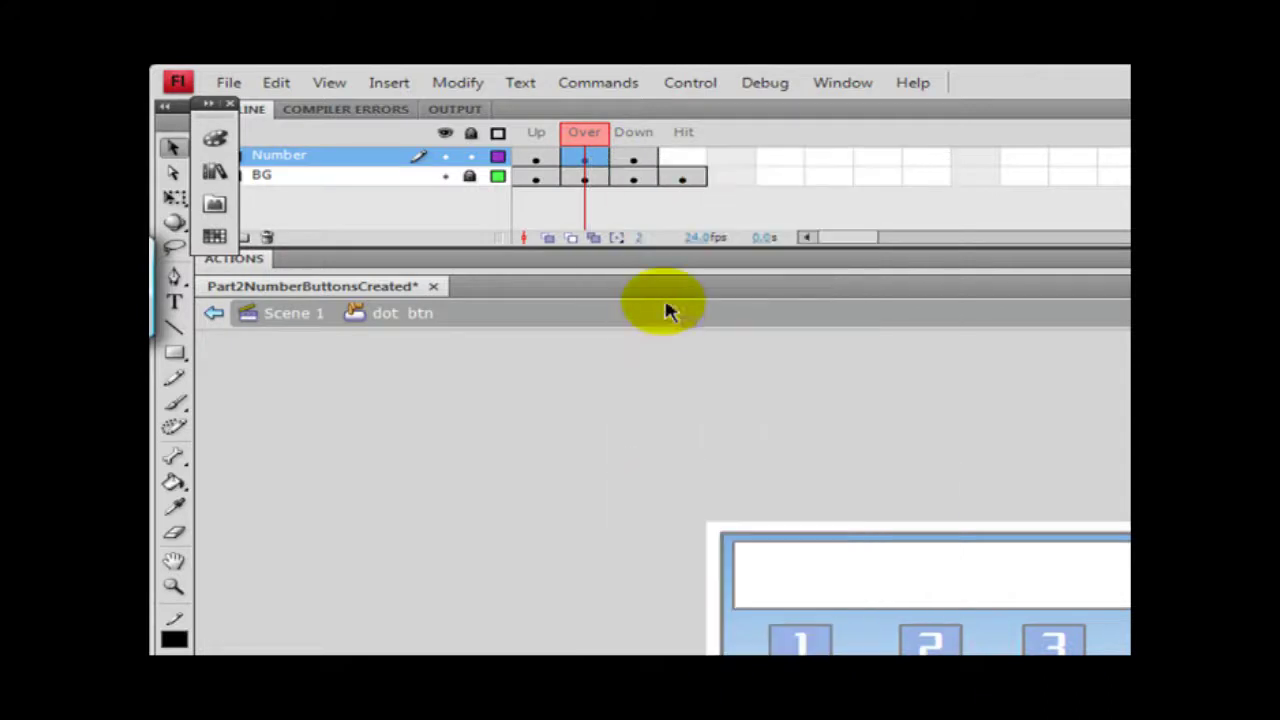
pyautogui.moveTo(633, 180); pyautogui.dragTo(634, 163)
pyautogui.rightClick(634, 164)
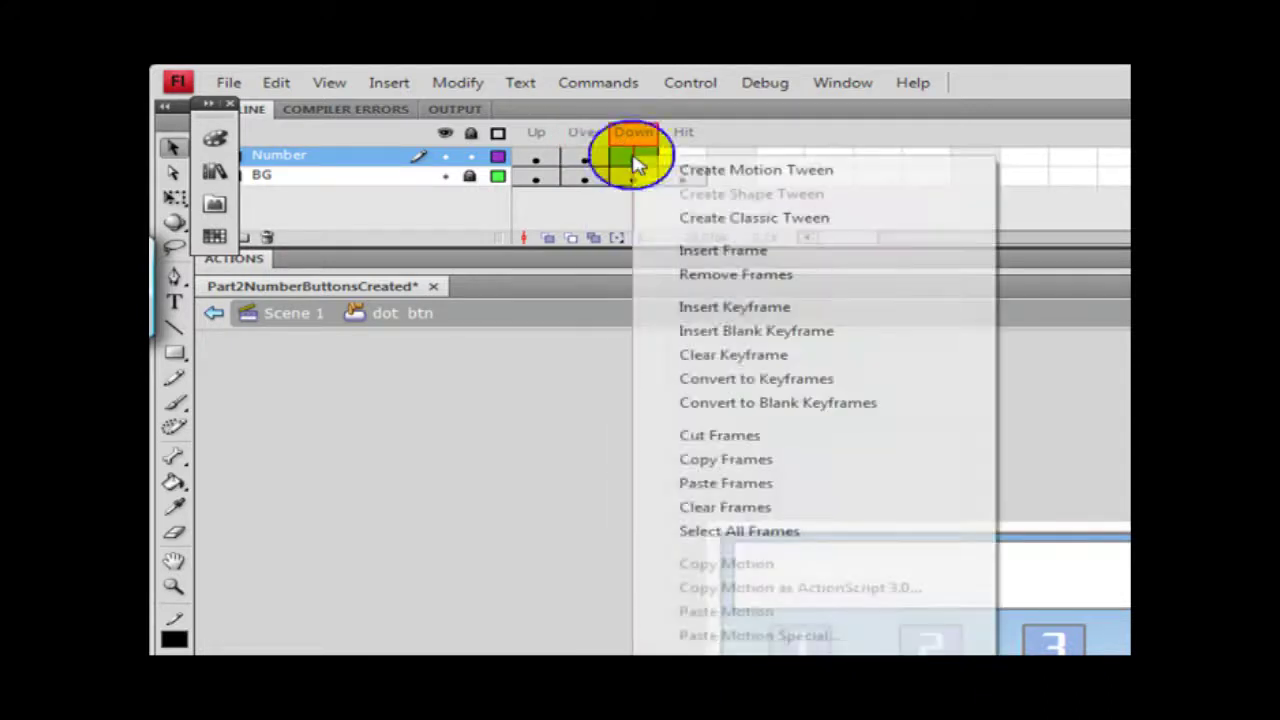
pyautogui.click(683, 487)
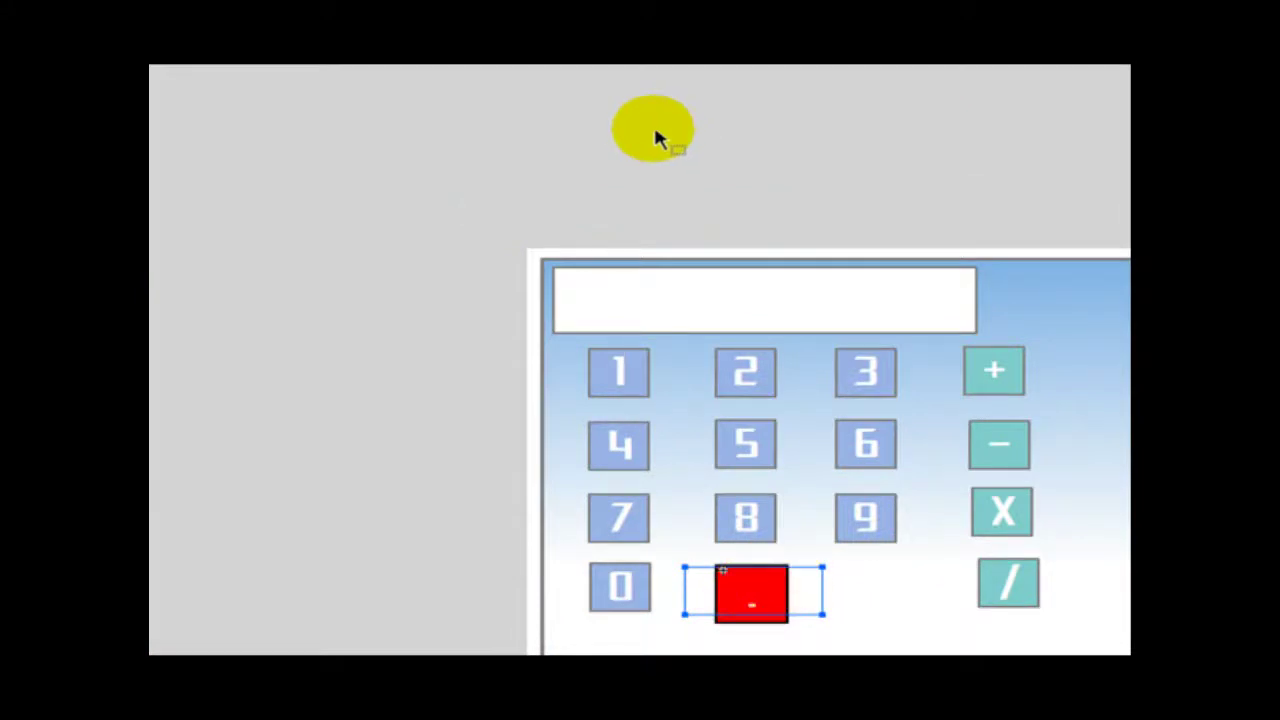
pyautogui.click(746, 130)
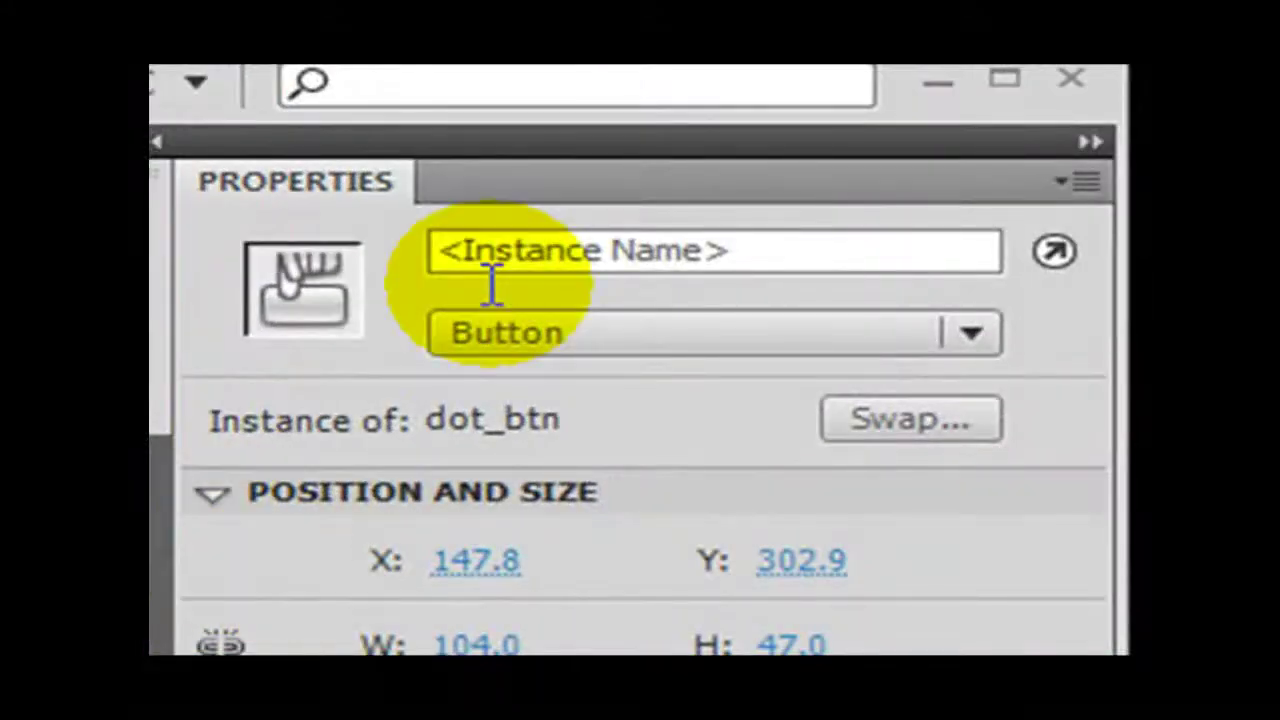
# Give the dot button the instance name dot_btn and move it below the 9 button
pyautogui.click(497, 251)
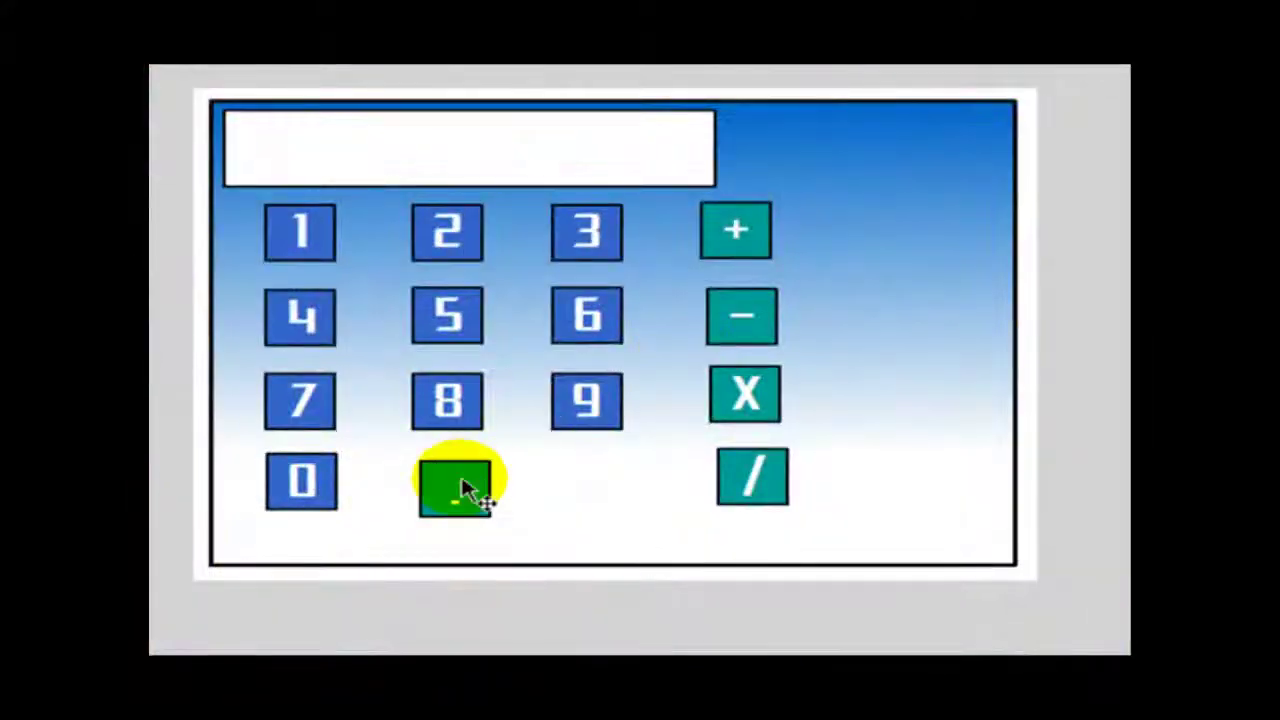
pyautogui.moveTo(463, 490); pyautogui.dragTo(597, 482)
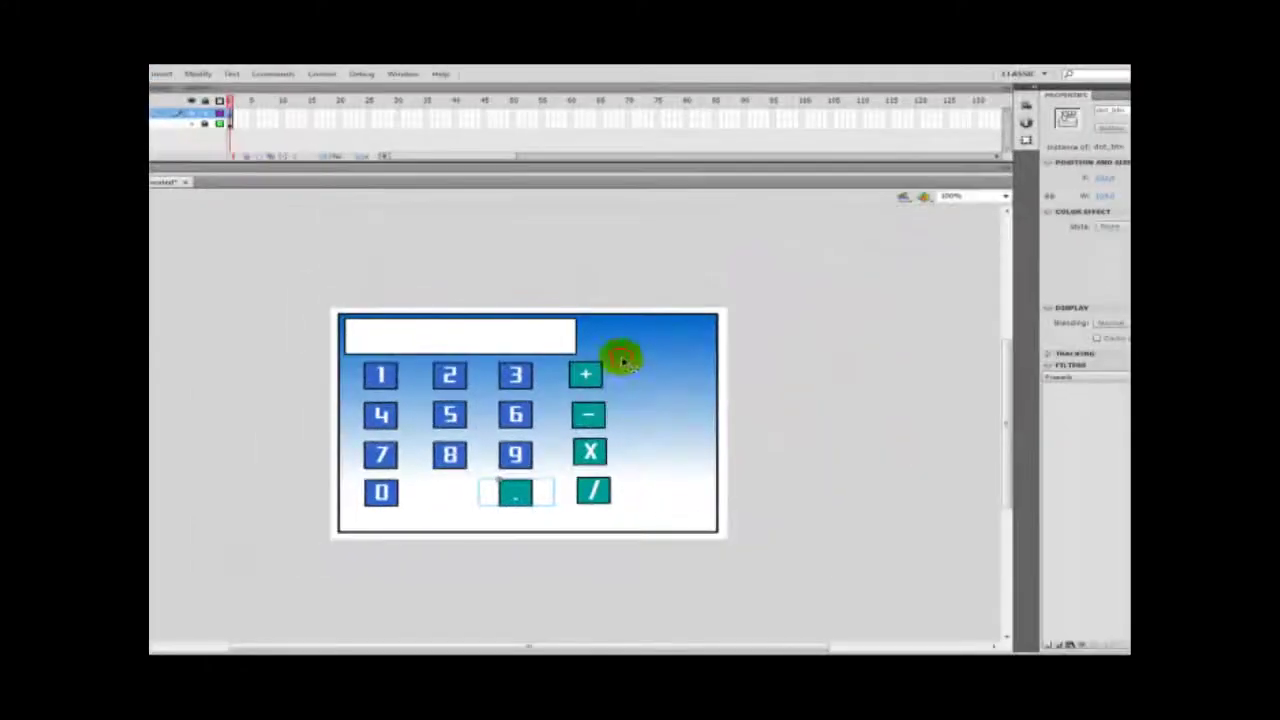
# Select the +, −, X and / buttons on the stage and align them by their left edges
pyautogui.moveTo(620, 358); pyautogui.dragTo(583, 506)
pyautogui.click(656, 469)
pyautogui.moveTo(641, 349); pyautogui.dragTo(588, 495)
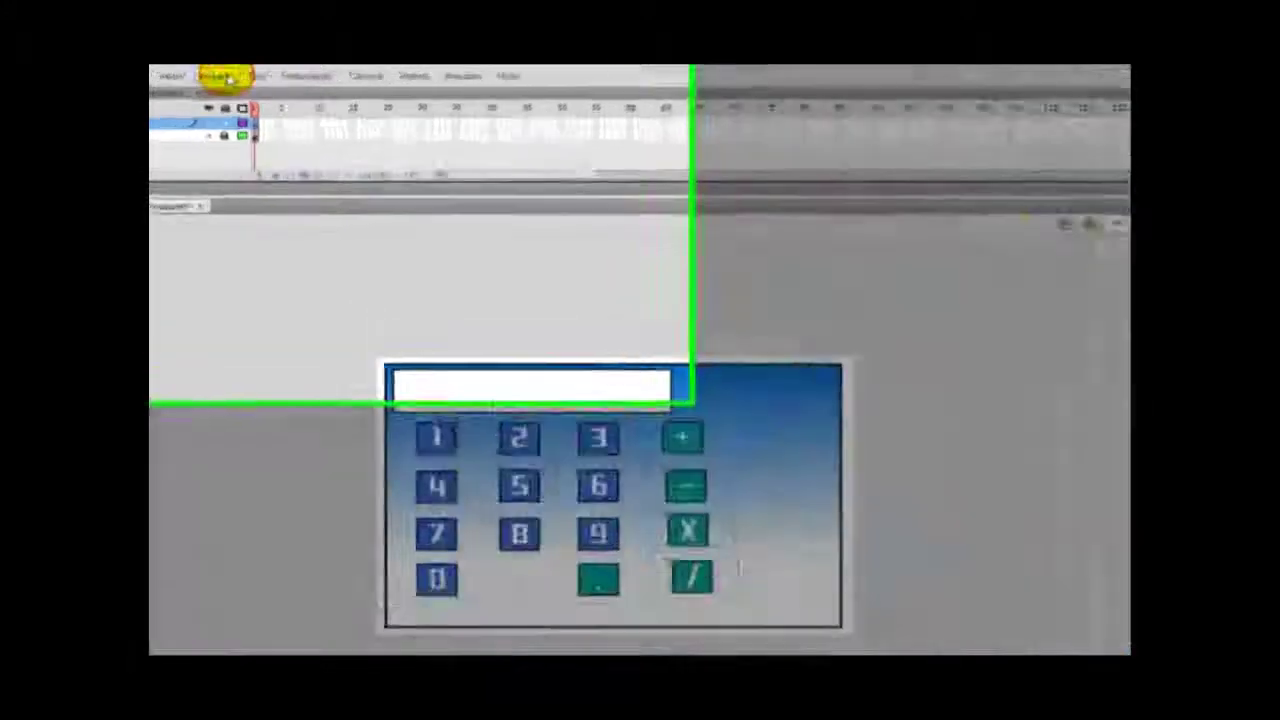
pyautogui.click(197, 67)
pyautogui.moveTo(432, 430)
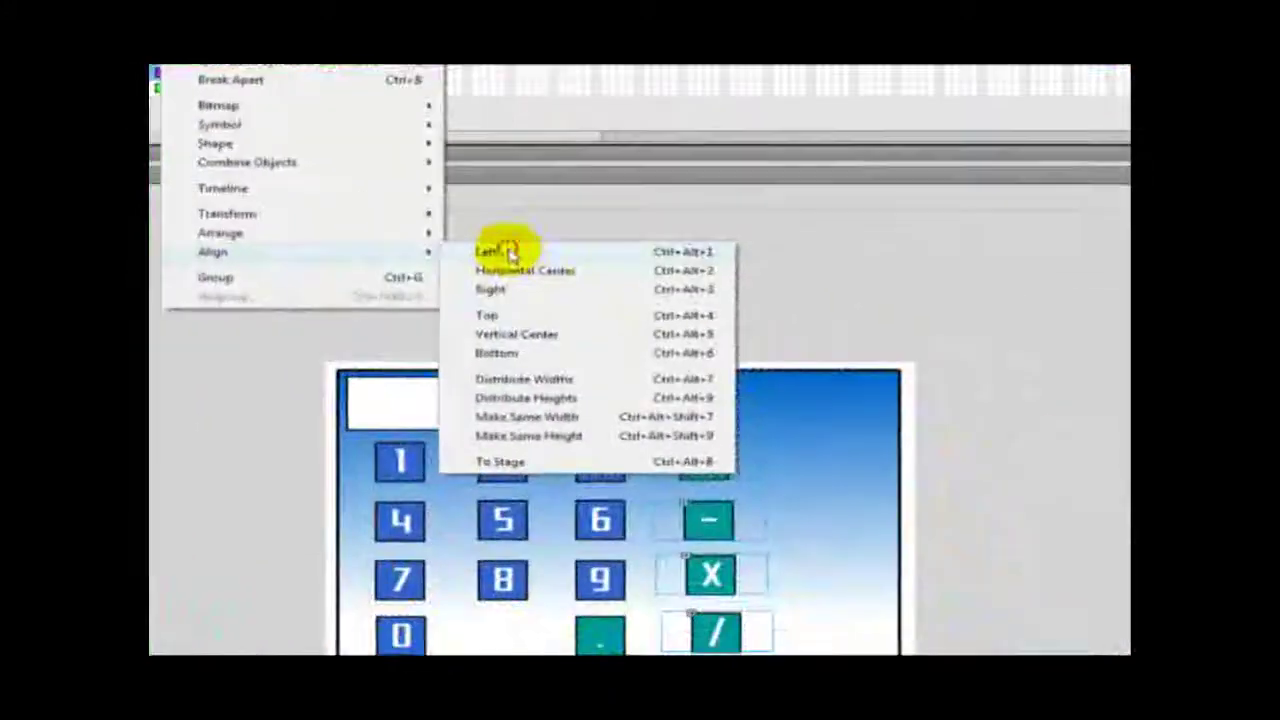
pyautogui.click(814, 424)
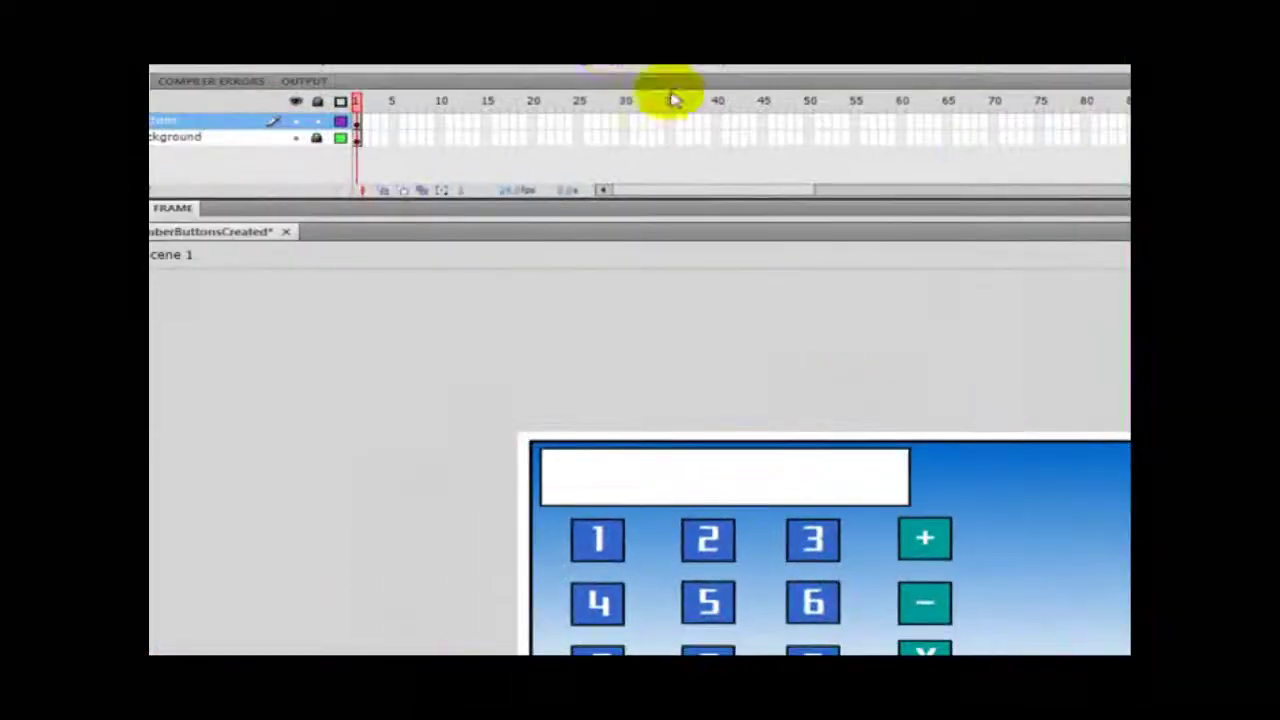
# Duplicate the divide_btn library symbol as clear_btn and place an instance on the stage below the 8 button
pyautogui.click(614, 66)
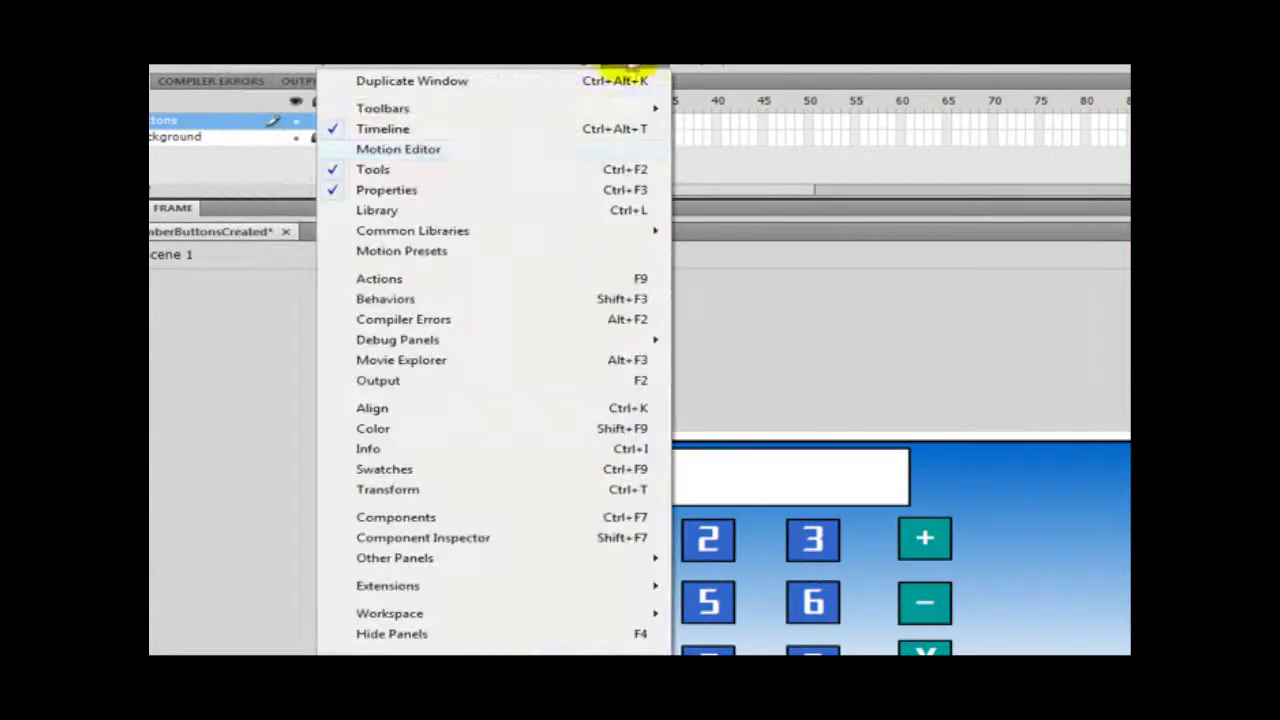
pyautogui.click(463, 211)
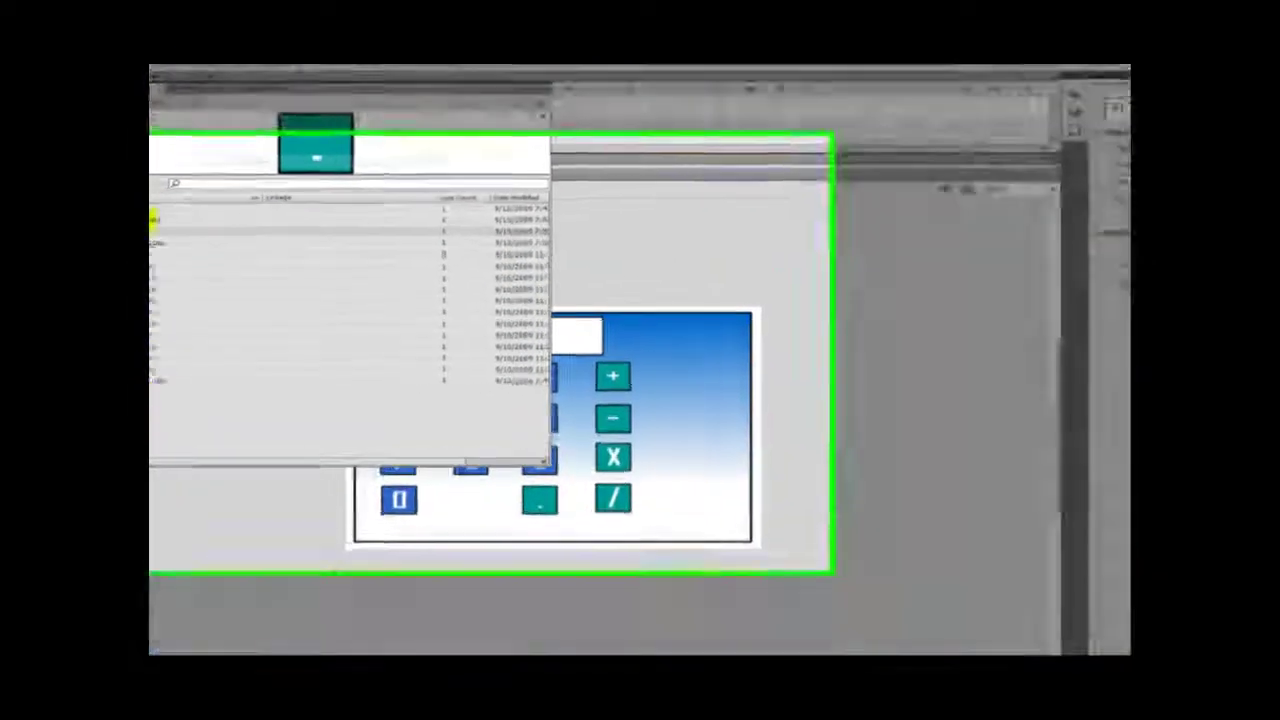
pyautogui.rightClick(129, 225)
pyautogui.click(245, 287)
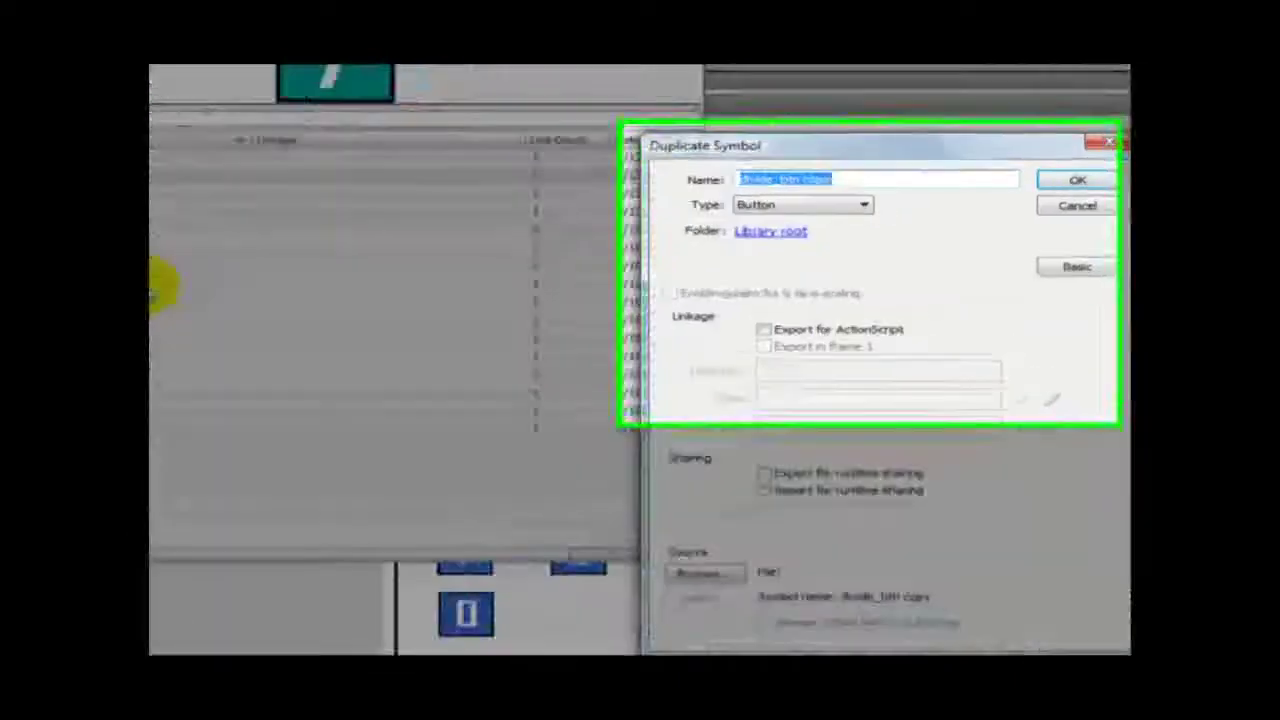
pyautogui.write('clear_')
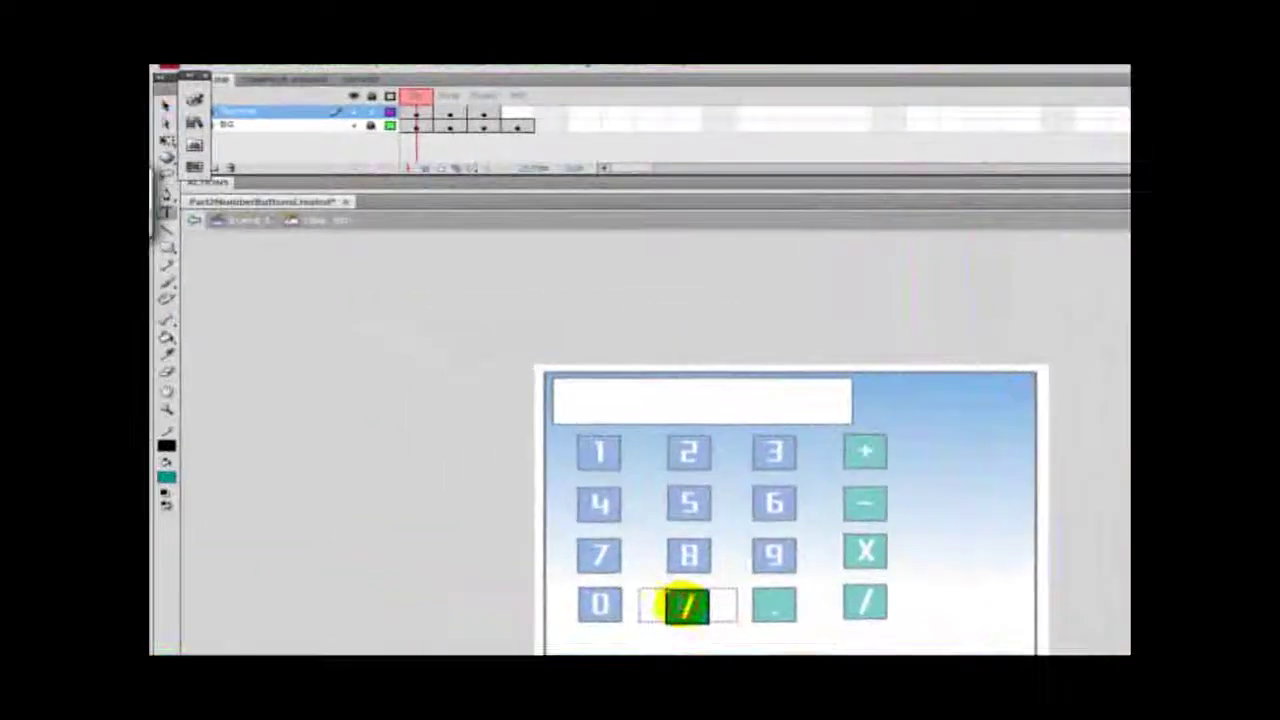
# Replace clear_btn's Up-state label with "c" and copy the Number layer's Up frame onto its Over and Down frames
pyautogui.click(448, 476)
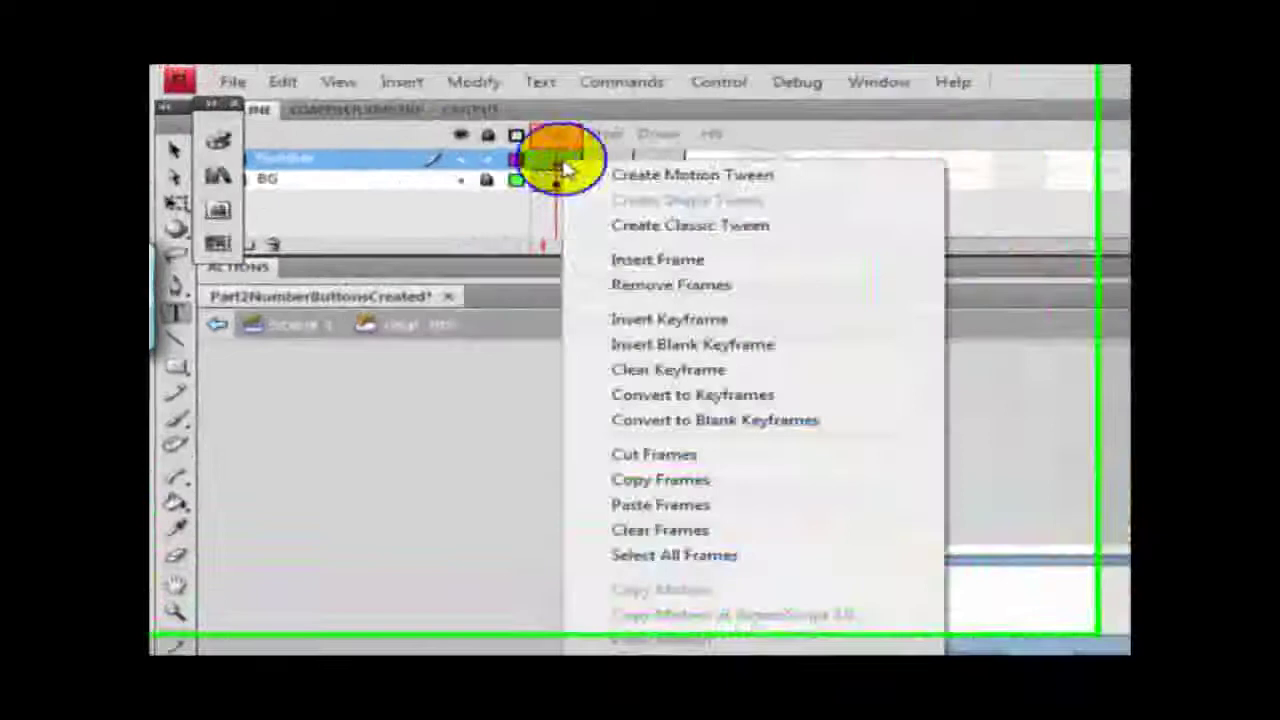
pyautogui.click(645, 480)
pyautogui.click(620, 164)
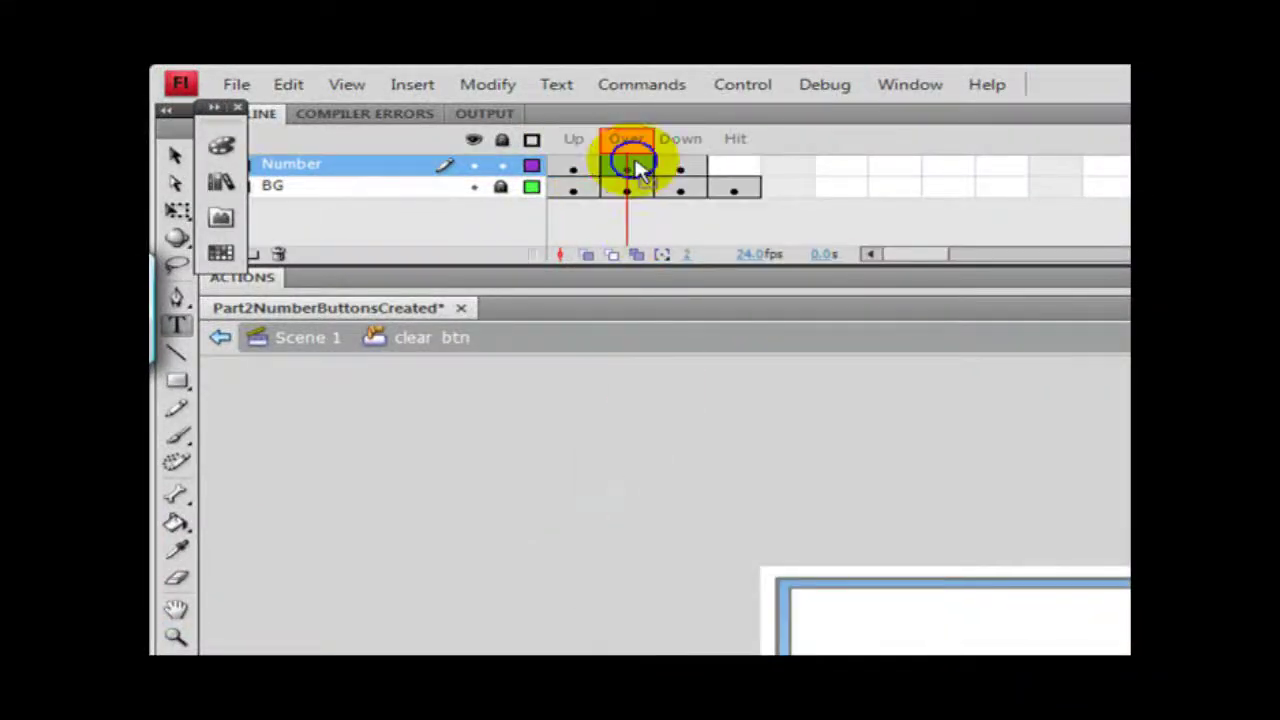
pyautogui.rightClick(637, 165)
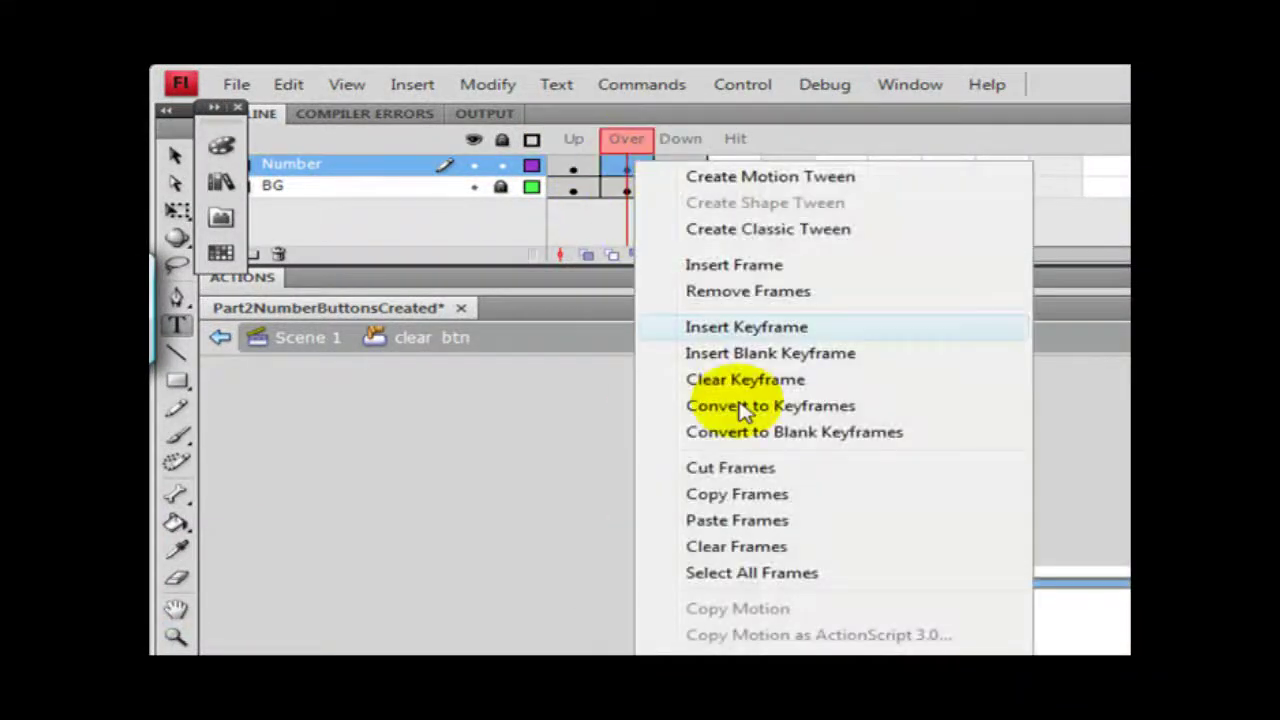
pyautogui.click(731, 522)
pyautogui.rightClick(691, 171)
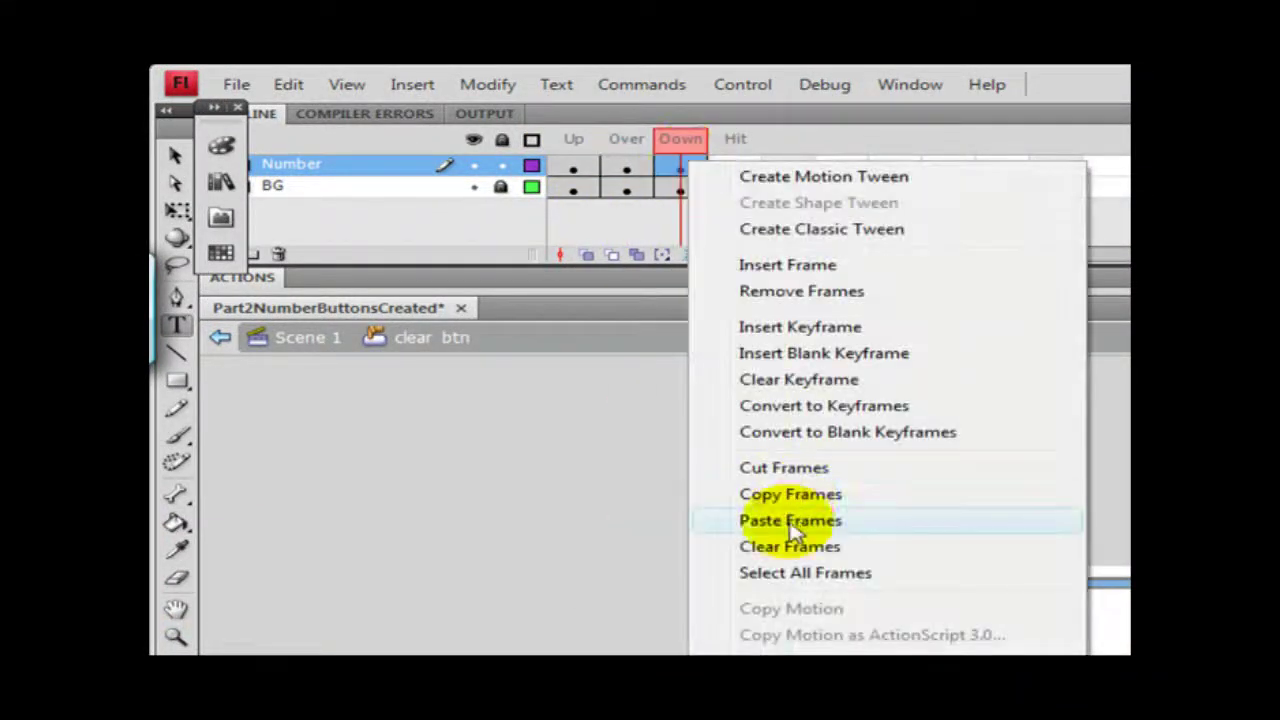
pyautogui.click(790, 522)
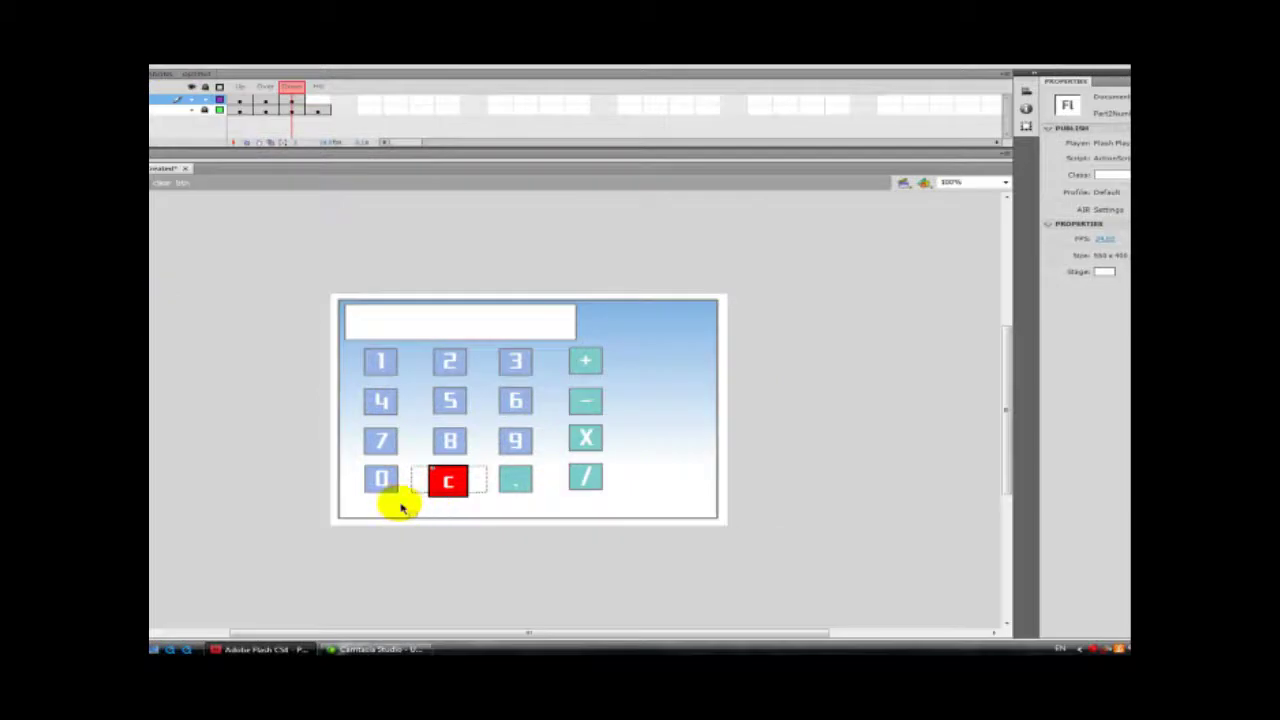
# Return to the main scene and adjust the clear button's position in the bottom row below the 8 button
pyautogui.doubleClick(312, 500)
pyautogui.hotkey('ctrl', 'Return')
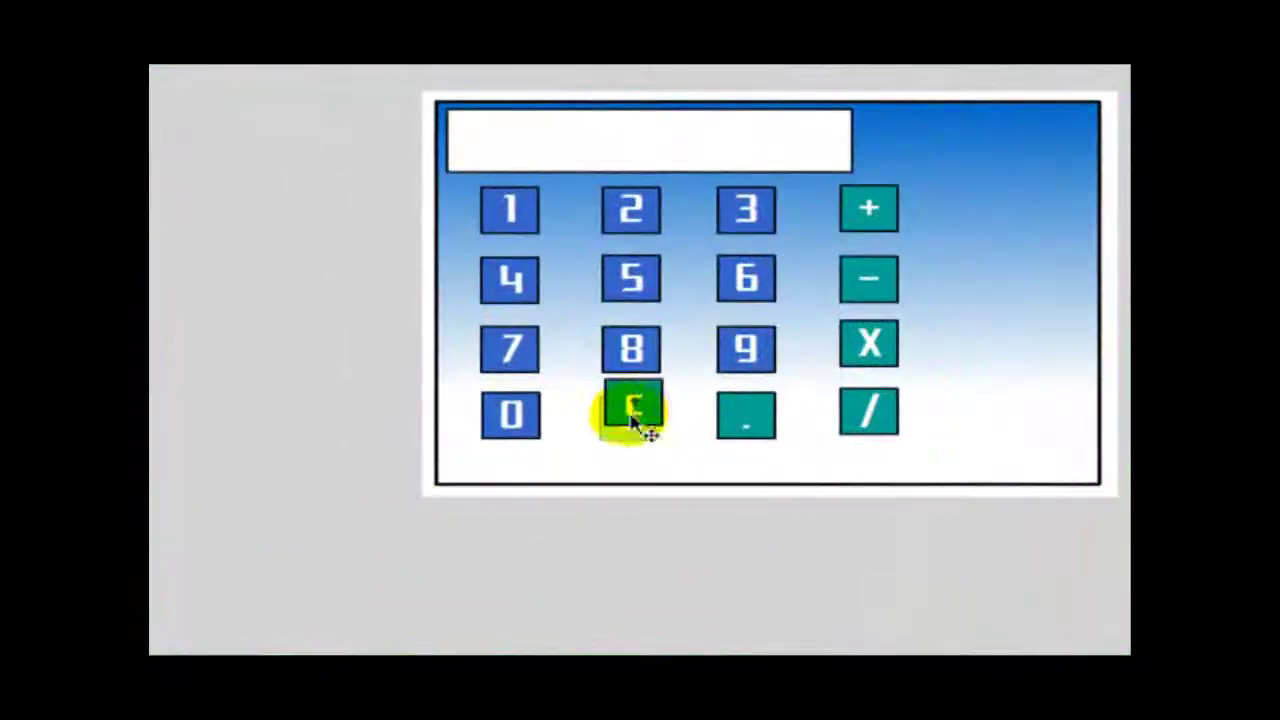
pyautogui.moveTo(629, 422); pyautogui.dragTo(629, 410)
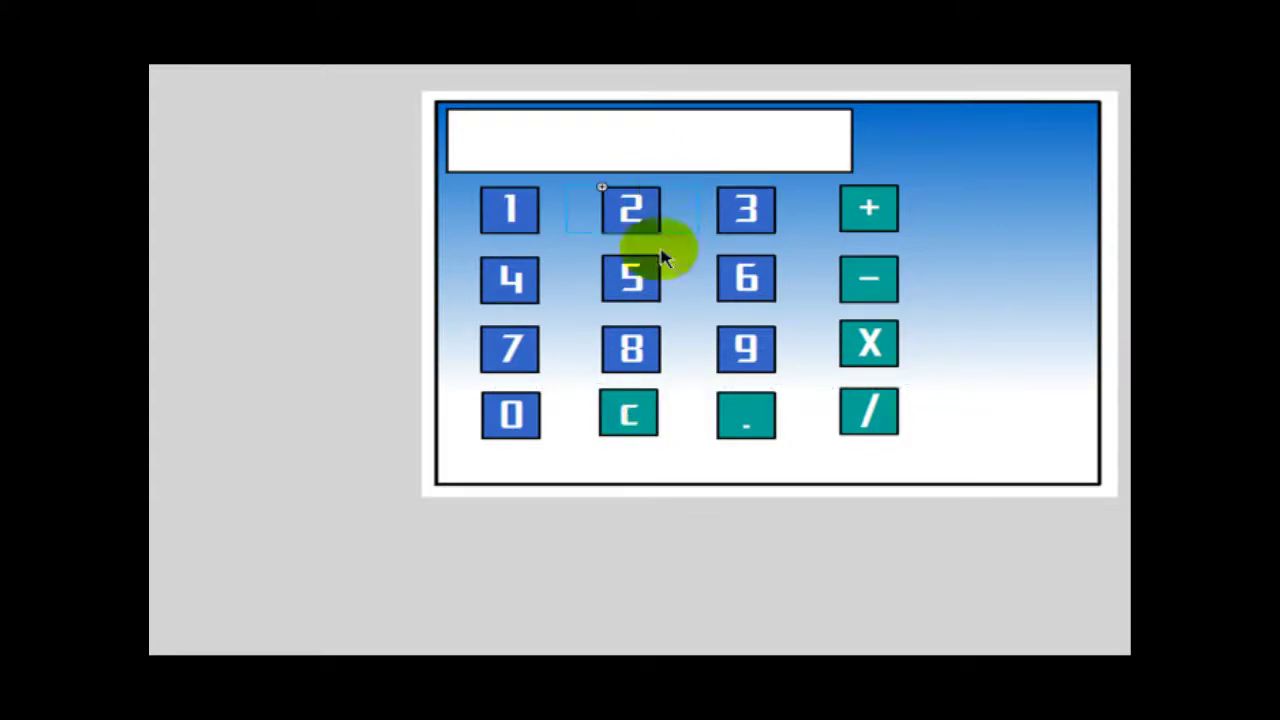
# Select the 2, 5, 8 and c buttons and align them by their left edges
pyautogui.moveTo(632, 467); pyautogui.dragTo(623, 225)
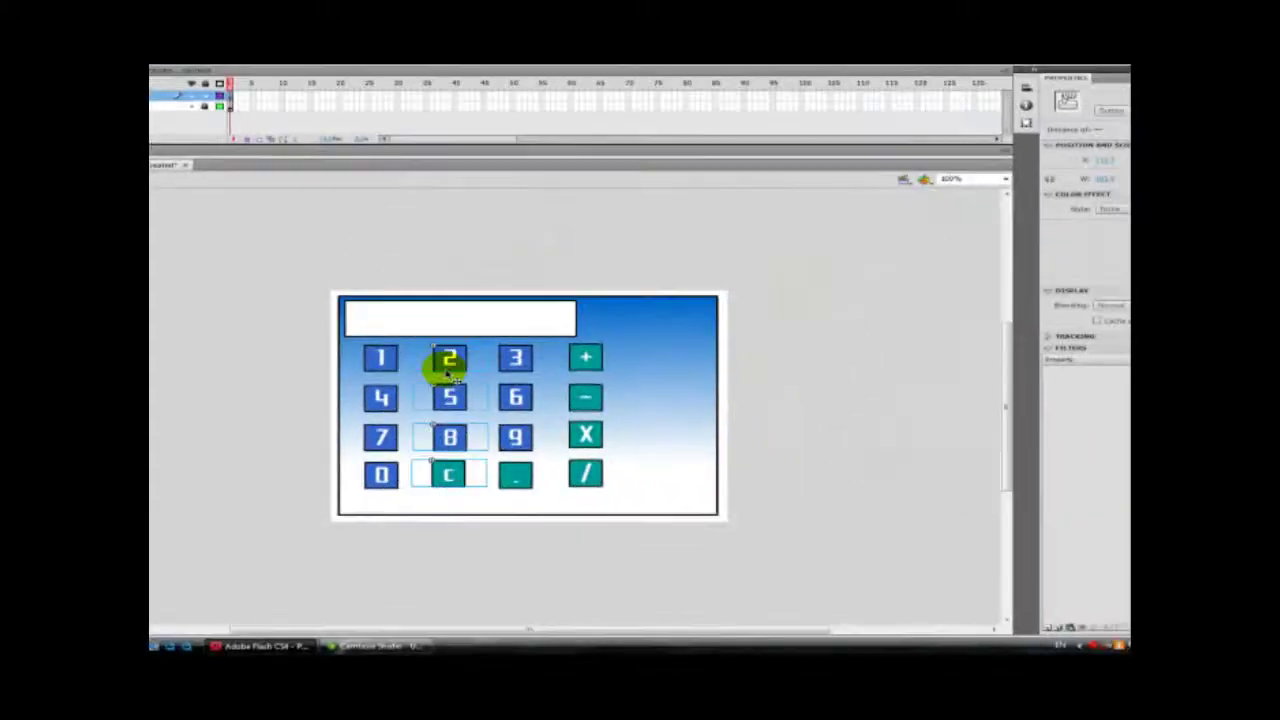
pyautogui.click(323, 77)
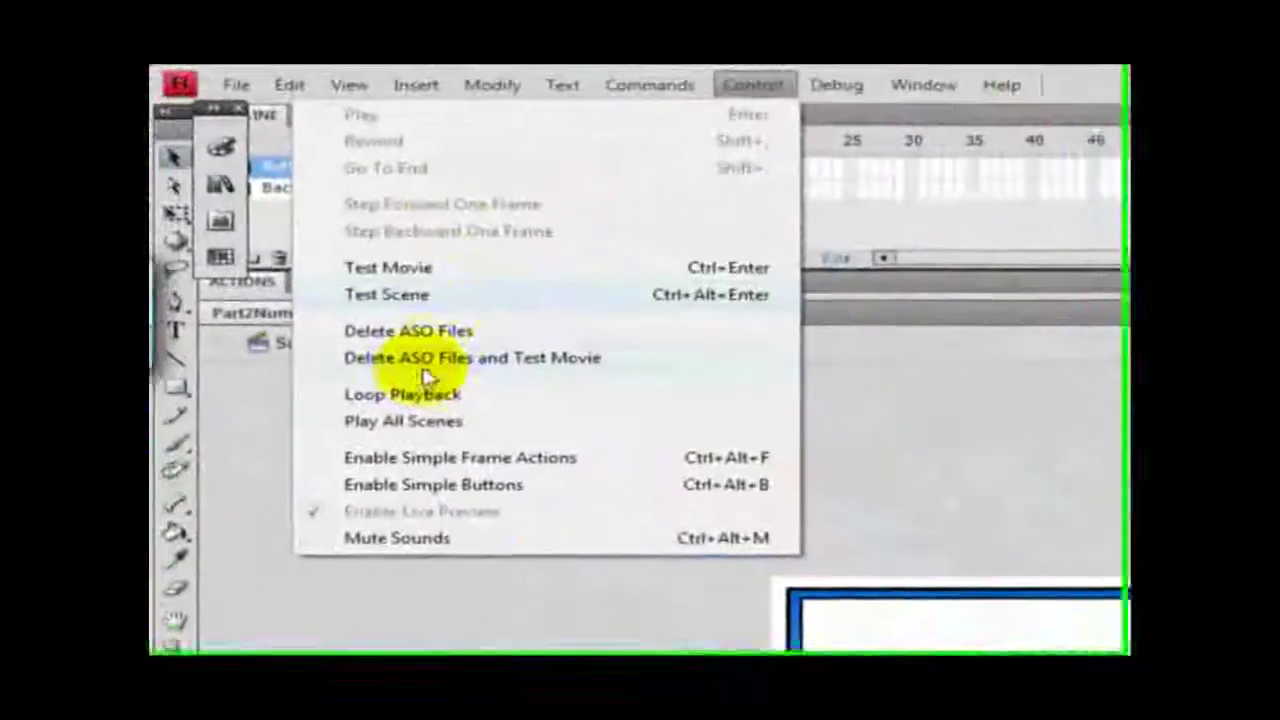
pyautogui.press('Escape')
pyautogui.click(502, 84)
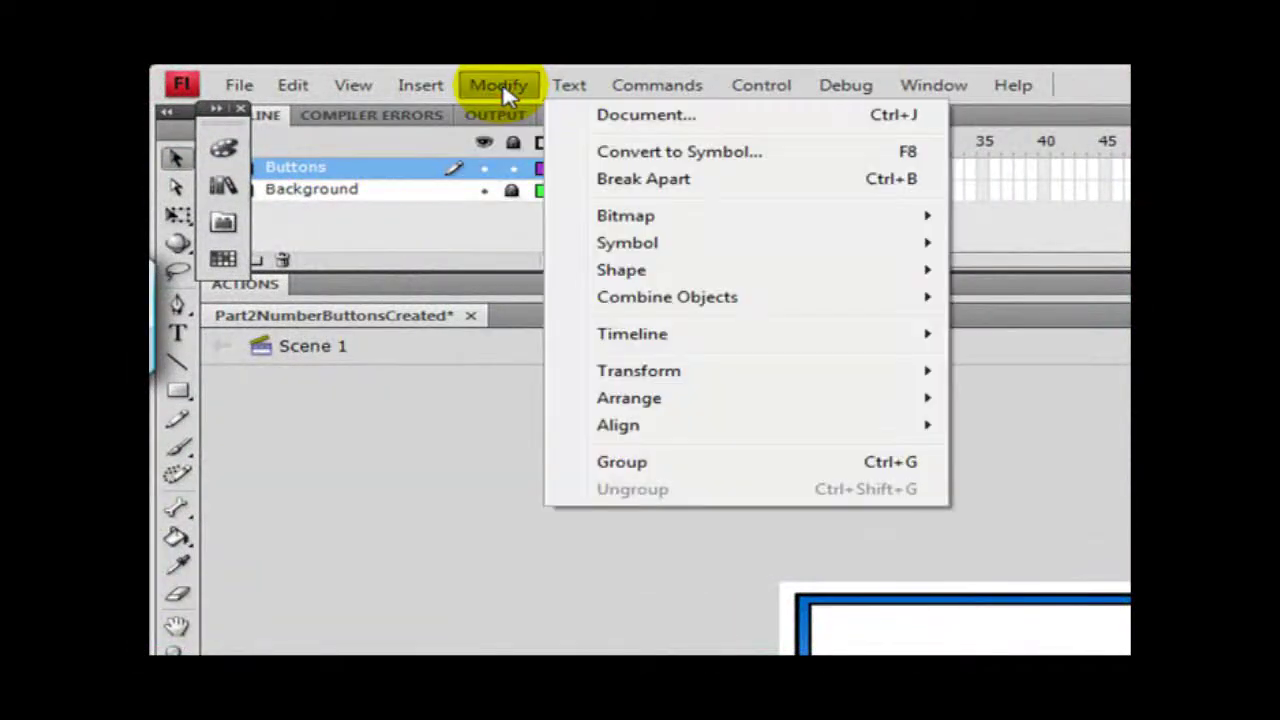
pyautogui.moveTo(618, 425)
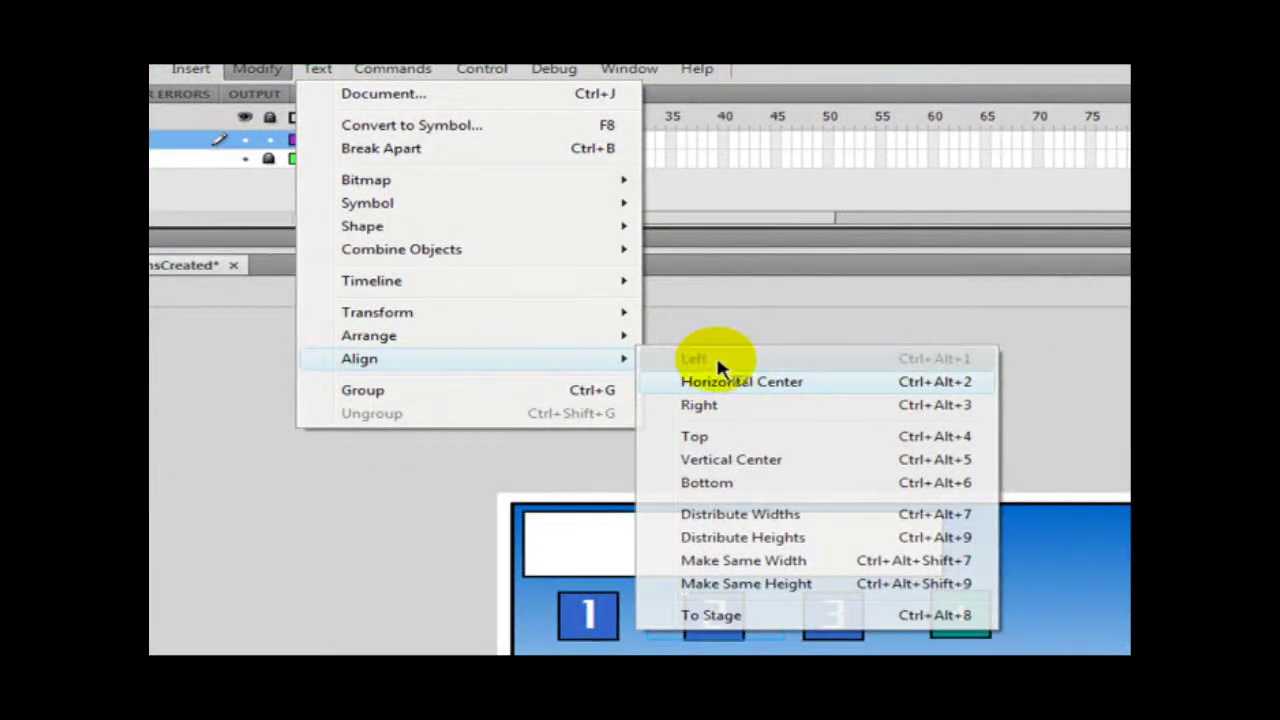
pyautogui.click(702, 364)
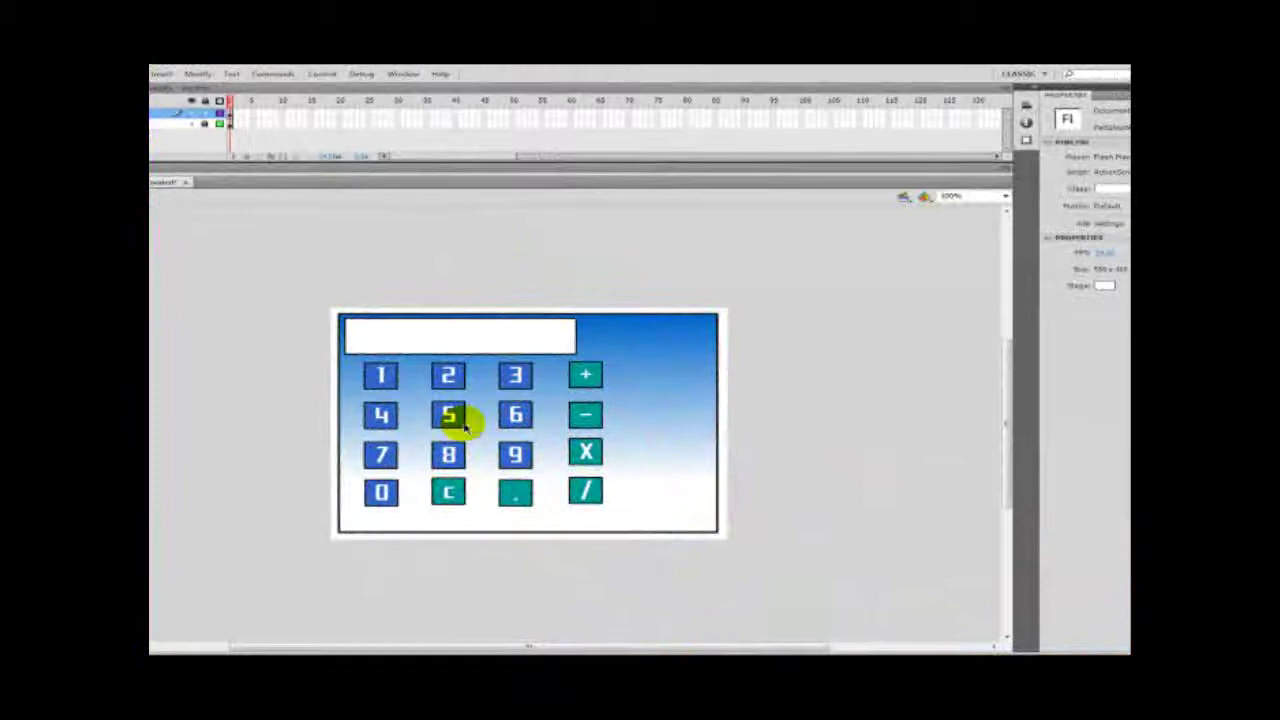
# Select the bottom row of 0, c, dot and / buttons and align them by their bottom edges
pyautogui.moveTo(634, 508); pyautogui.dragTo(354, 486)
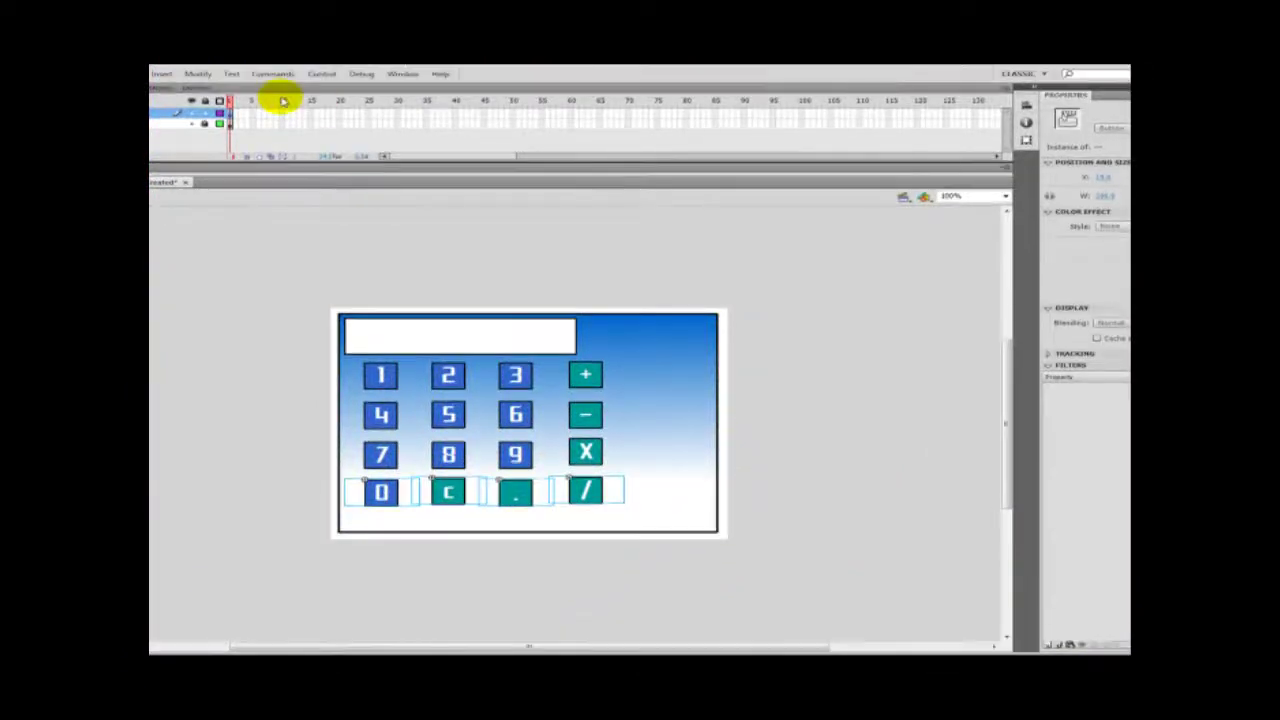
pyautogui.click(200, 68)
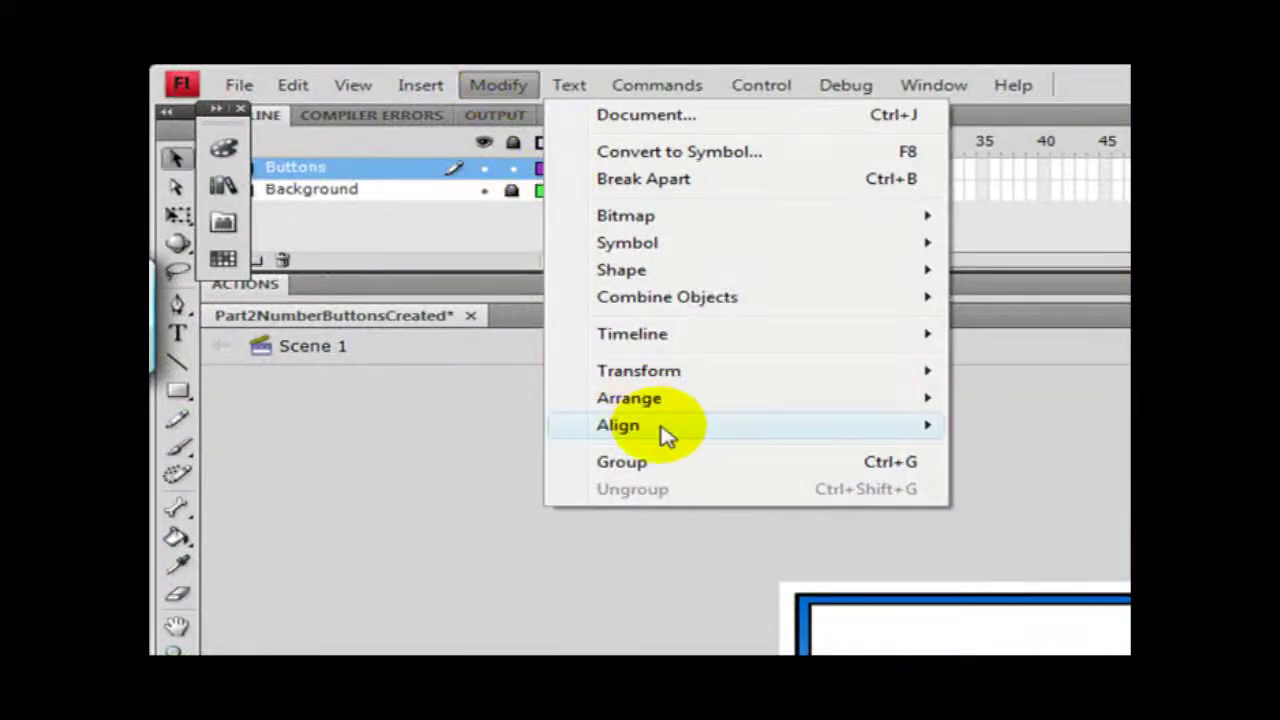
pyautogui.moveTo(570, 399)
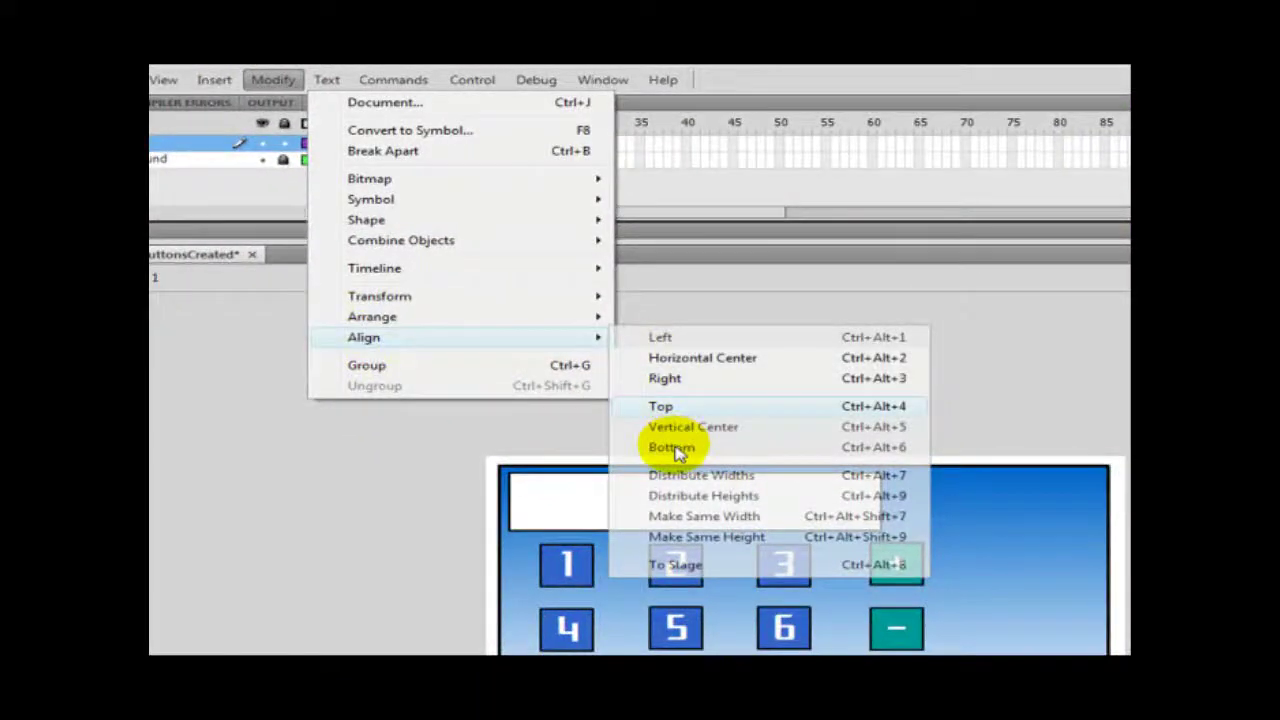
pyautogui.click(721, 465)
pyautogui.click(530, 374)
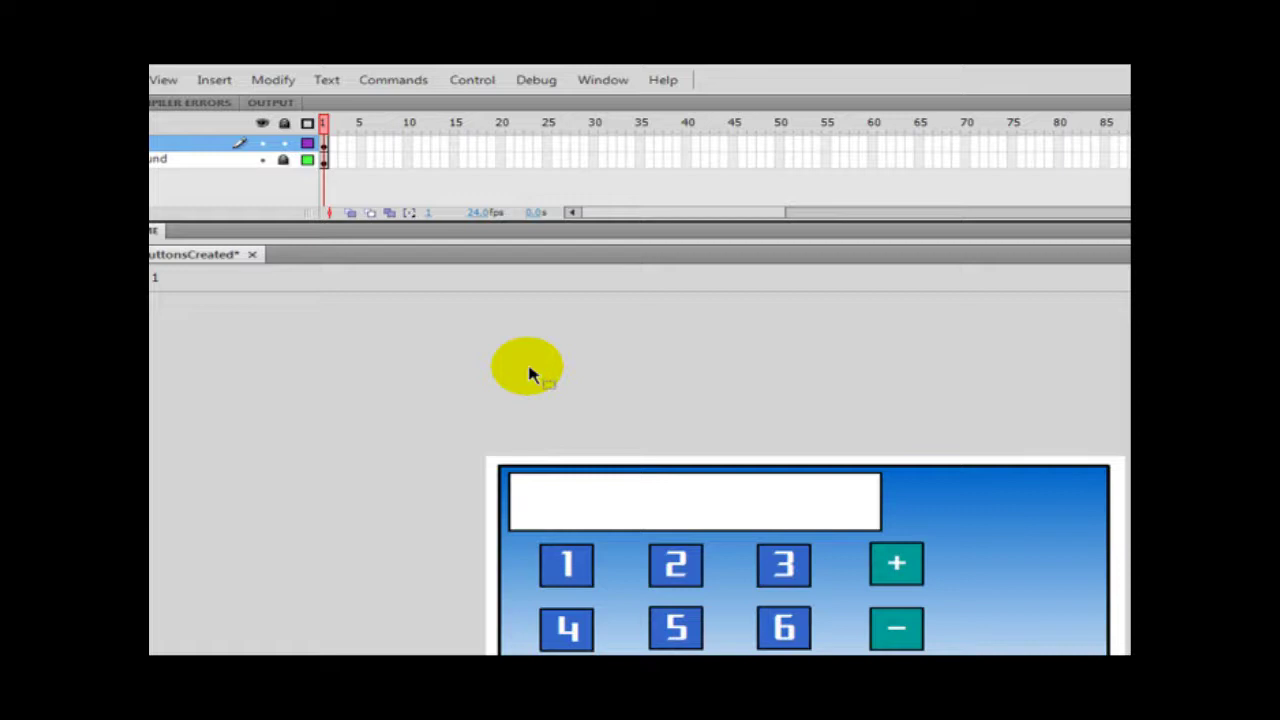
# Select the top row of 1, 2, 3 and + buttons and align them by their bottom edges
pyautogui.moveTo(994, 563); pyautogui.dragTo(521, 573)
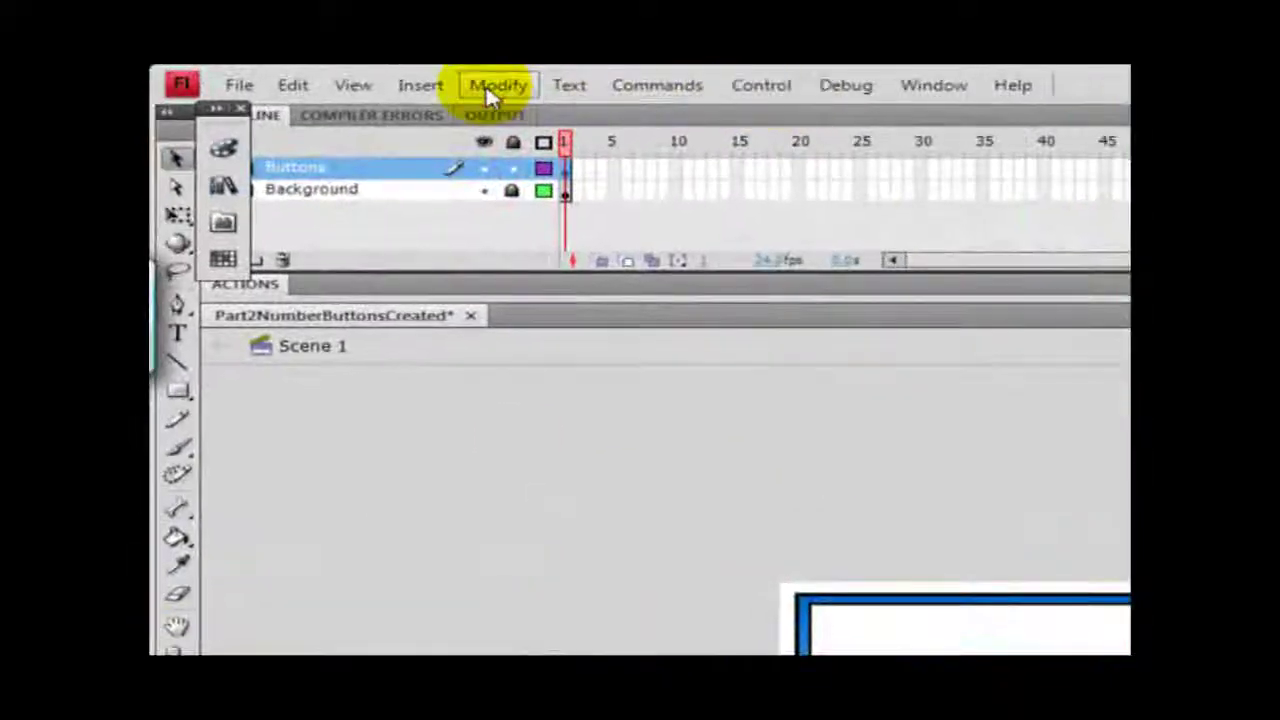
pyautogui.click(264, 80)
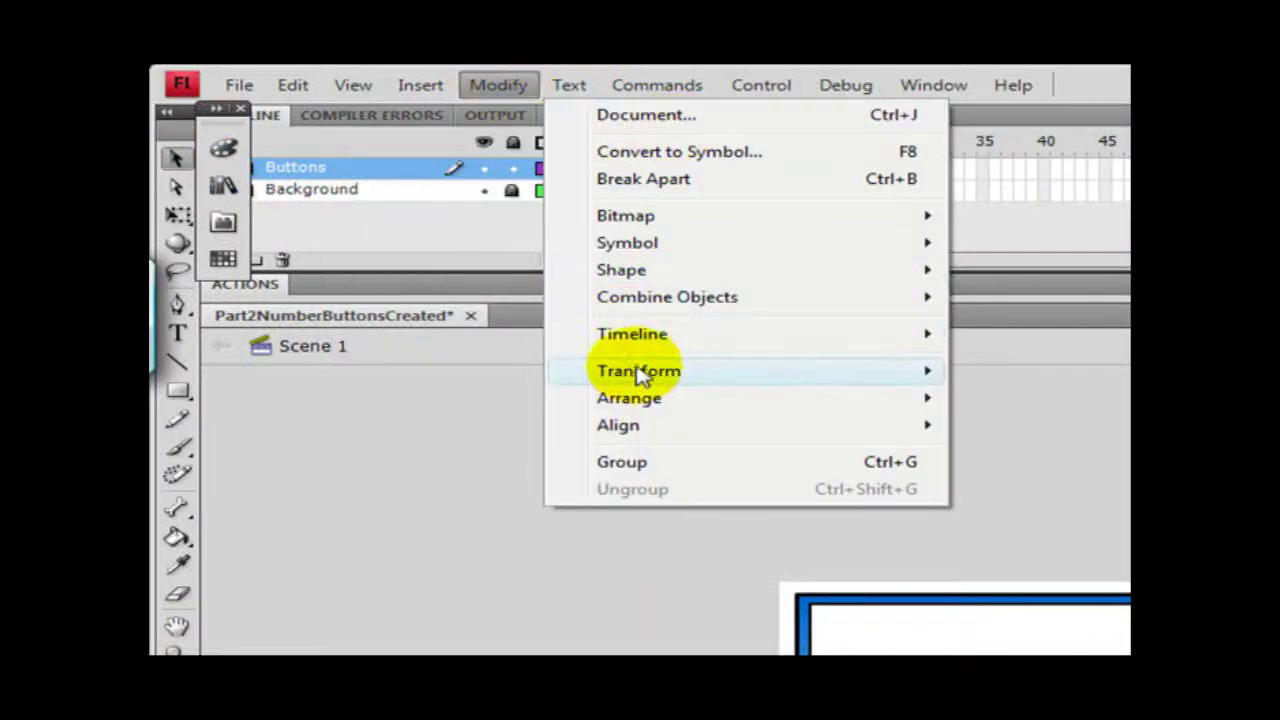
pyautogui.moveTo(630, 428)
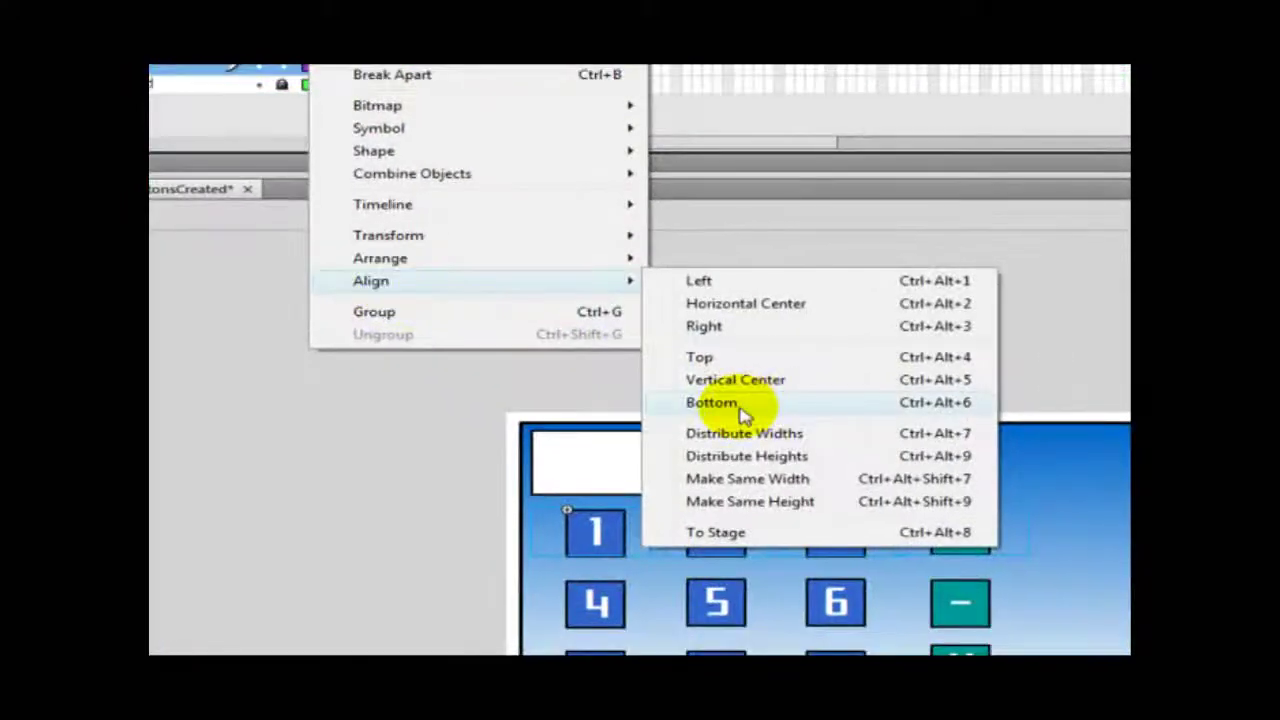
pyautogui.click(712, 402)
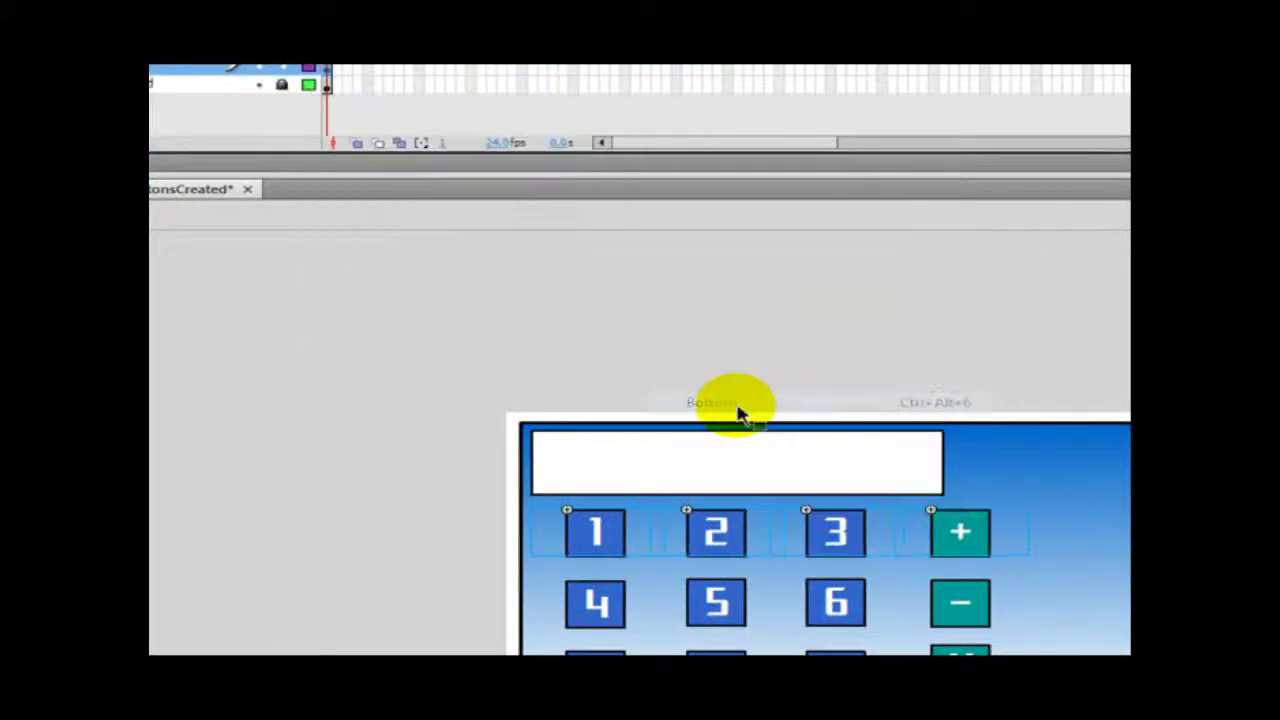
pyautogui.click(707, 373)
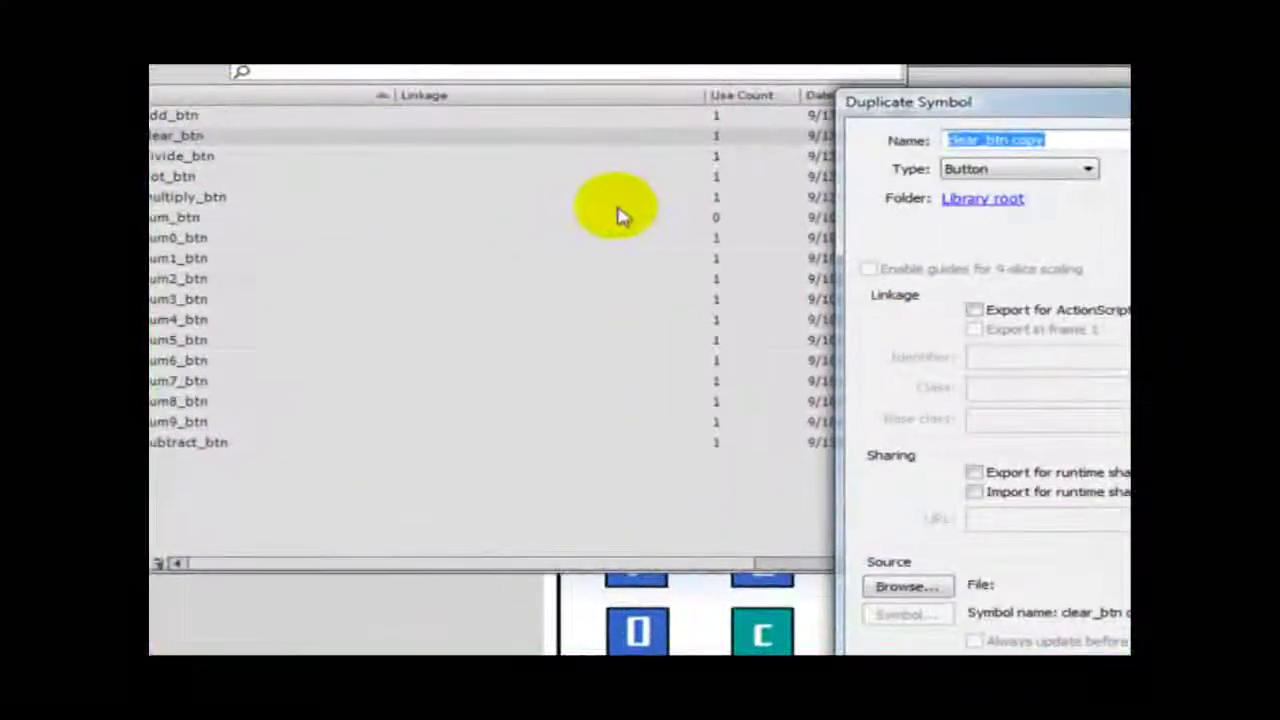
# Duplicate the clear_btn library symbol as equal_btn and place an instance on the stage beside the / button
pyautogui.write('equal_btn')
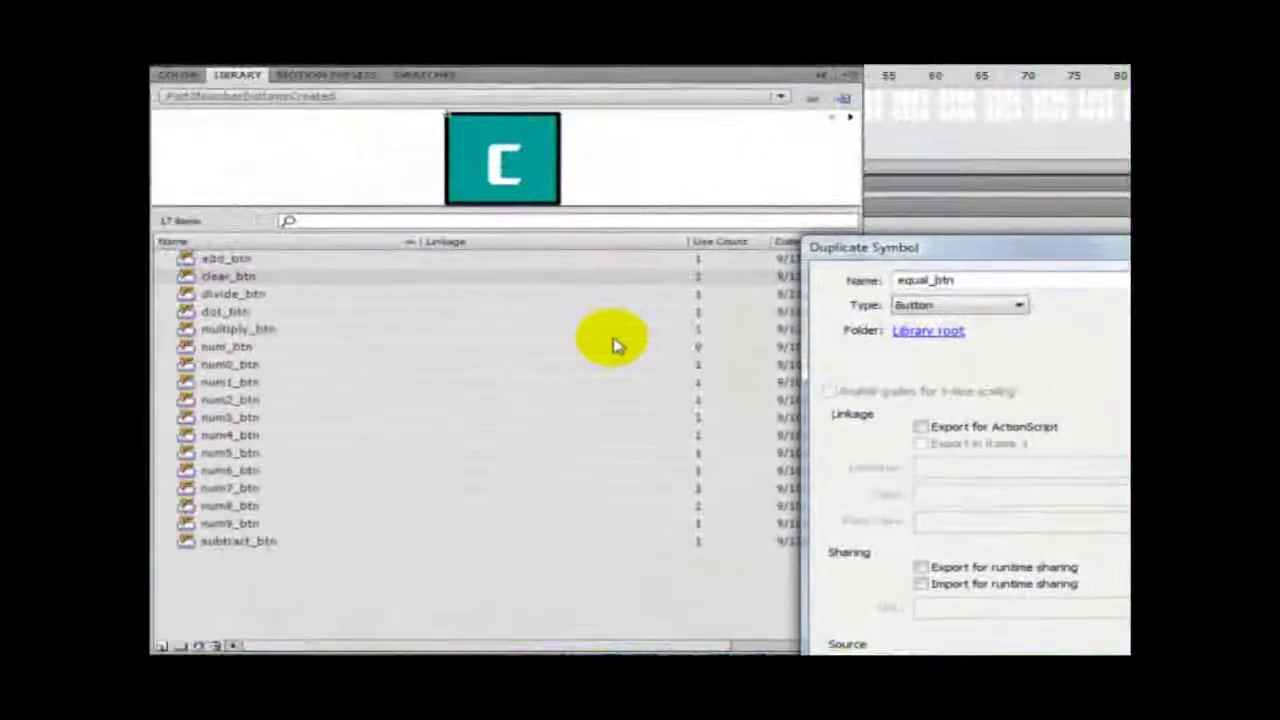
pyautogui.press('Return')
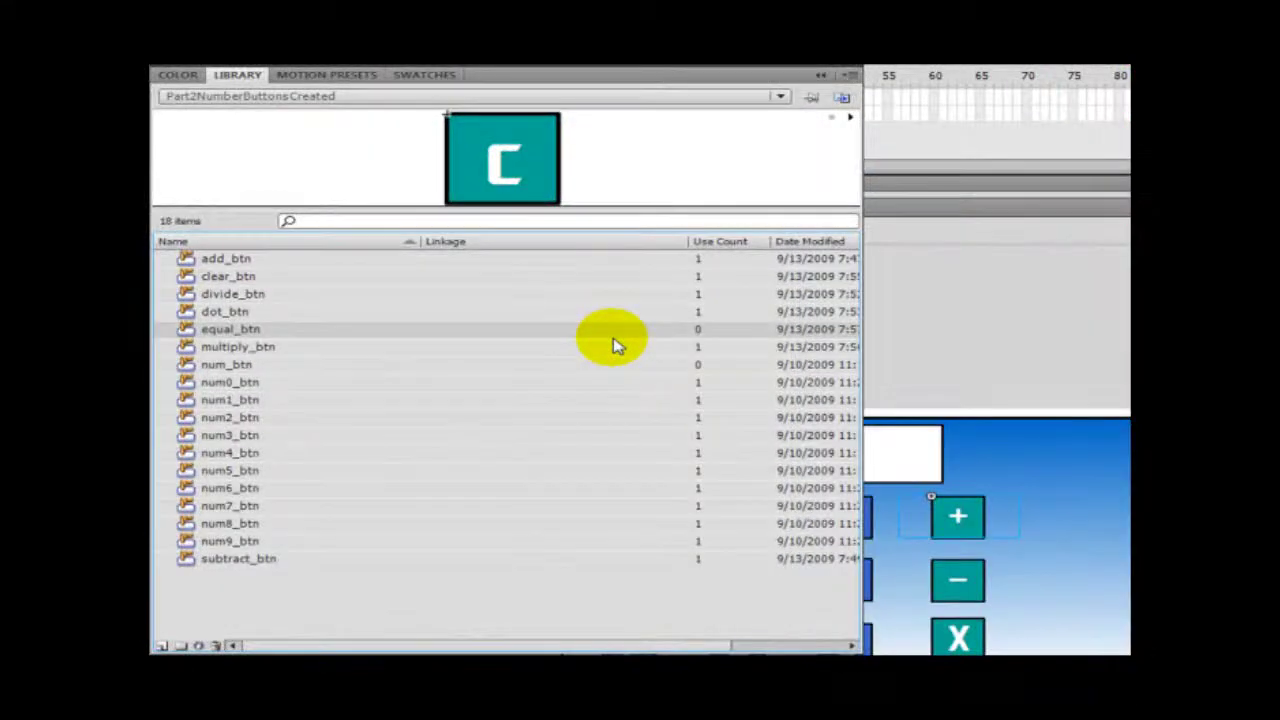
pyautogui.moveTo(240, 330); pyautogui.dragTo(970, 625)
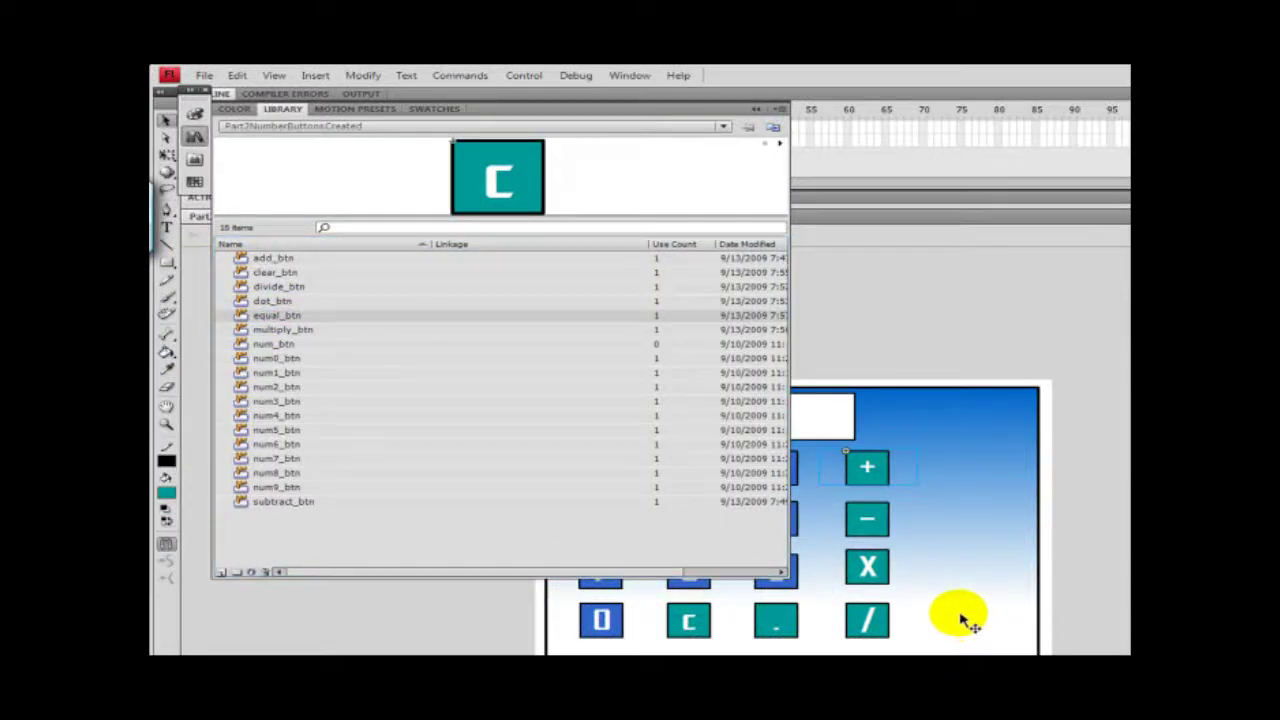
pyautogui.click(757, 109)
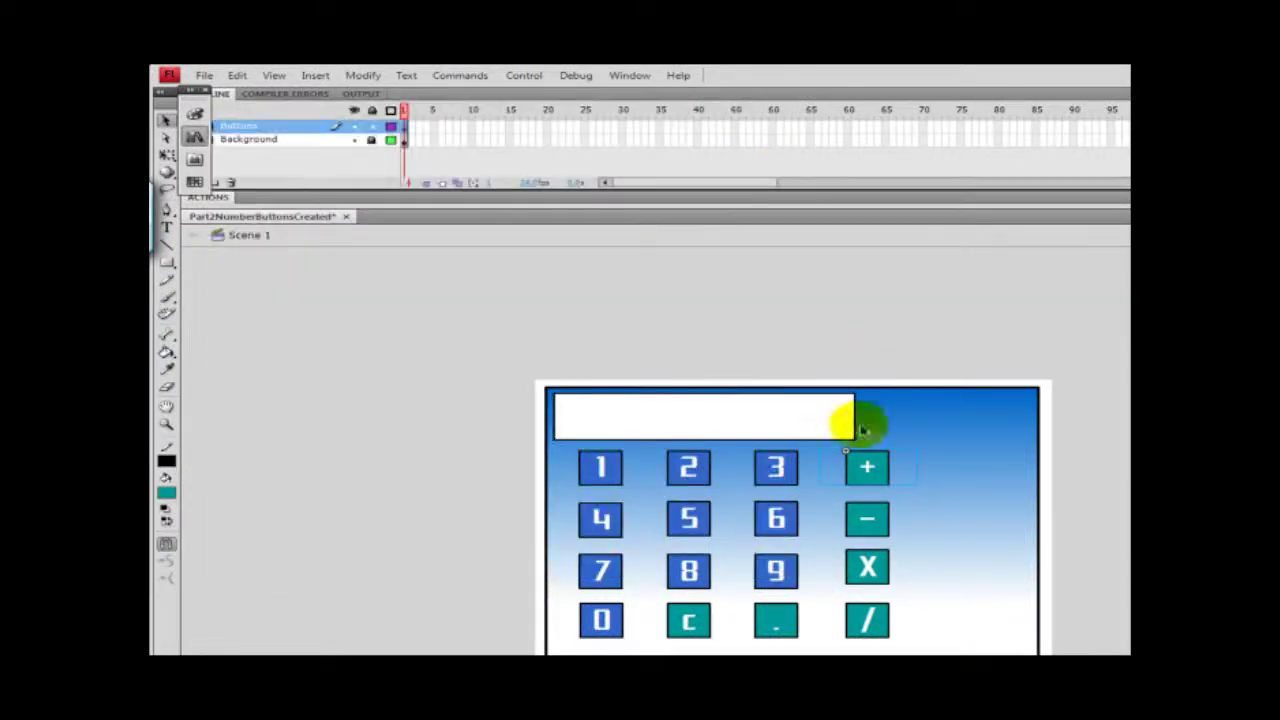
# Edit the equal_btn instance in place and replace its Up-state label with "="
pyautogui.doubleClick(950, 636)
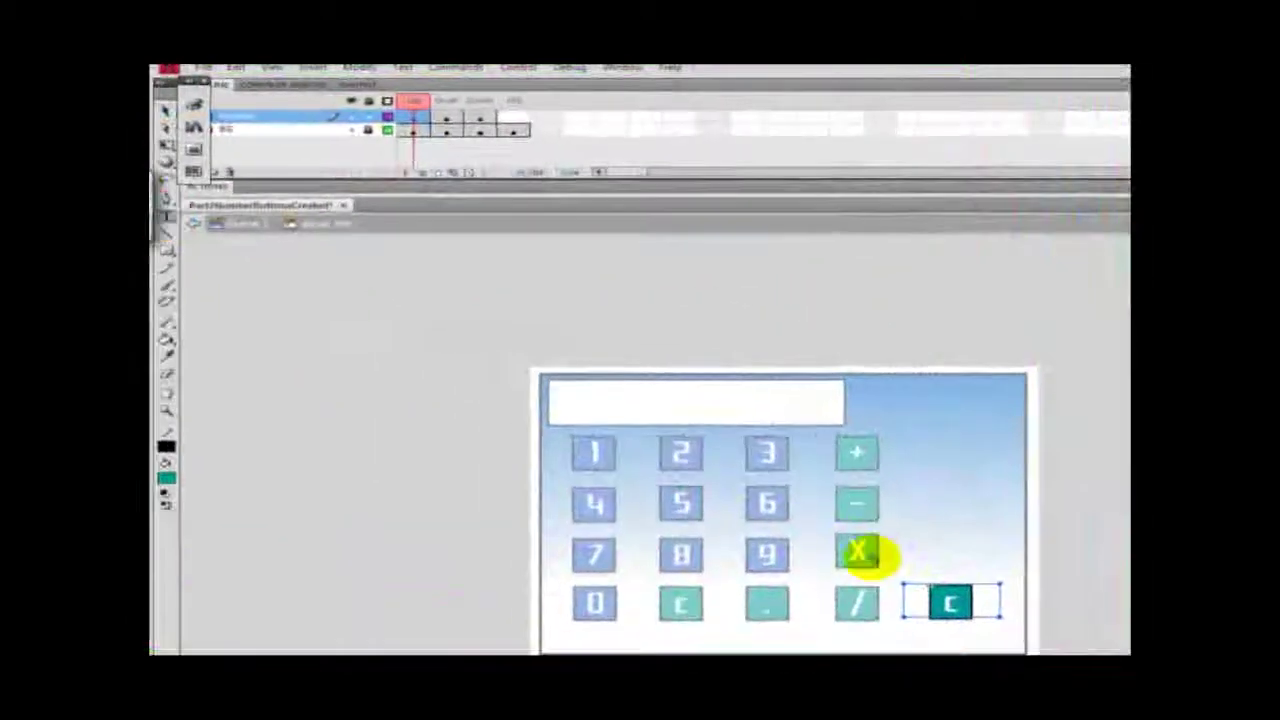
pyautogui.doubleClick(950, 603)
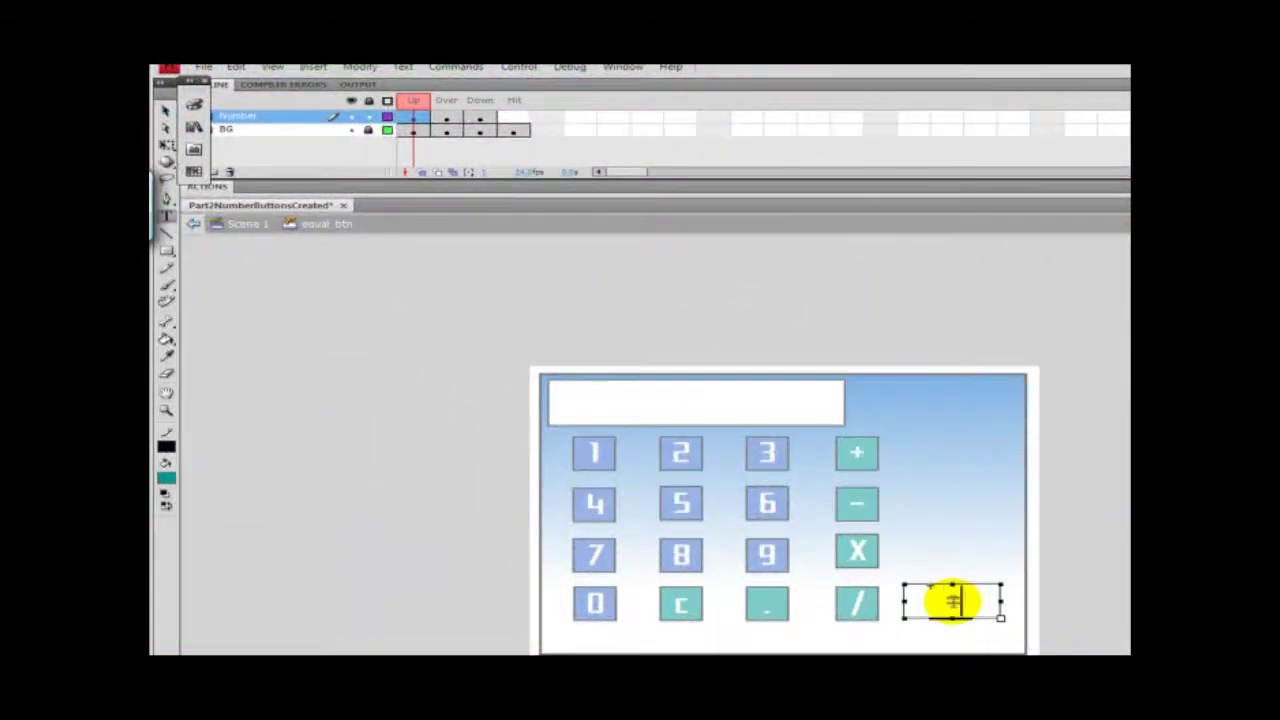
pyautogui.click(166, 109)
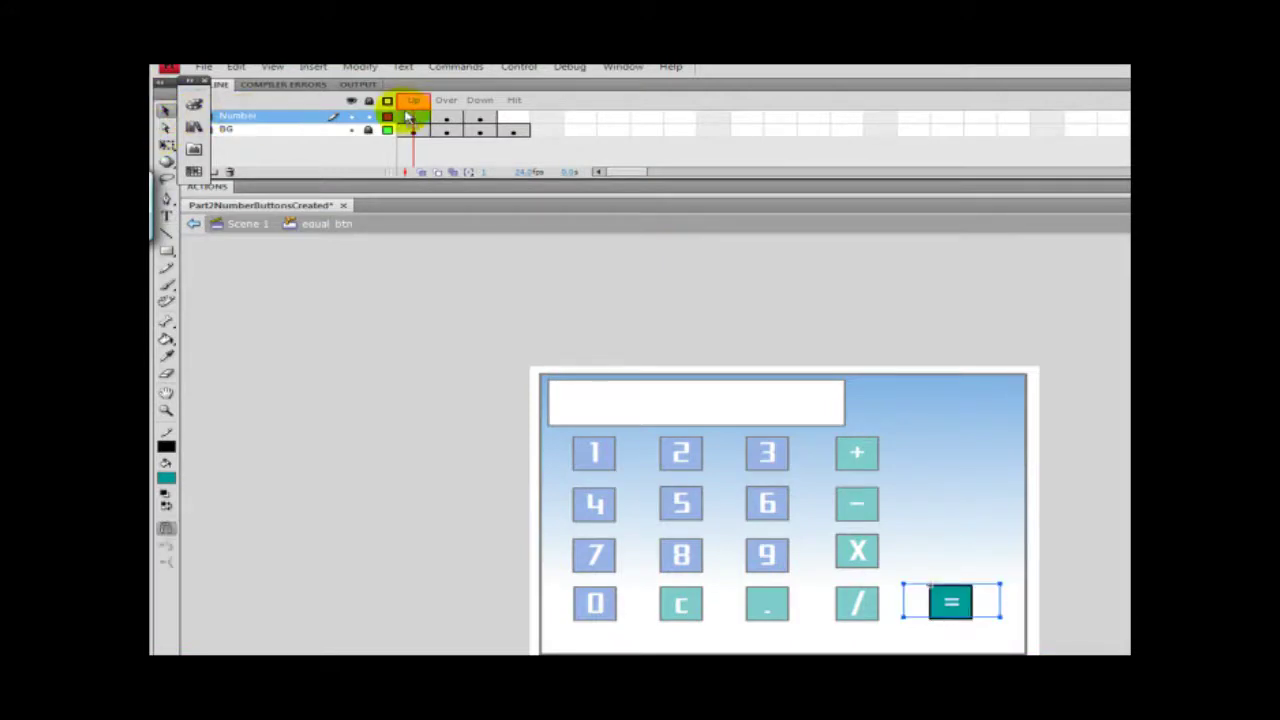
# Copy the "=" label from the Number layer's Up frame into its Over and Down frames, and return to the main scene
pyautogui.rightClick(412, 118)
pyautogui.click(471, 323)
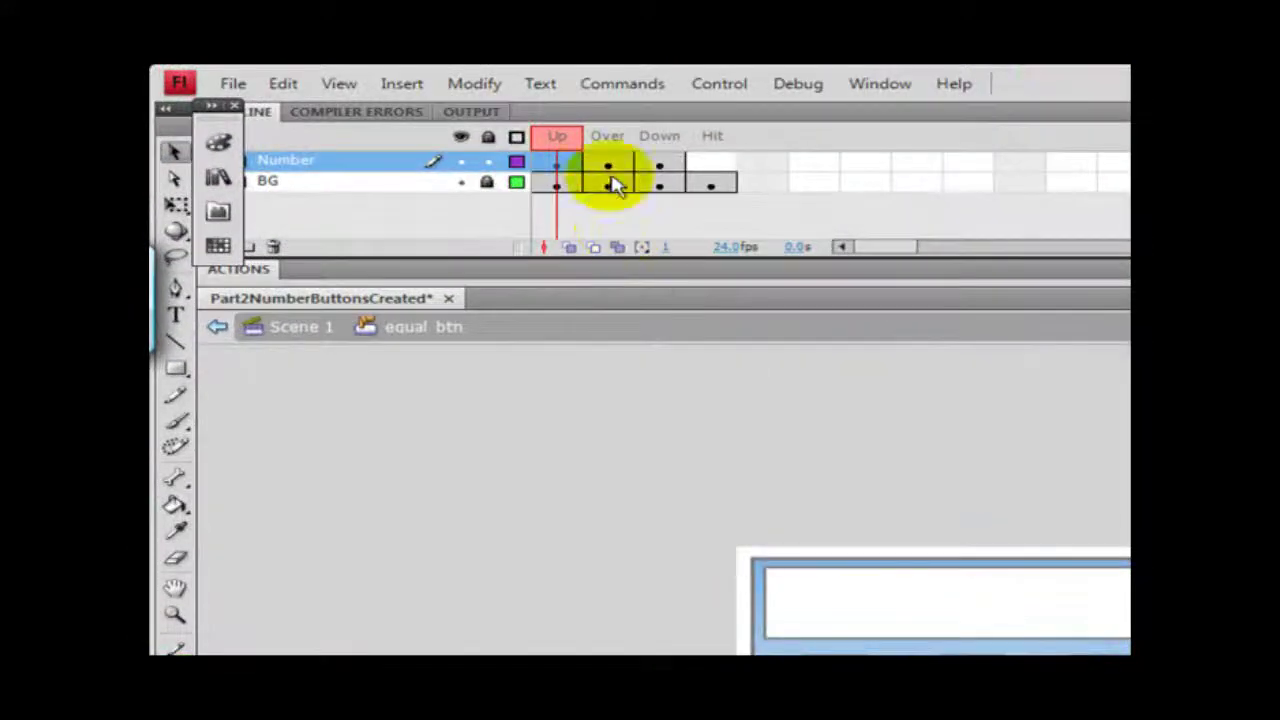
pyautogui.click(449, 122)
pyautogui.rightClick(613, 177)
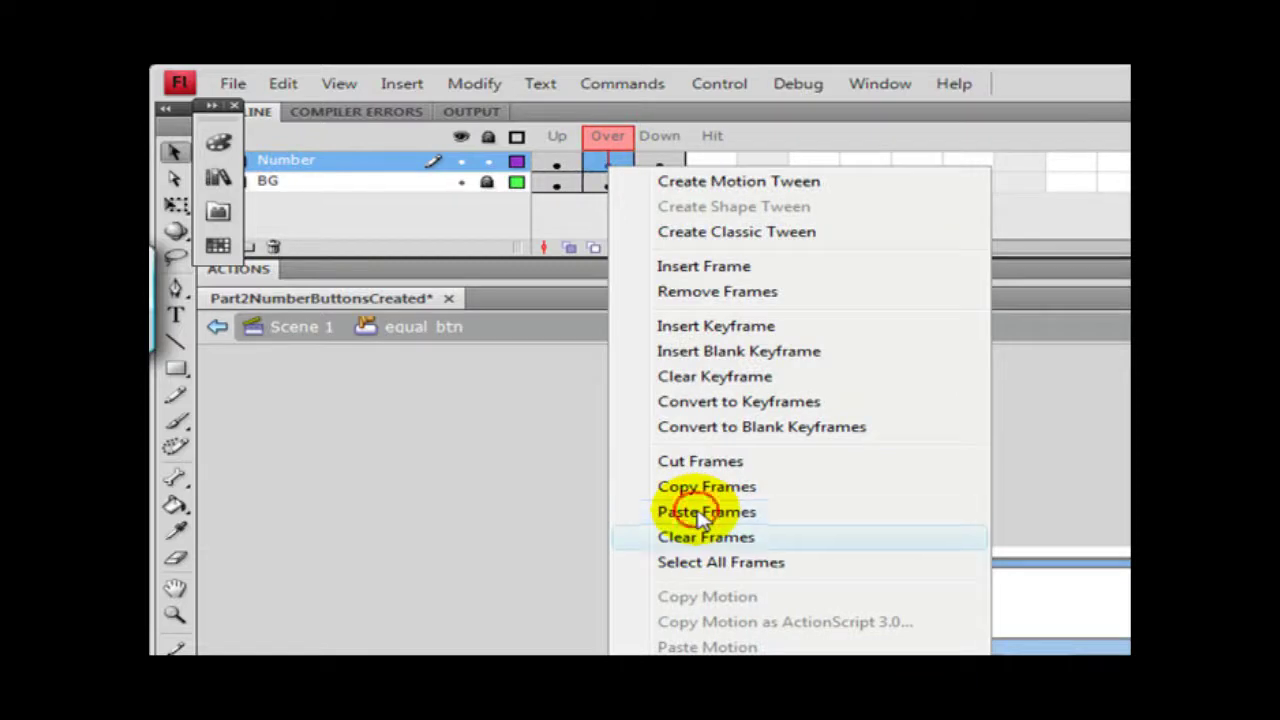
pyautogui.click(688, 510)
pyautogui.rightClick(659, 163)
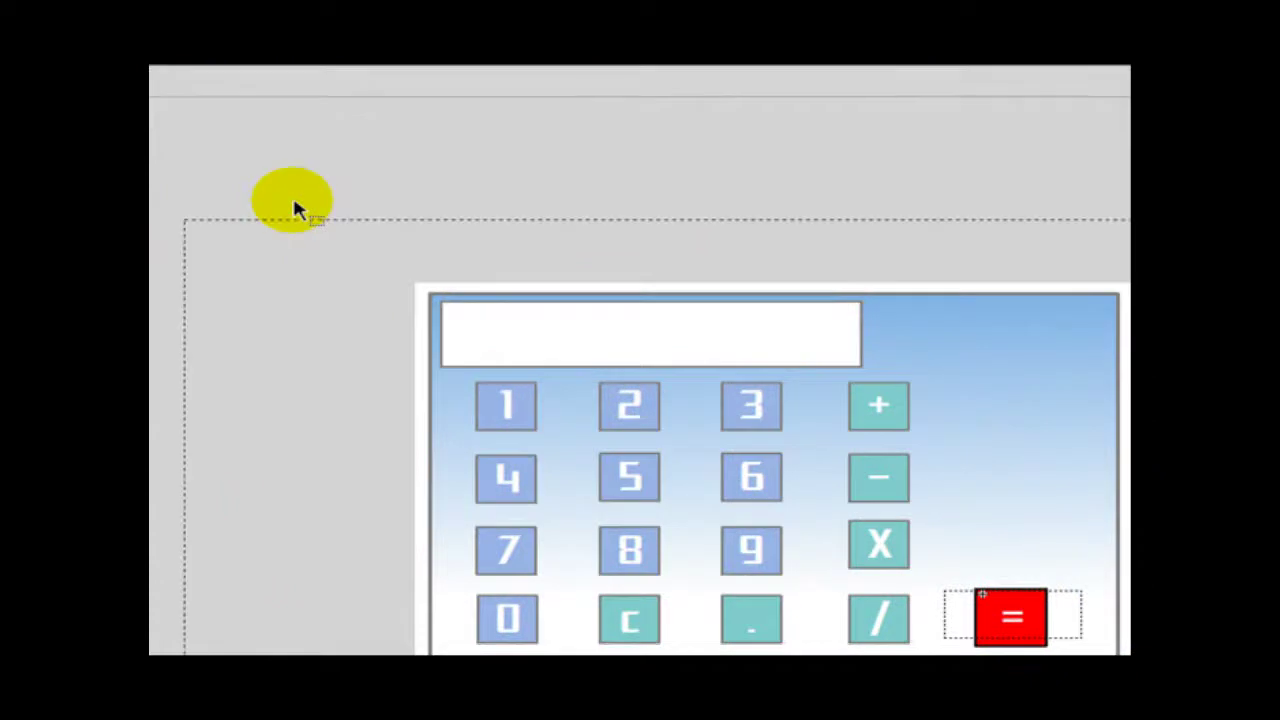
pyautogui.doubleClick(286, 170)
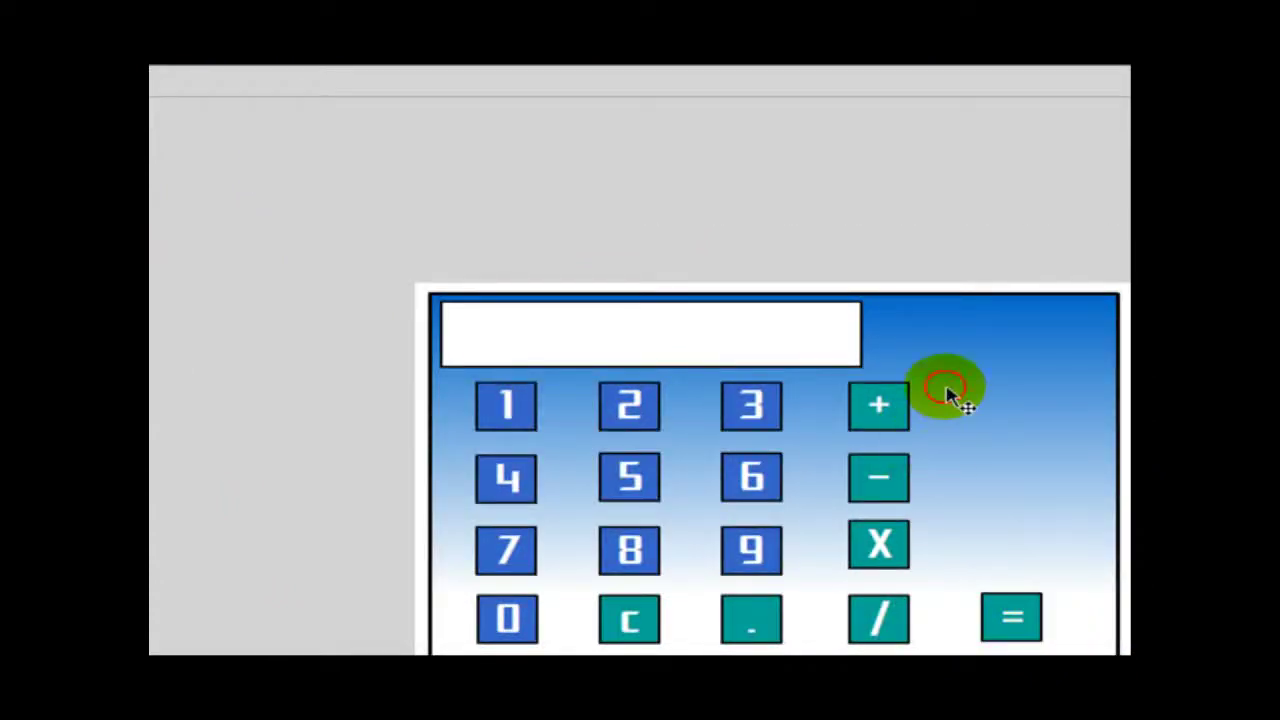
# Select the +, −, X and / operator buttons together and nudge the column slightly closer to the number buttons
pyautogui.moveTo(951, 394); pyautogui.dragTo(891, 620)
pyautogui.hotkey('ctrl', 'z')
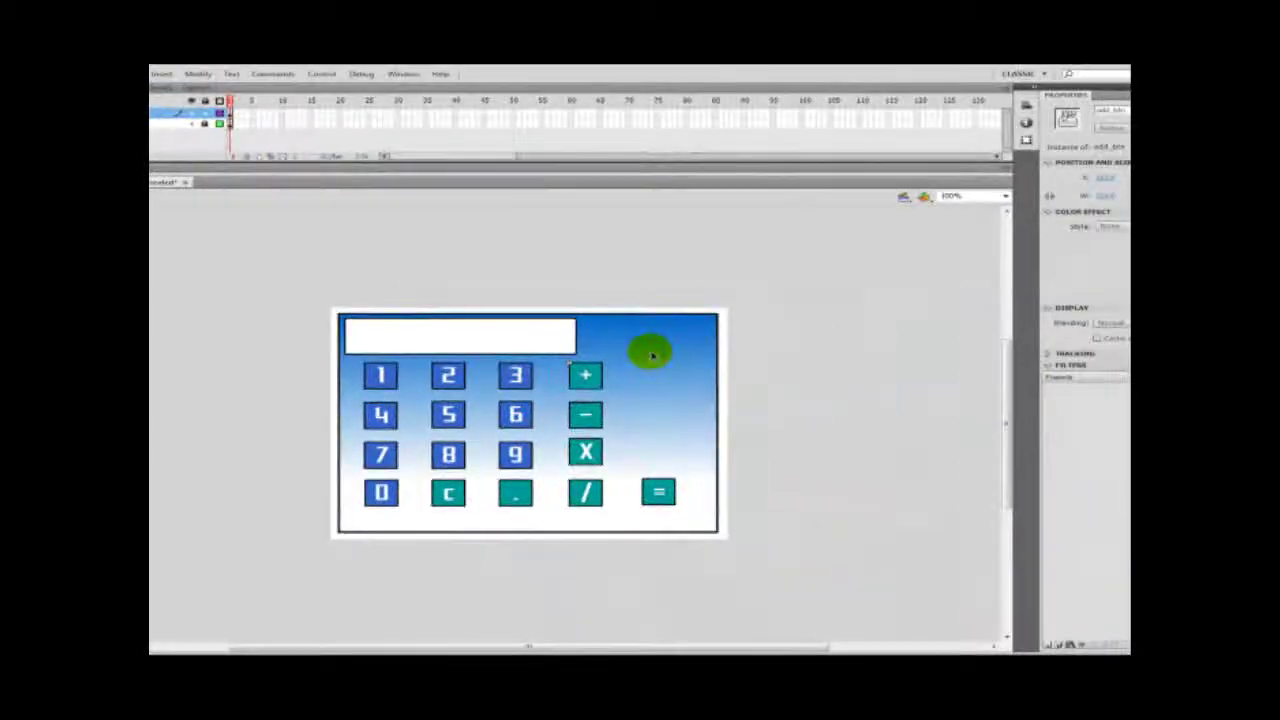
pyautogui.moveTo(595, 514); pyautogui.dragTo(585, 371)
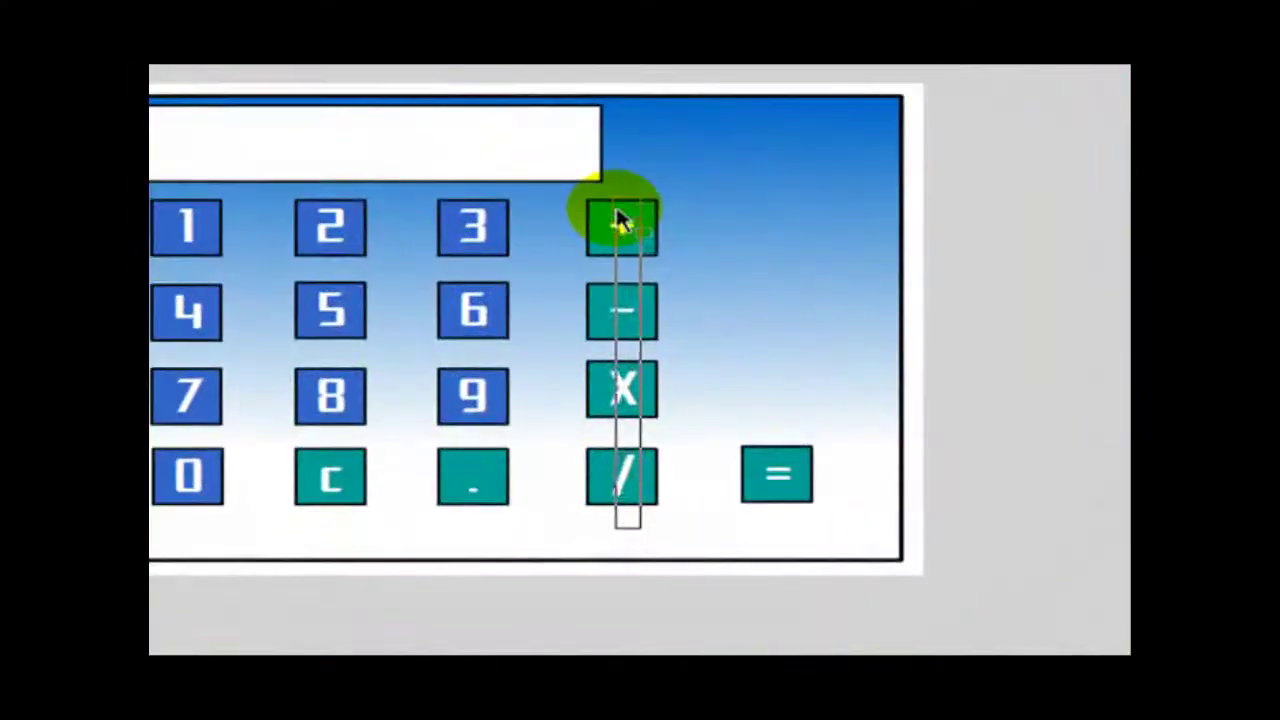
pyautogui.moveTo(618, 220); pyautogui.dragTo(618, 222)
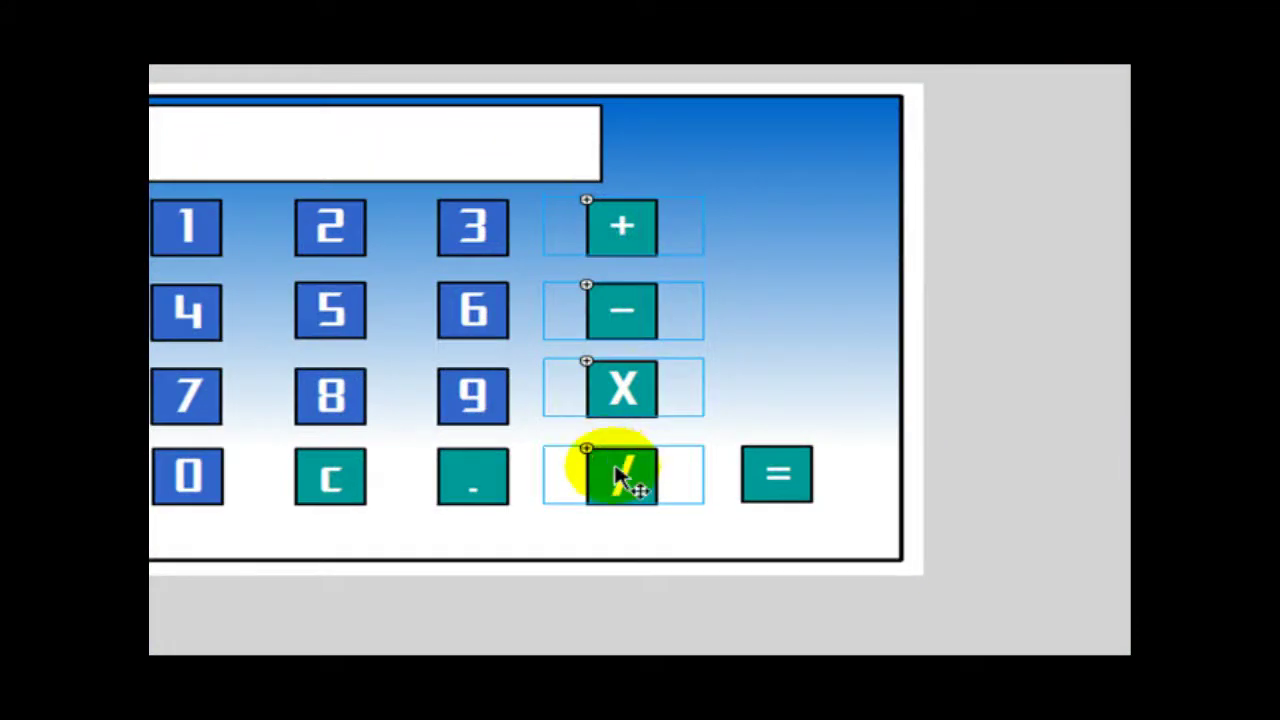
pyautogui.press('Left')
pyautogui.press('Left')
pyautogui.press('Left')
pyautogui.press('Left')
pyautogui.press('Left')
pyautogui.press('Left')
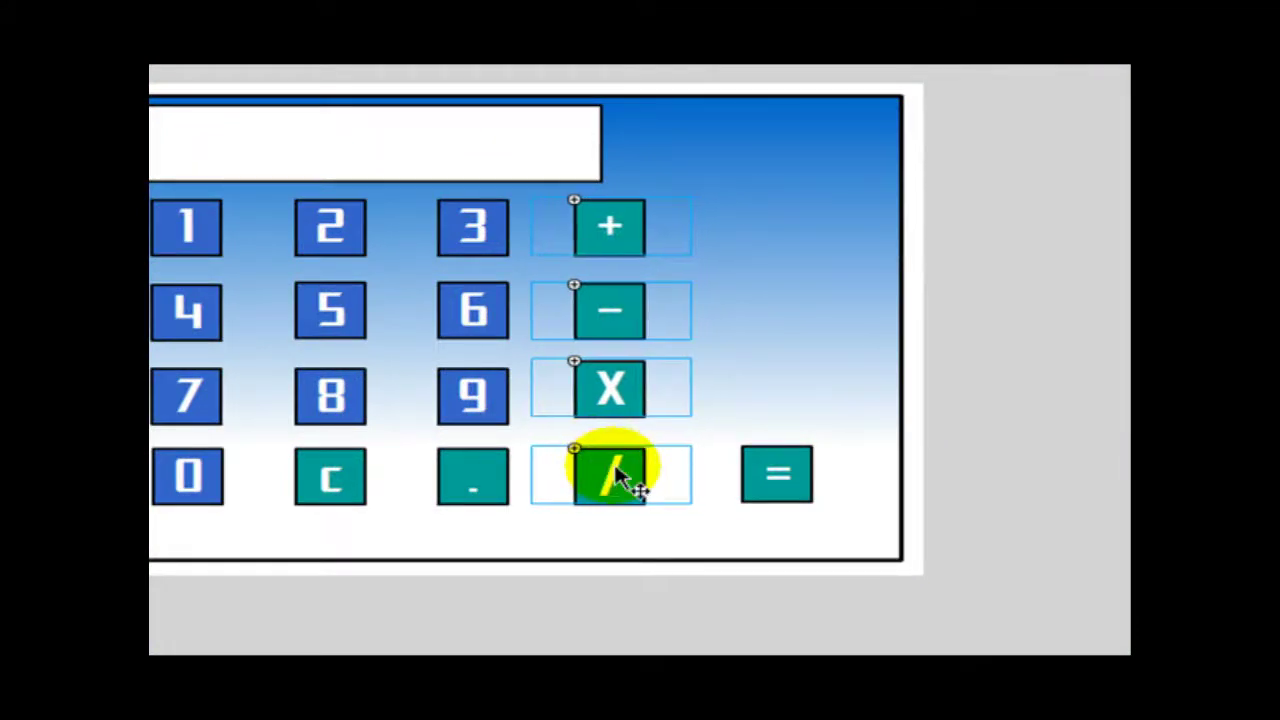